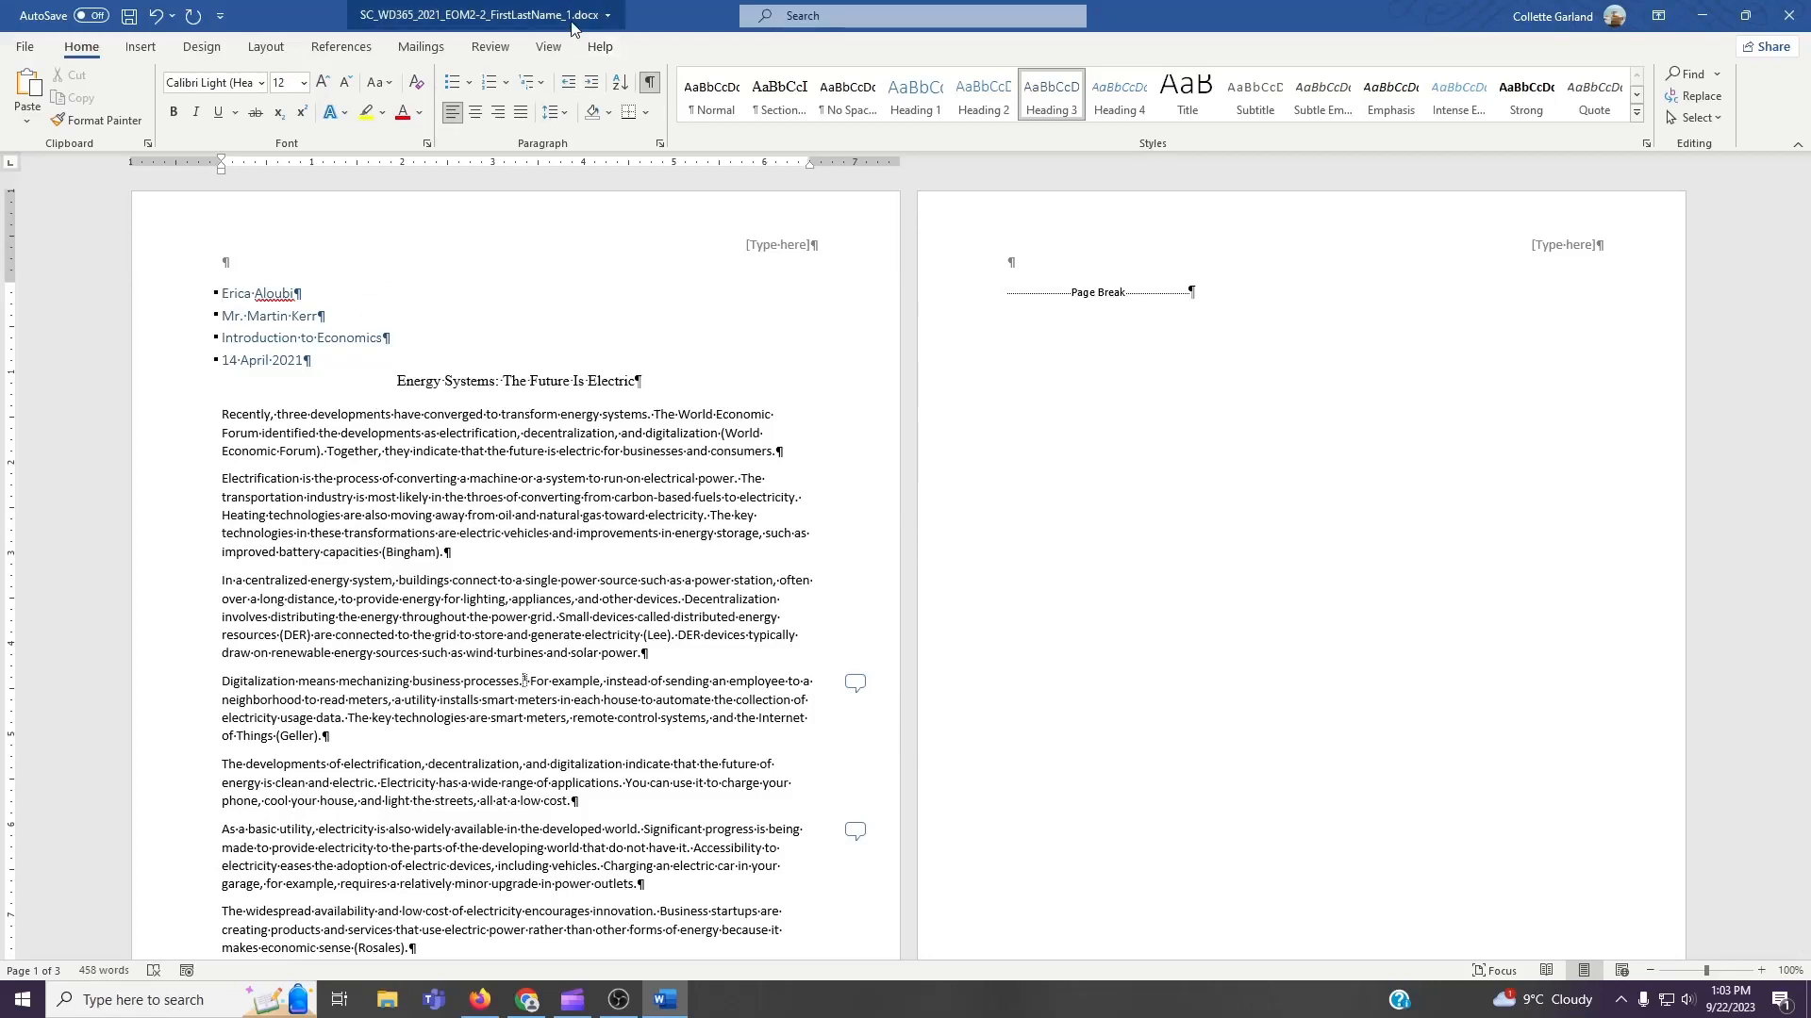
# Save a copy of the document in the Documents folder as SC_WD365_2021_EOM2-2_FirstLastName_2.docx.
pyautogui.click(28, 54)
pyautogui.click(85, 315)
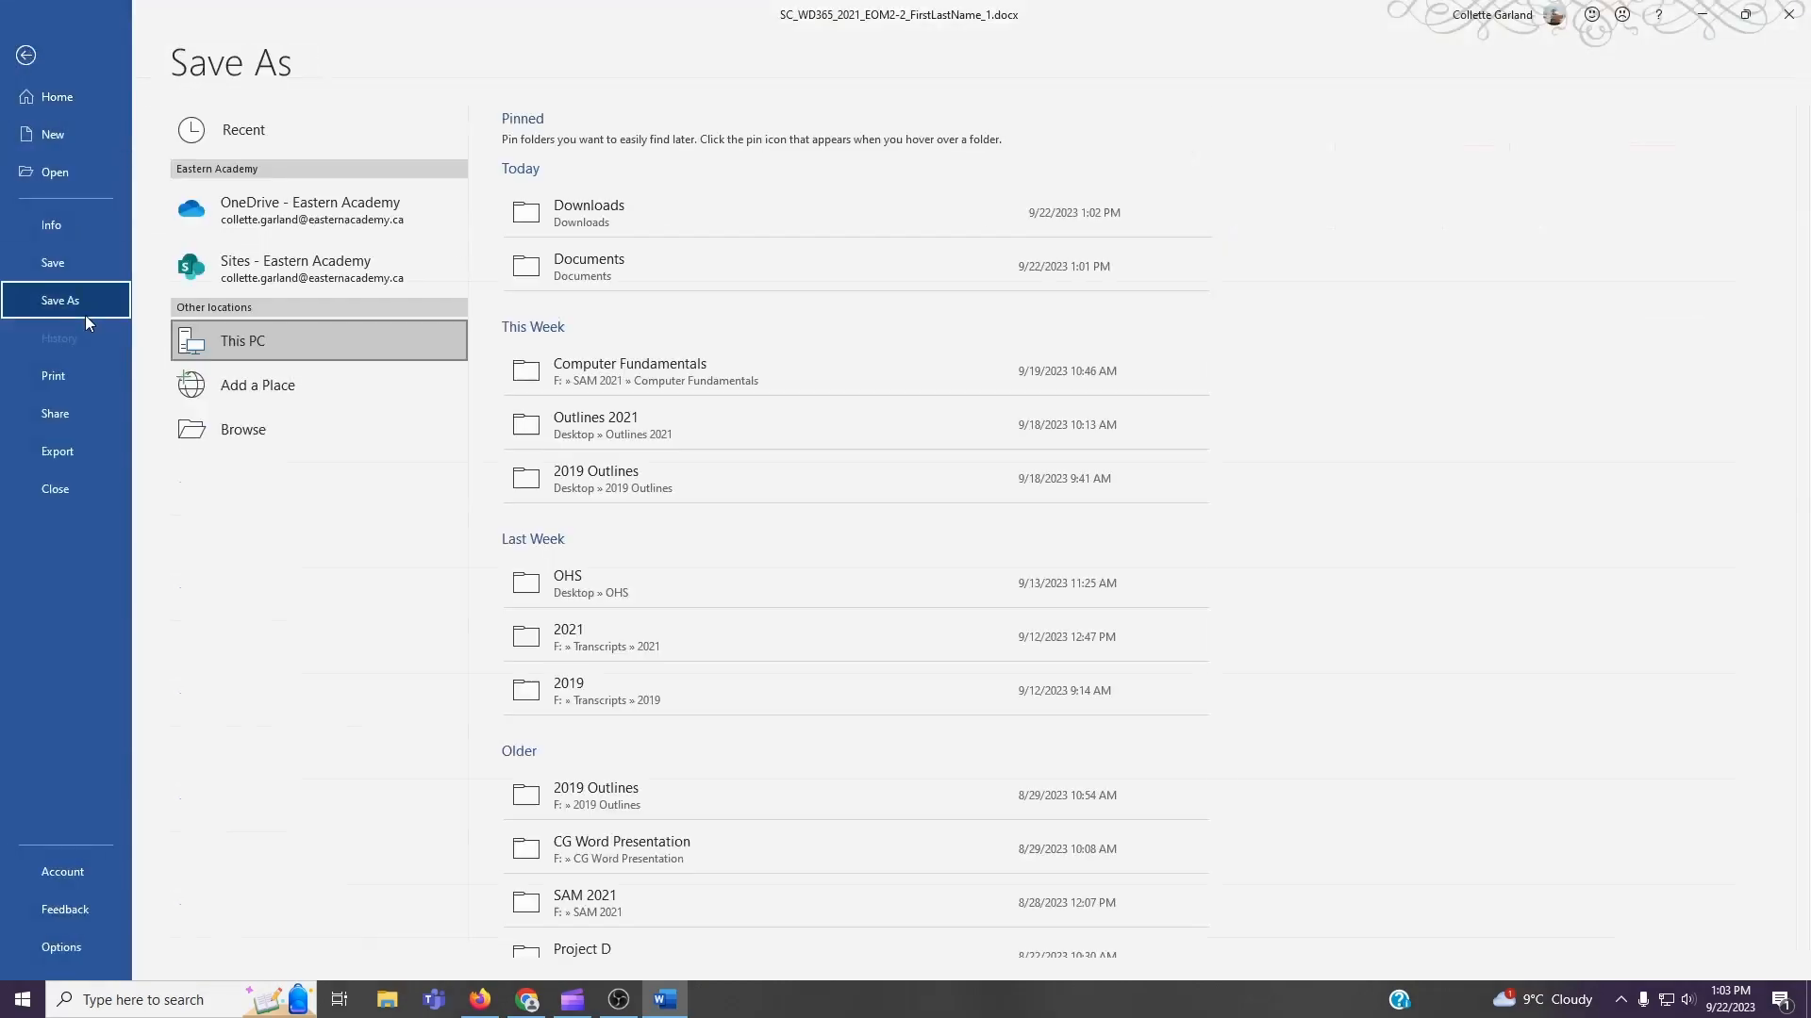
pyautogui.click(315, 432)
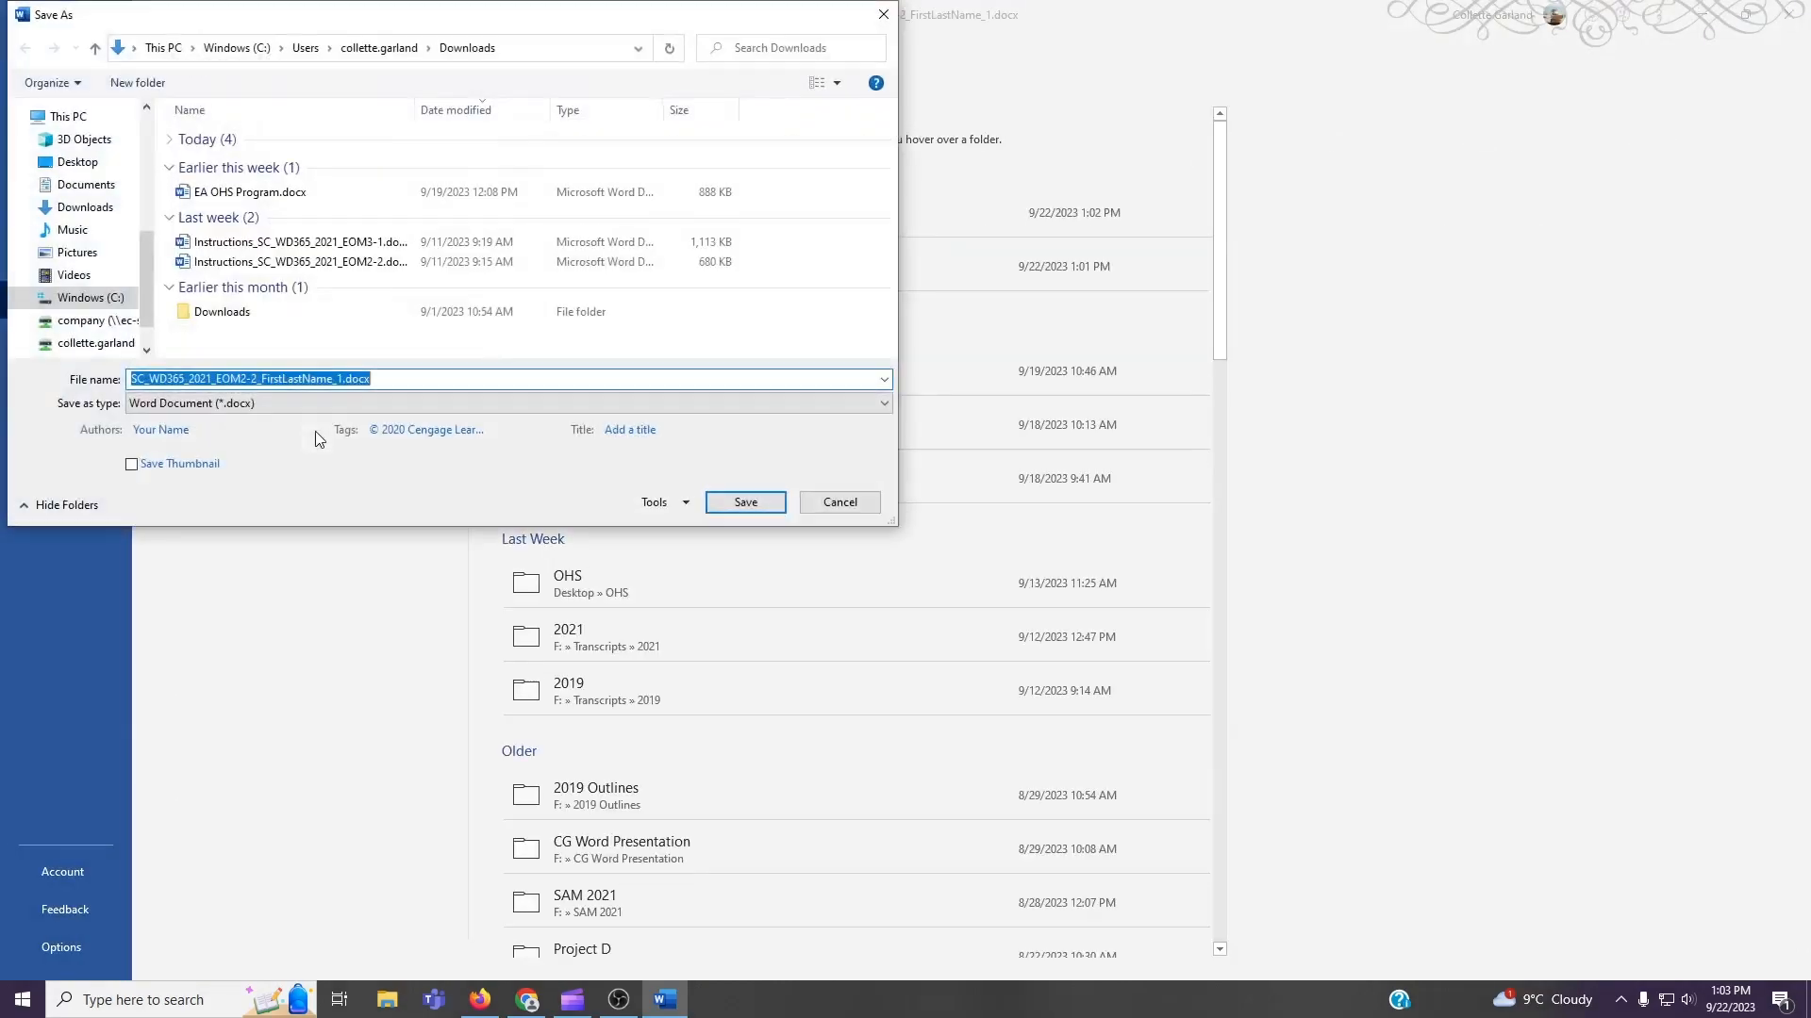
pyautogui.click(94, 186)
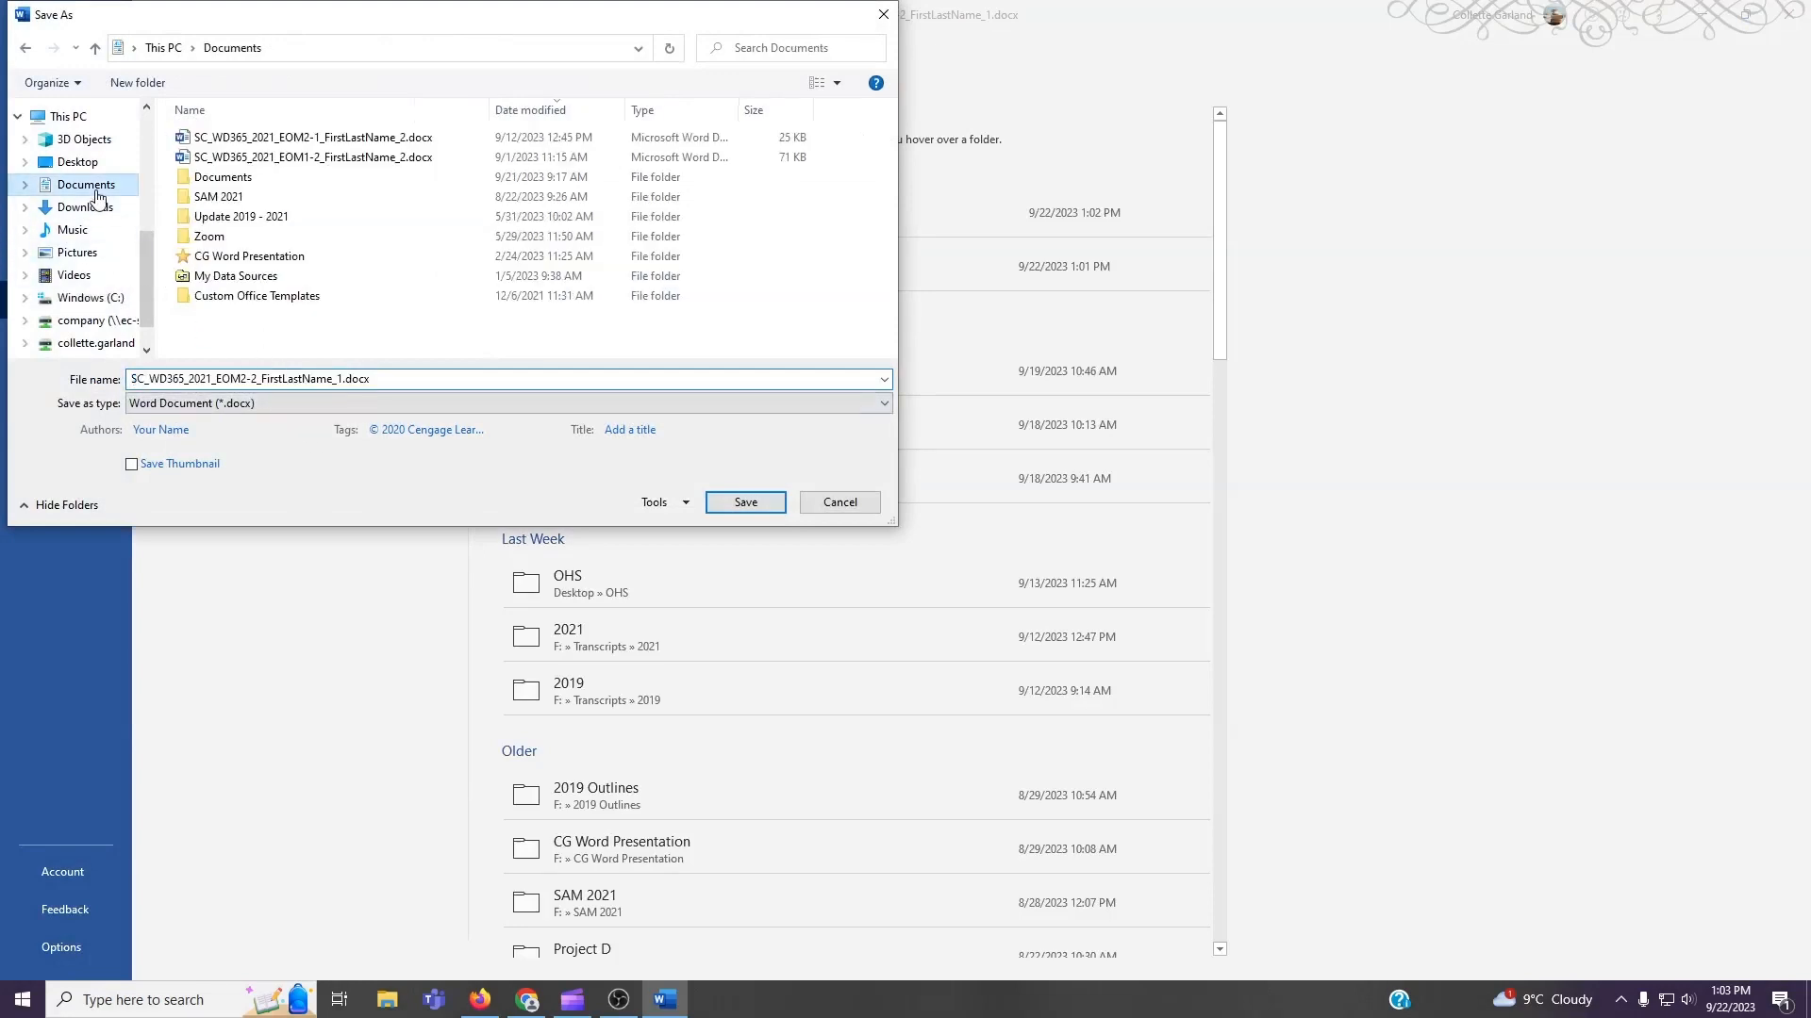
pyautogui.click(342, 379)
pyautogui.click(343, 379)
pyautogui.press('BackSpace')
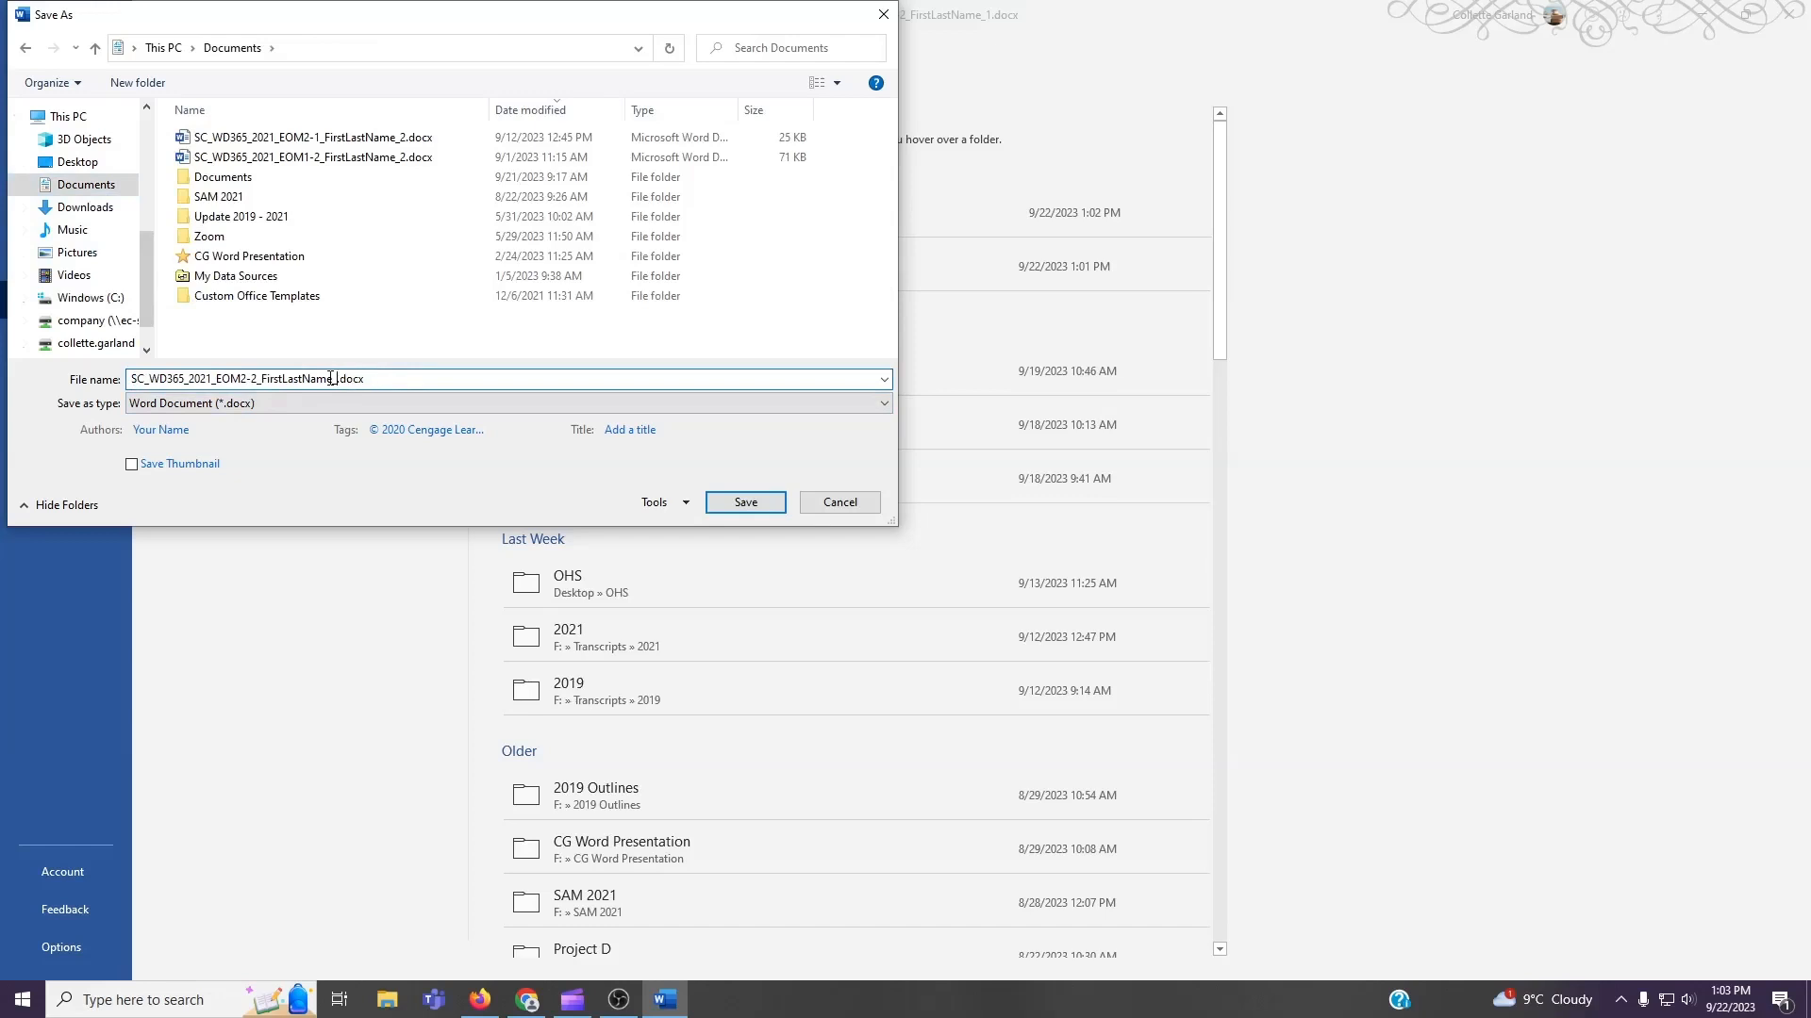
pyautogui.write('2')
pyautogui.click(743, 502)
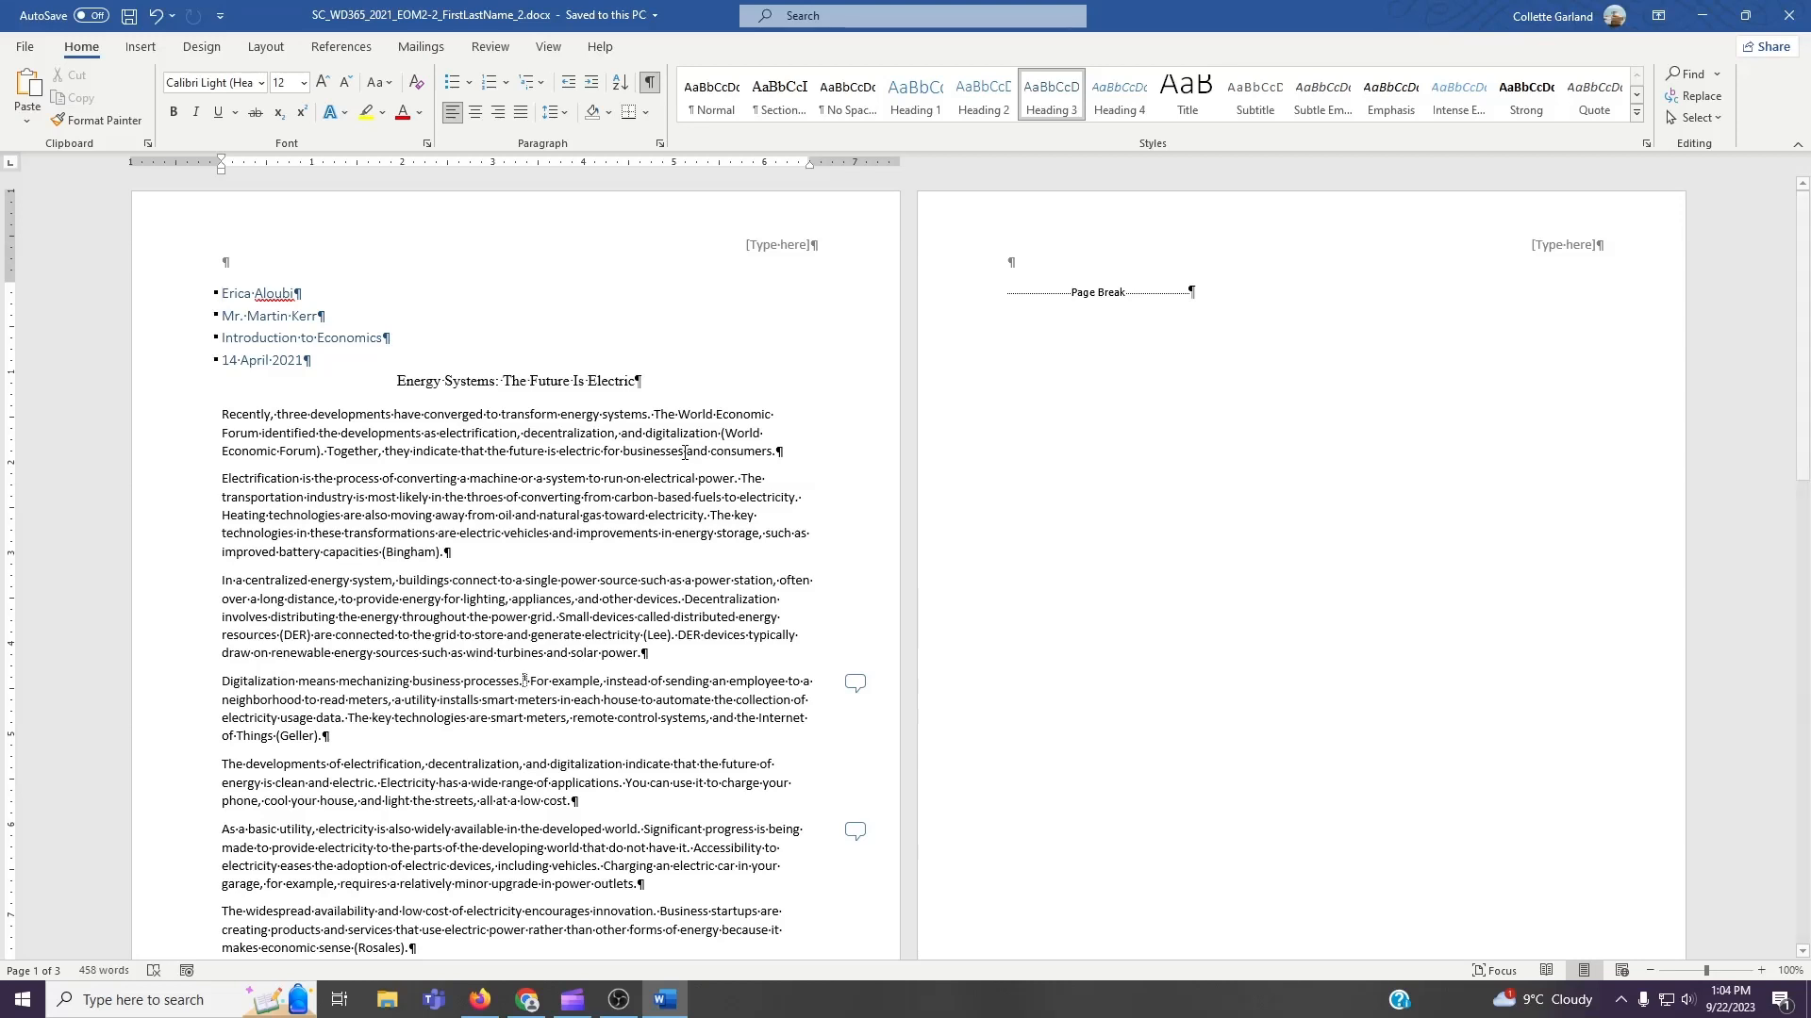
# Modify the Normal style to use the Times New Roman font at 12 pt.
pyautogui.click(709, 121)
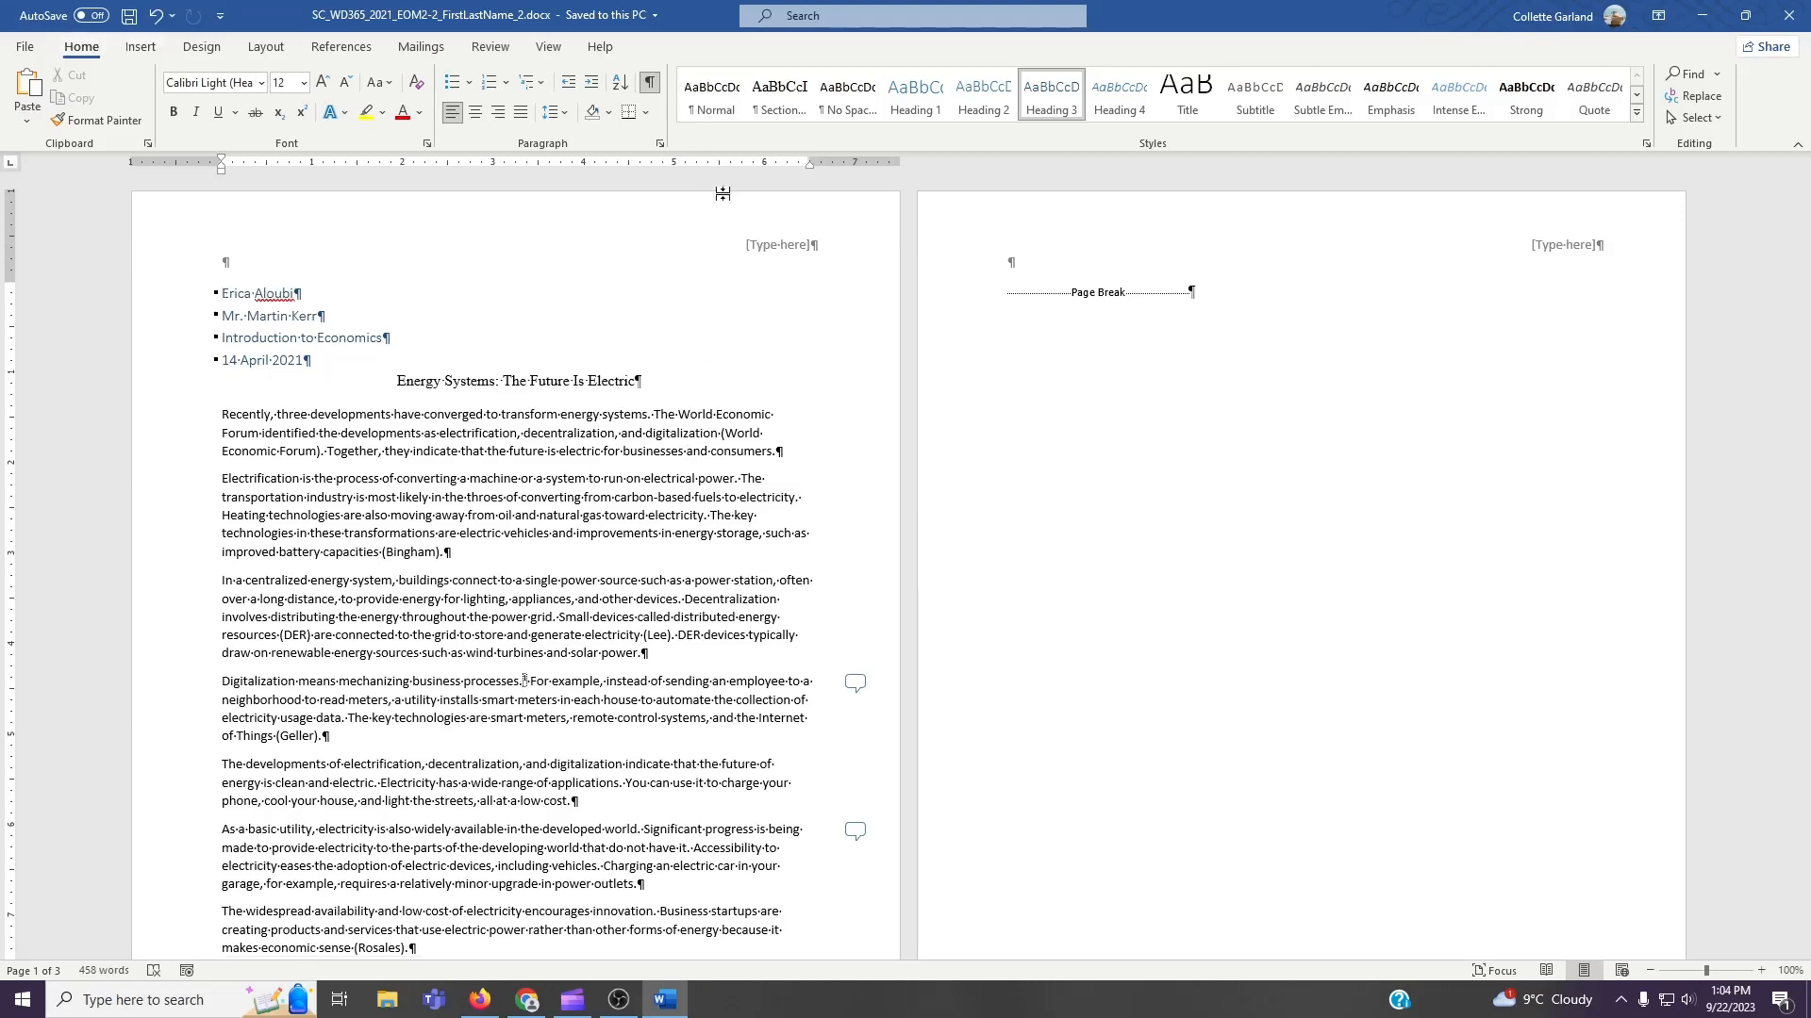
pyautogui.rightClick(718, 106)
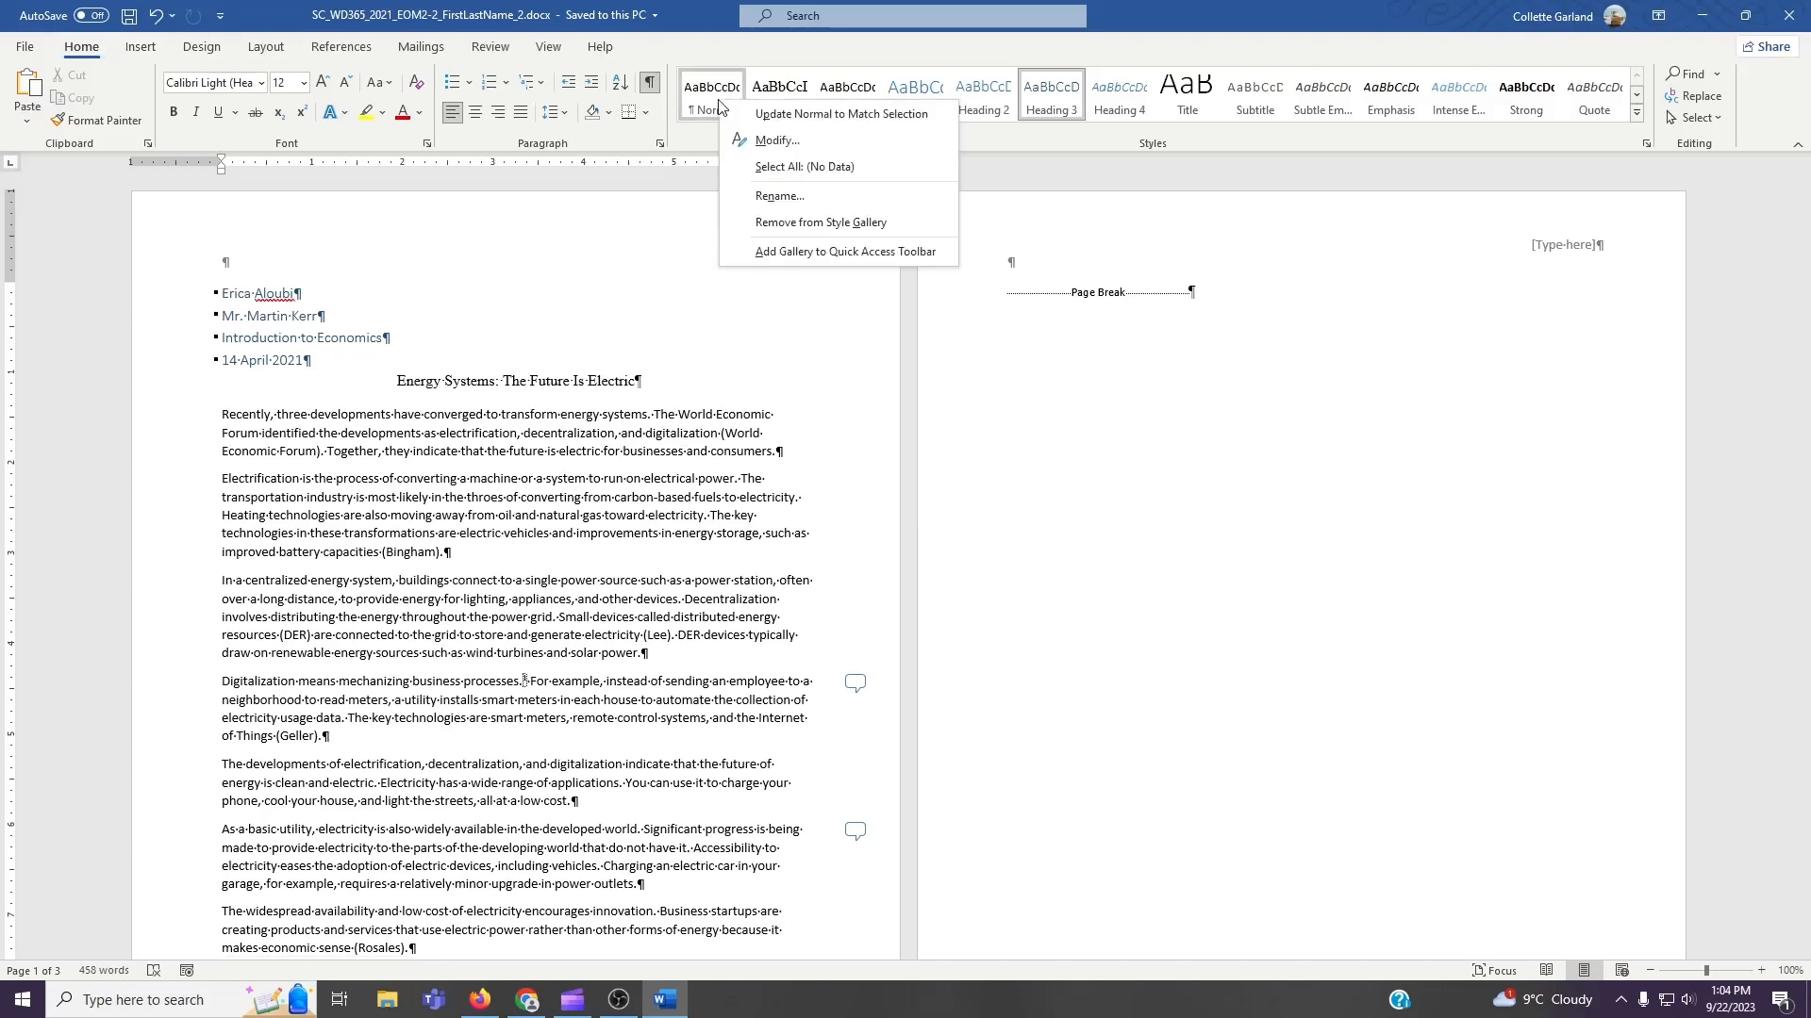
pyautogui.click(772, 144)
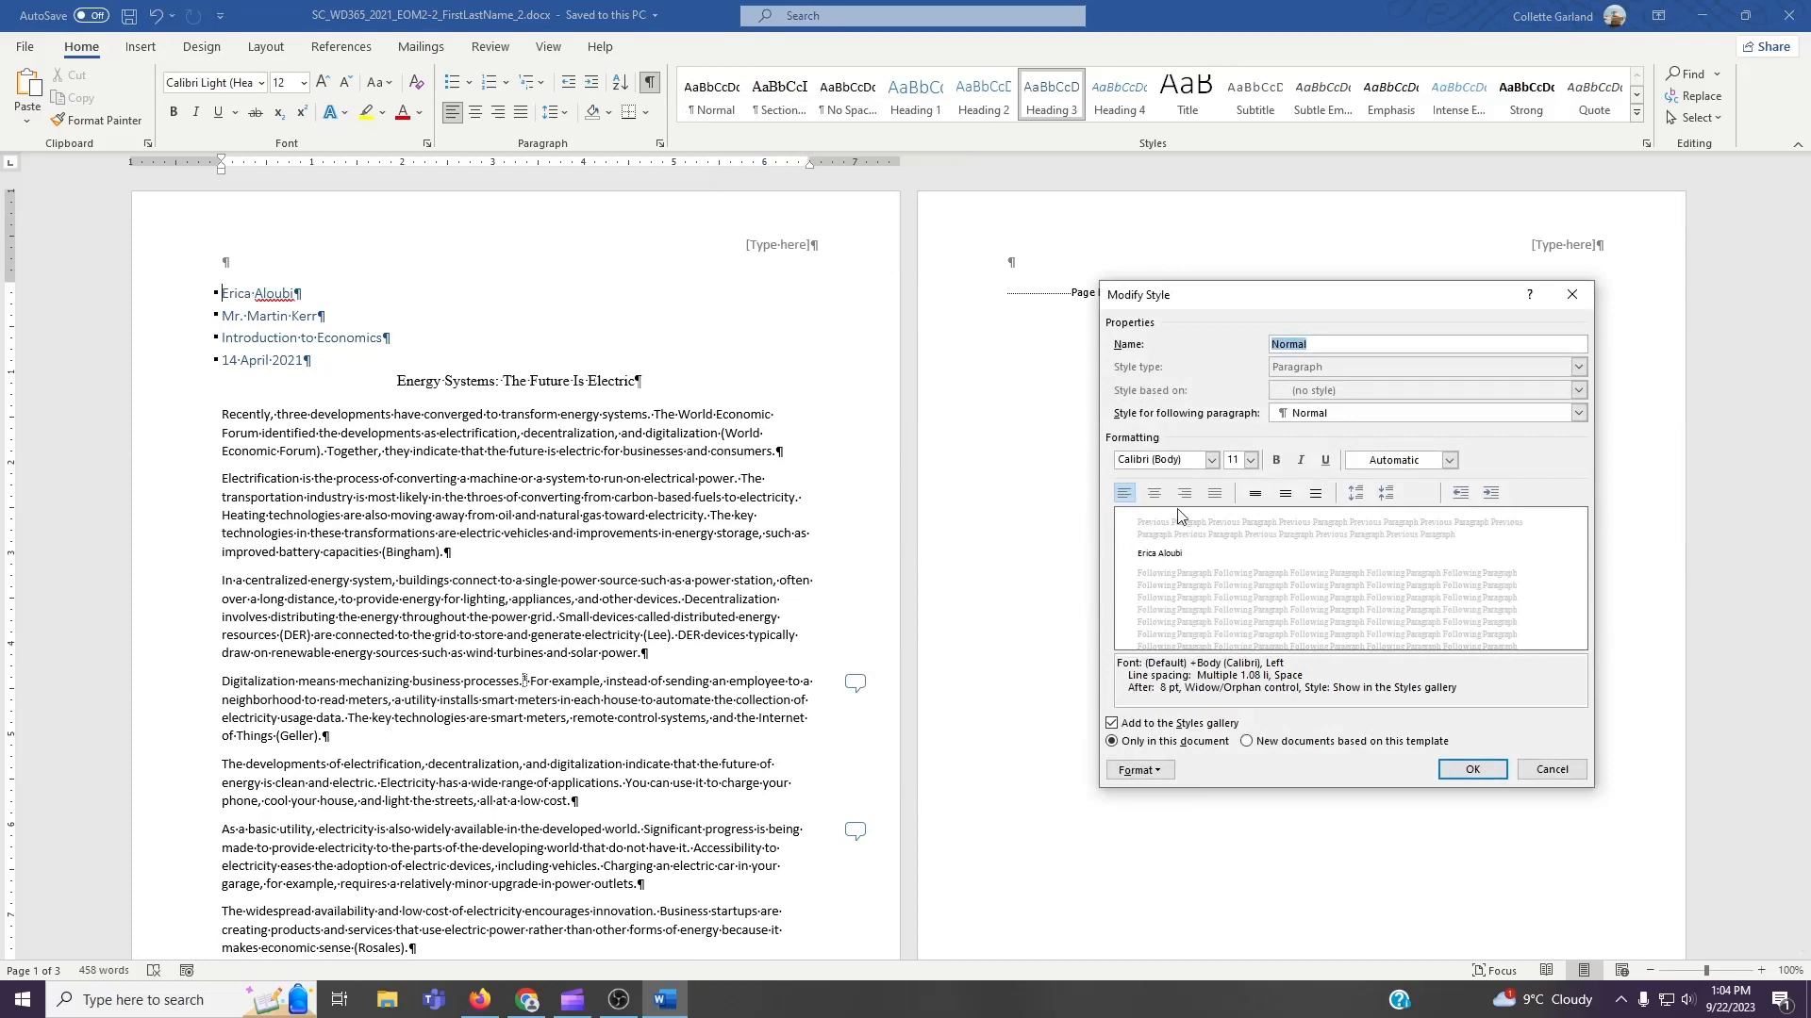
pyautogui.click(1211, 461)
pyautogui.click(1188, 630)
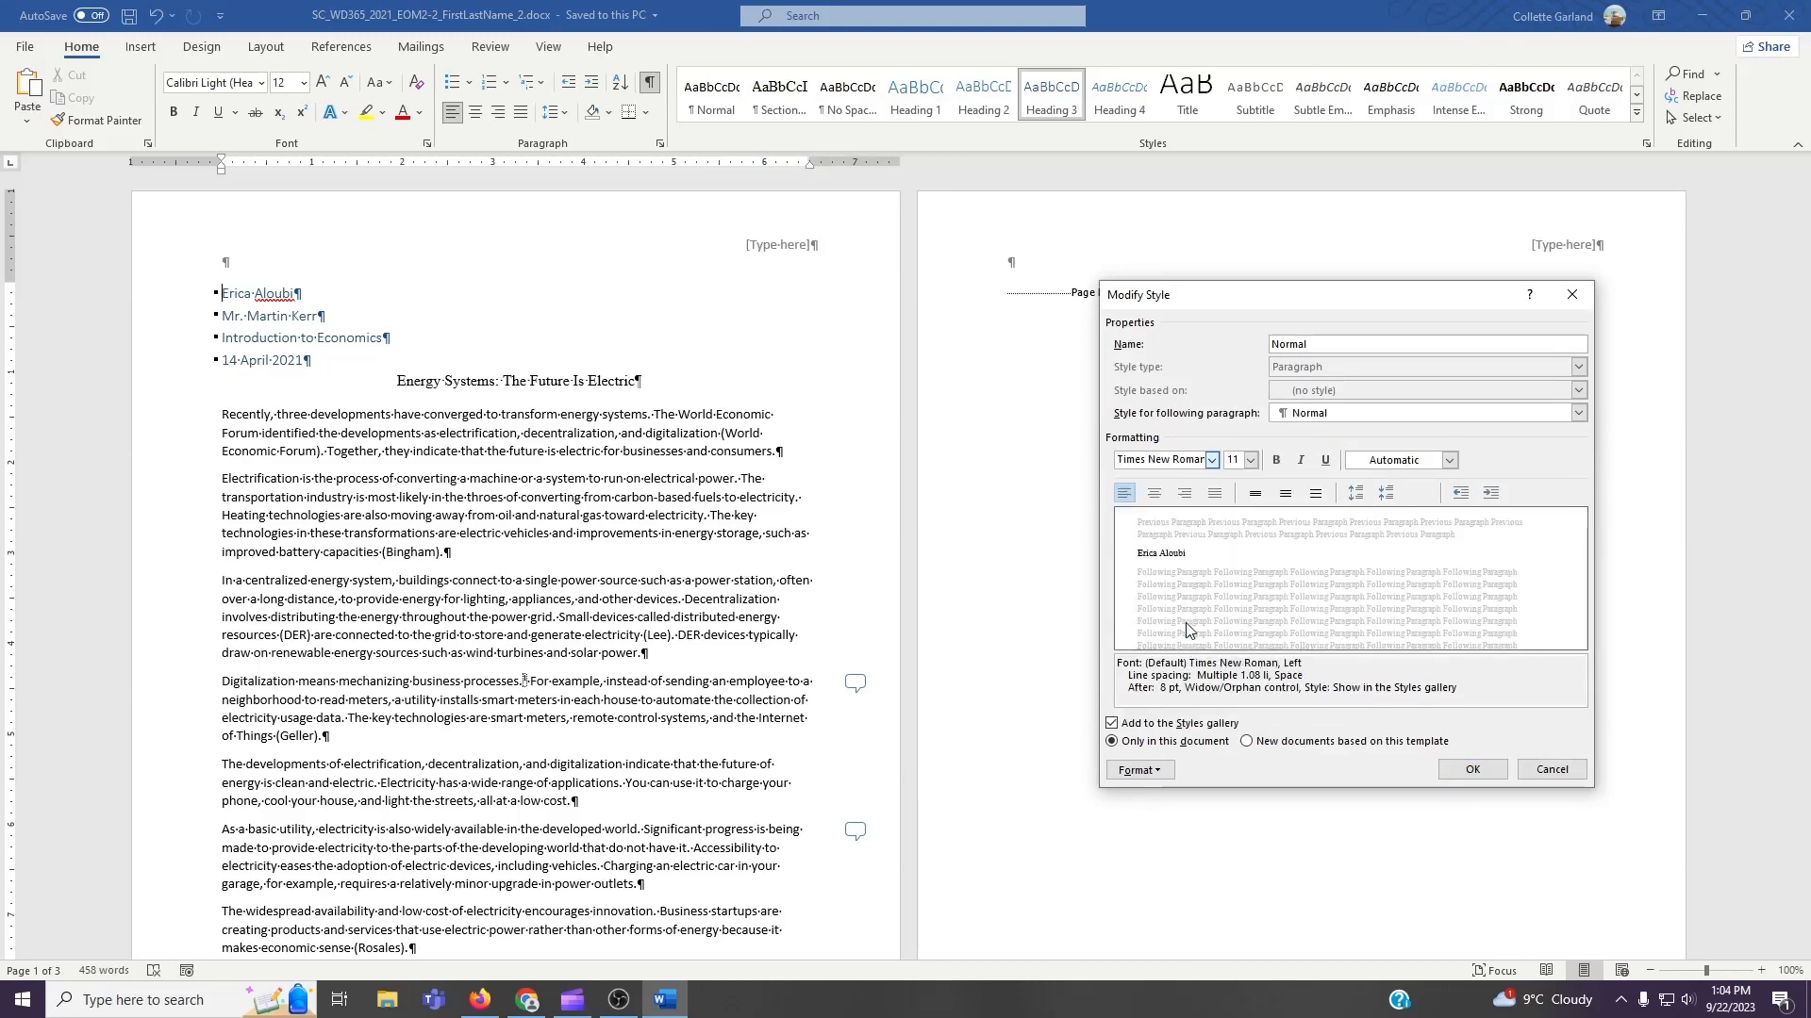
pyautogui.click(1251, 461)
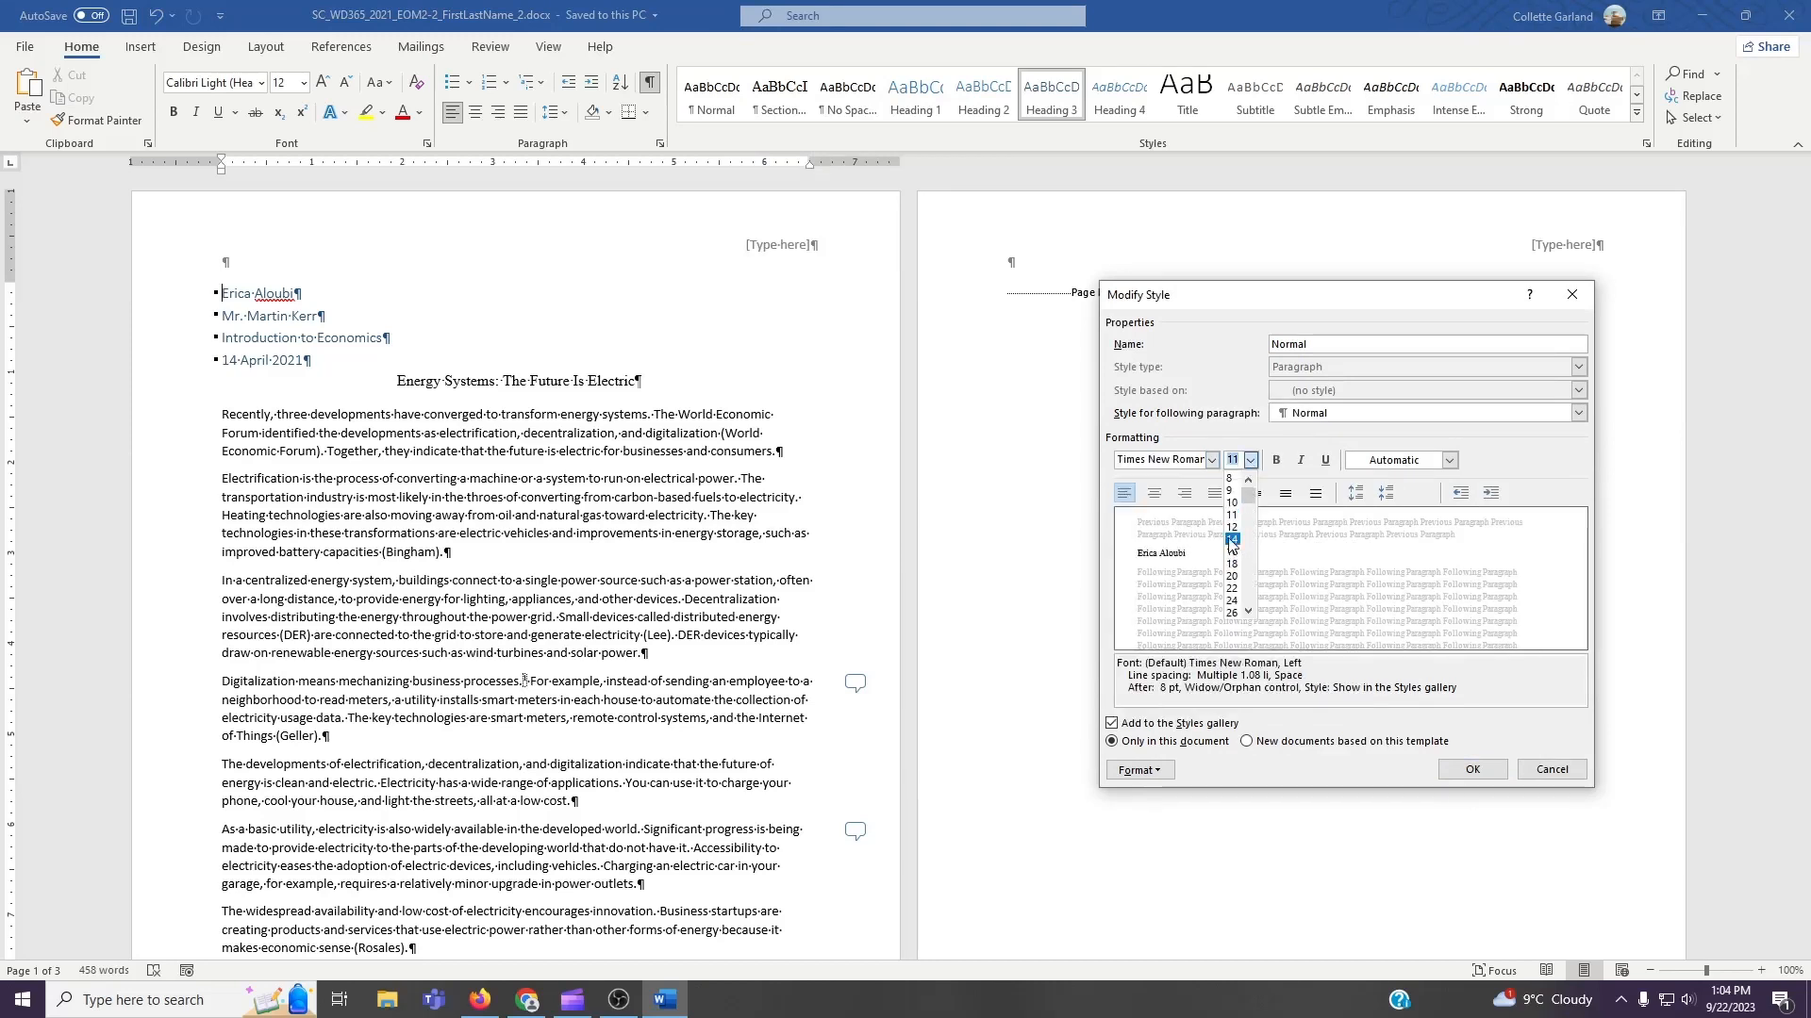
pyautogui.click(1232, 528)
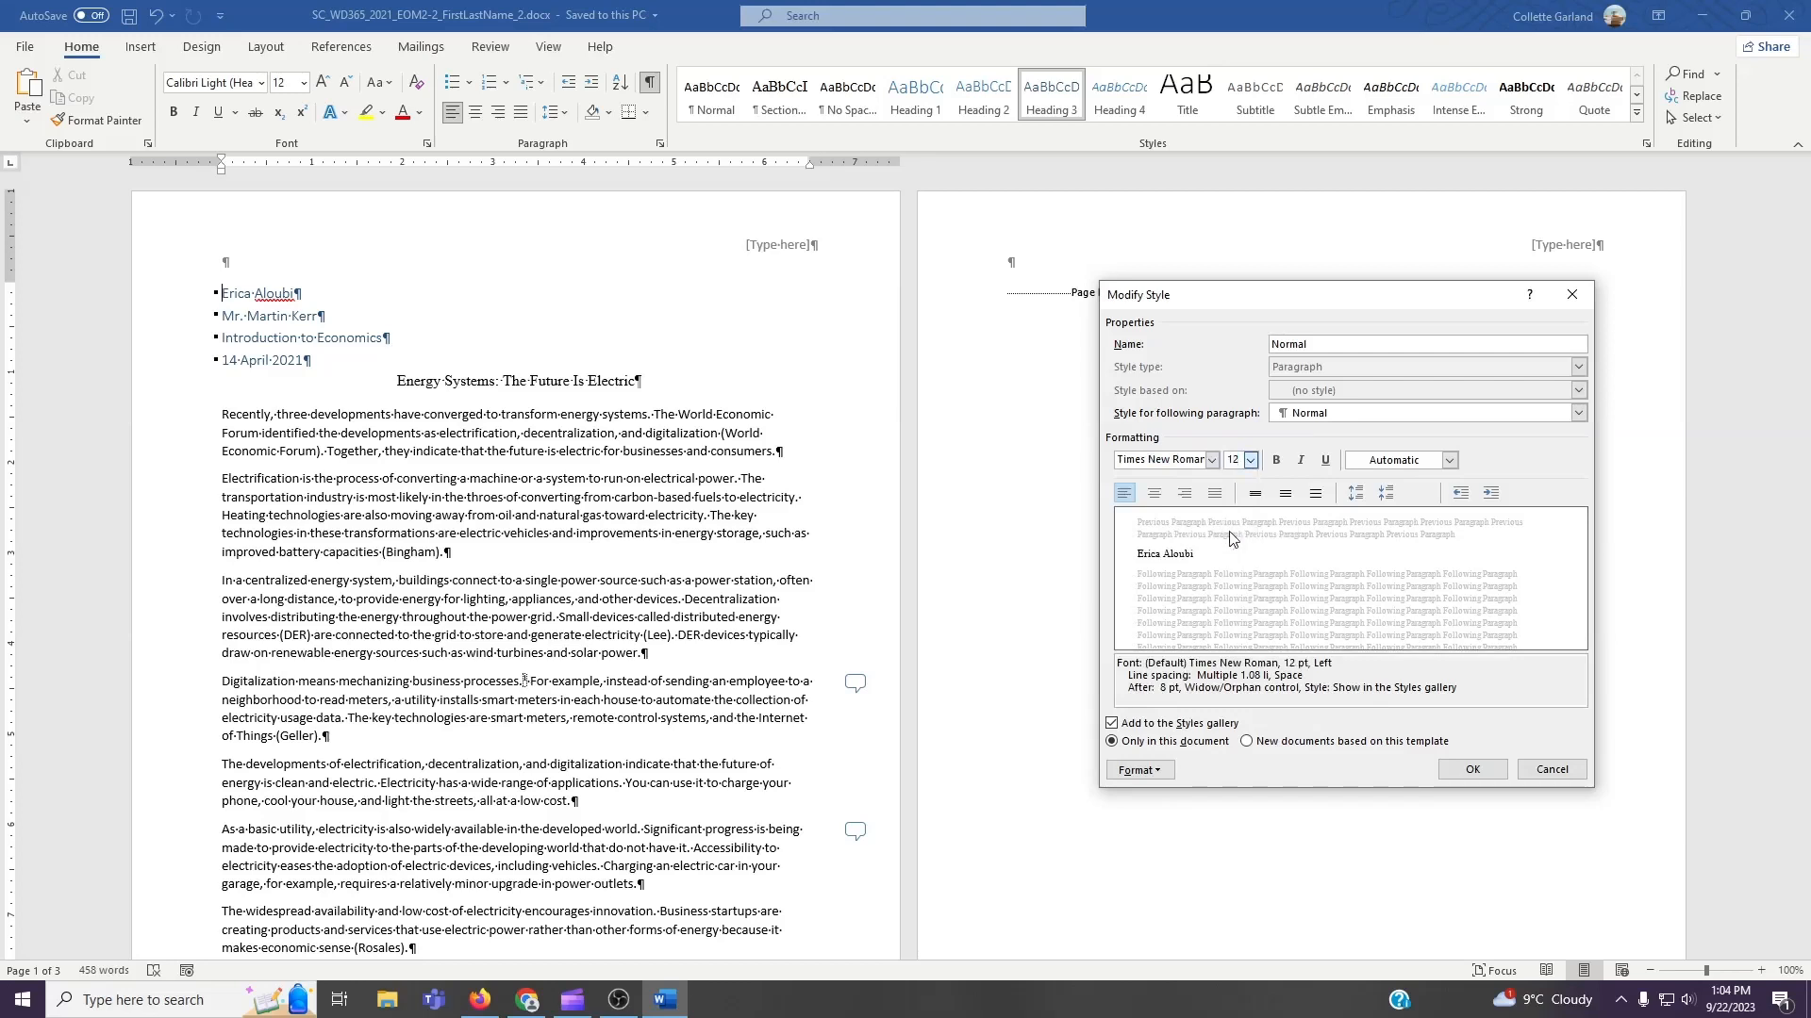
# Give the Normal style double line spacing and no space after paragraphs, and accept the style changes.
pyautogui.click(1316, 493)
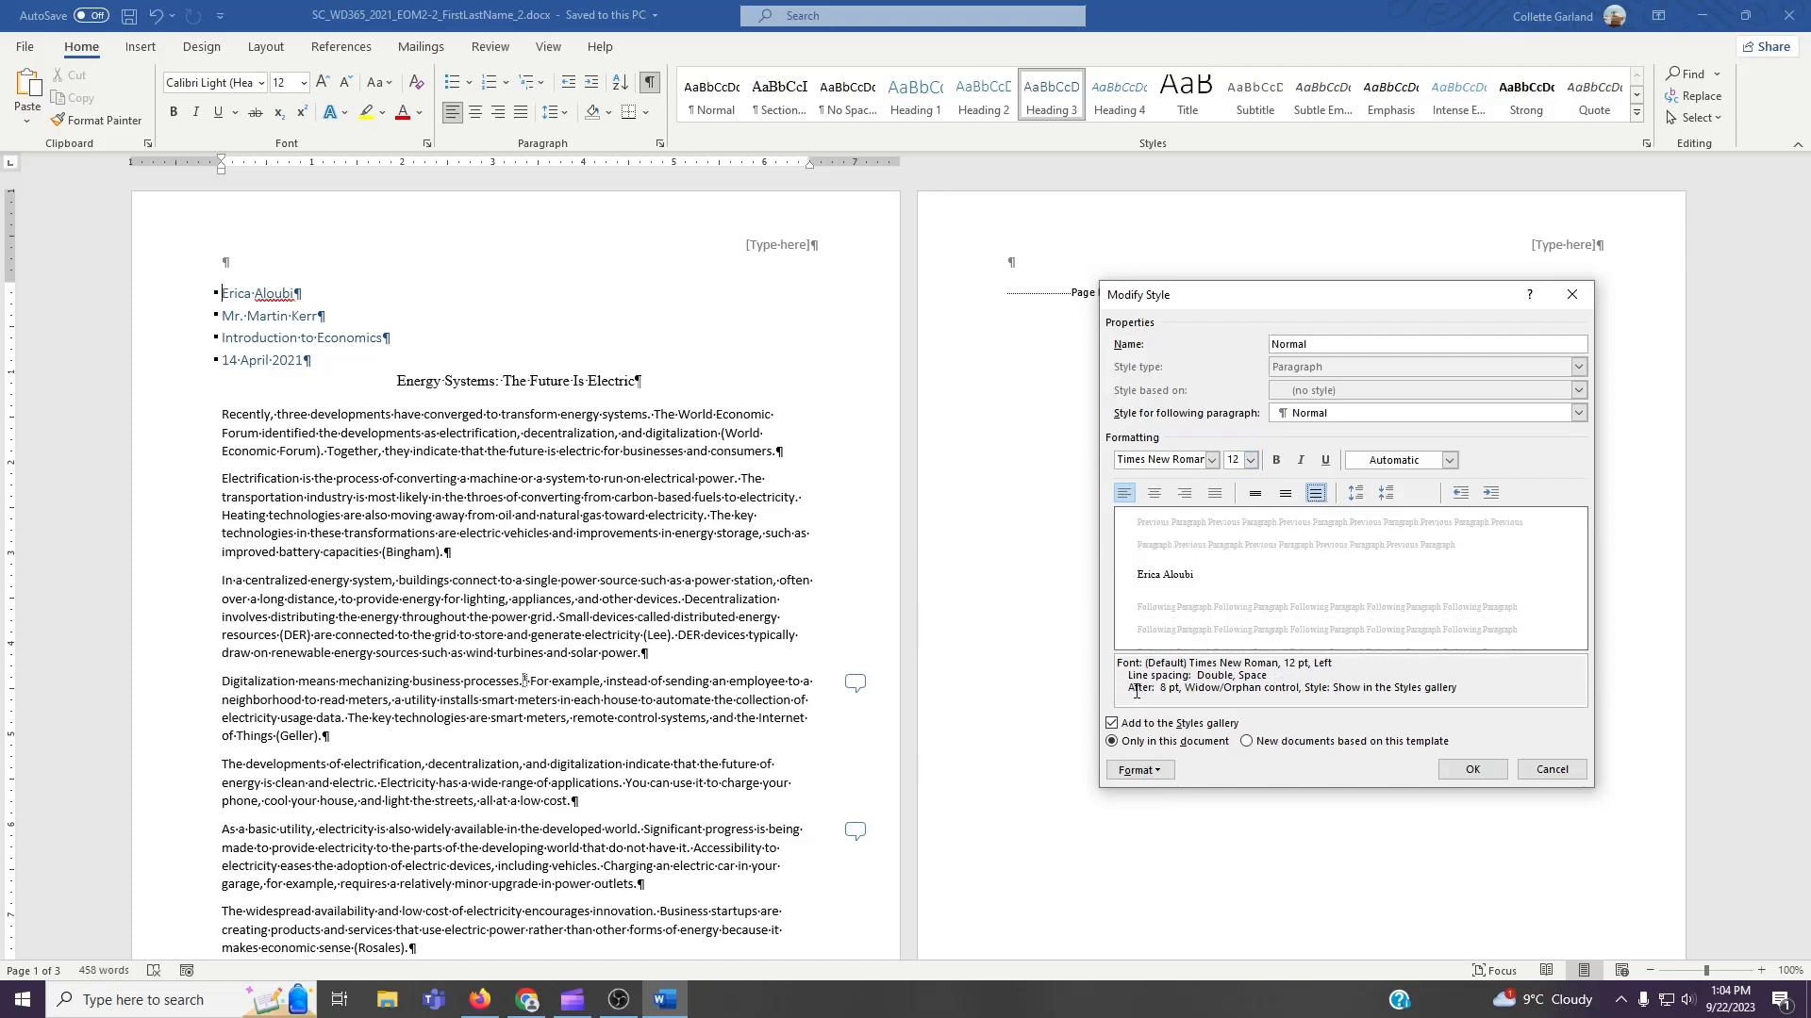
pyautogui.moveTo(1128, 688); pyautogui.dragTo(1212, 687)
pyautogui.click(1230, 687)
pyautogui.click(1386, 494)
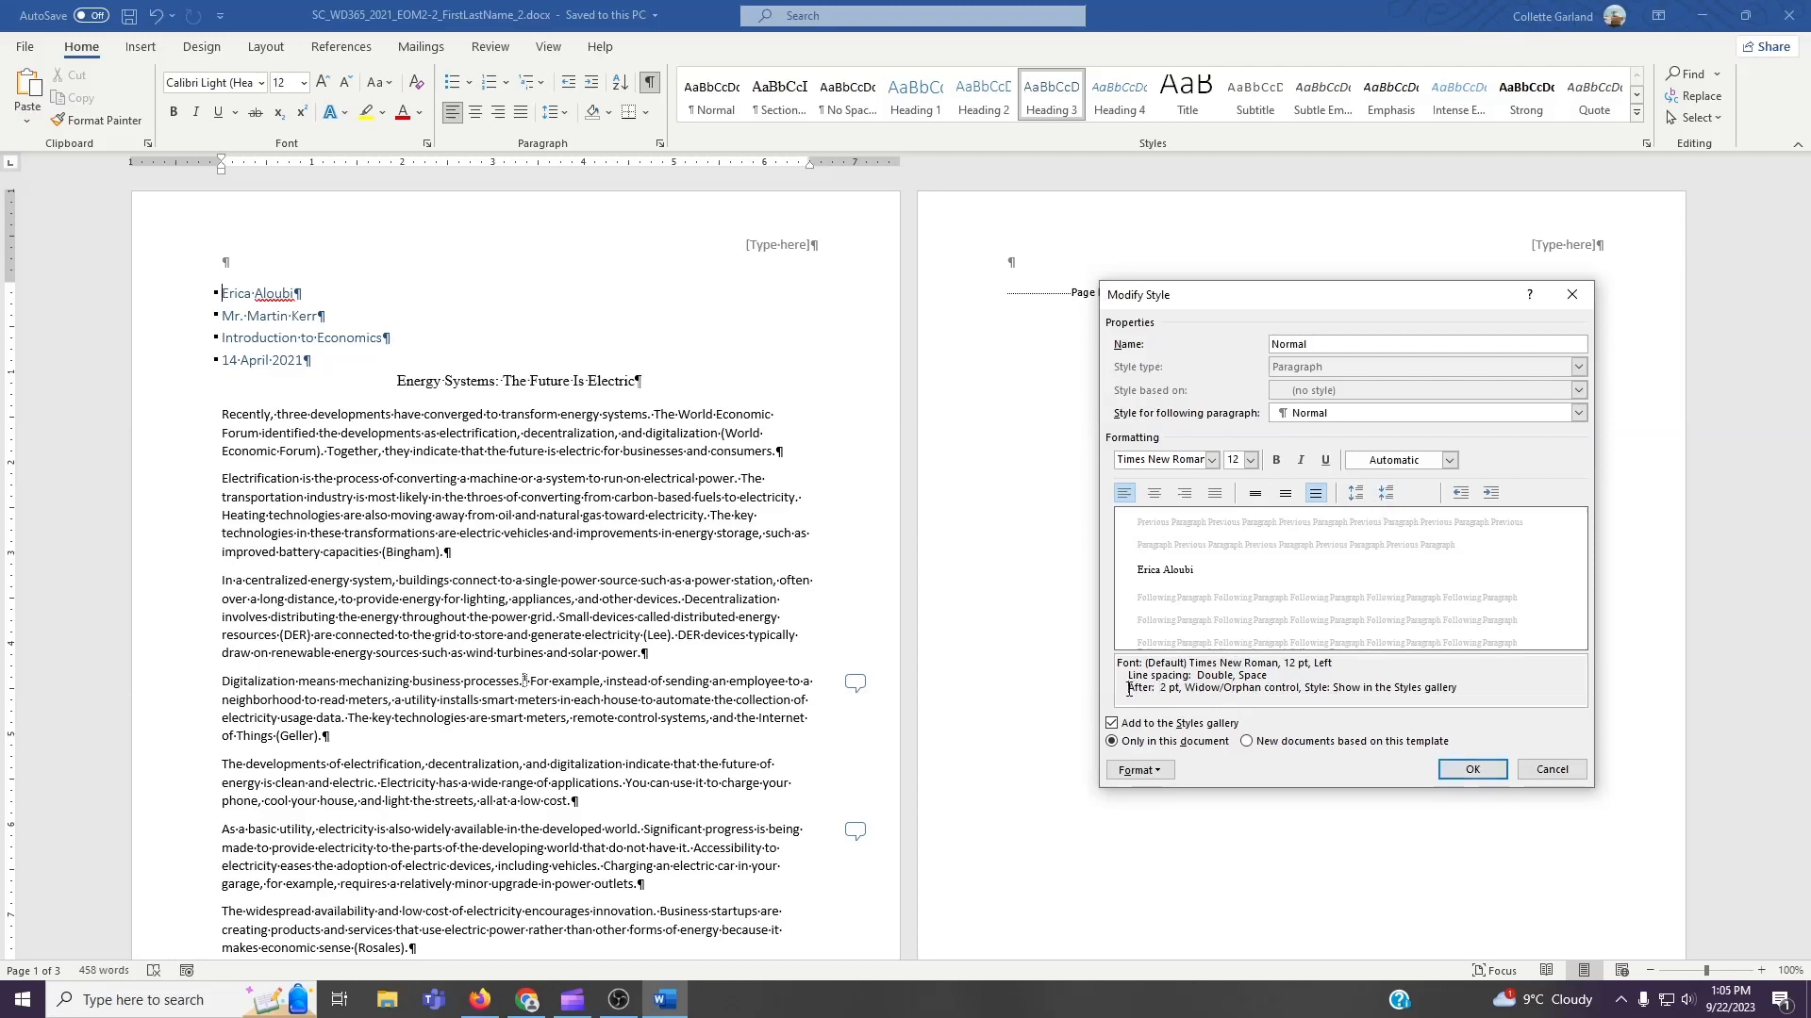
pyautogui.click(1388, 495)
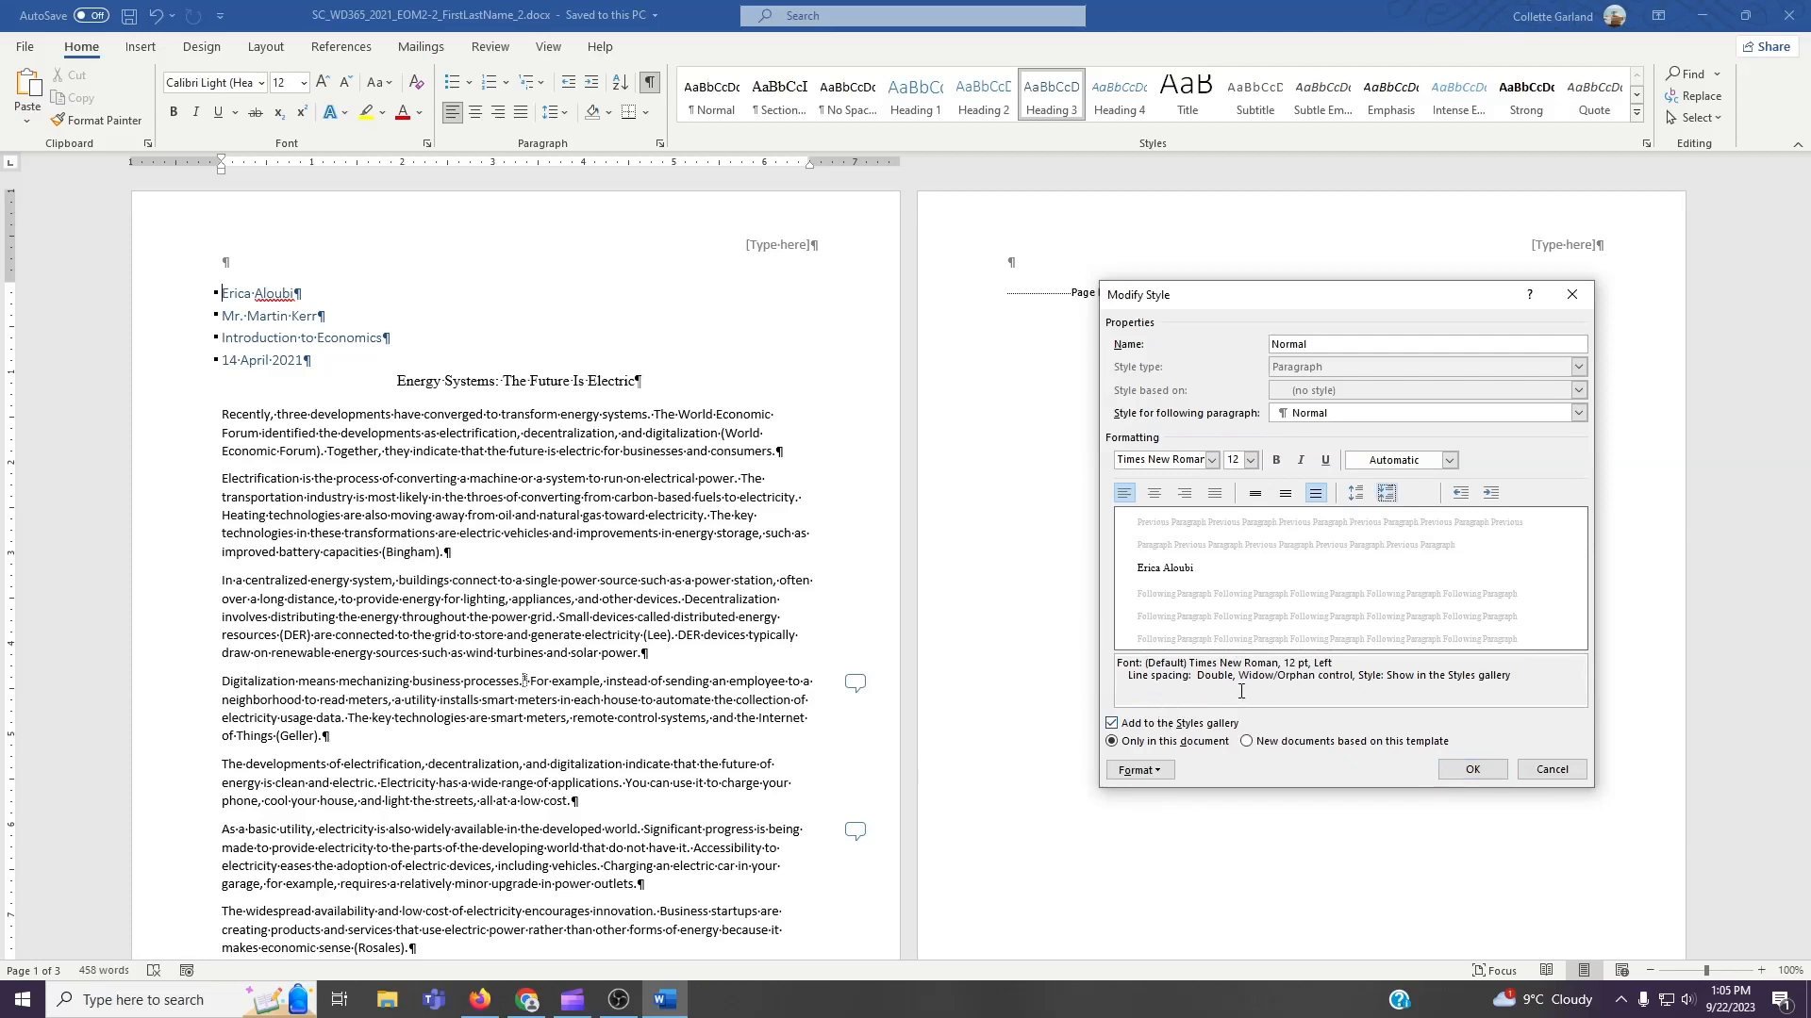
pyautogui.click(1448, 772)
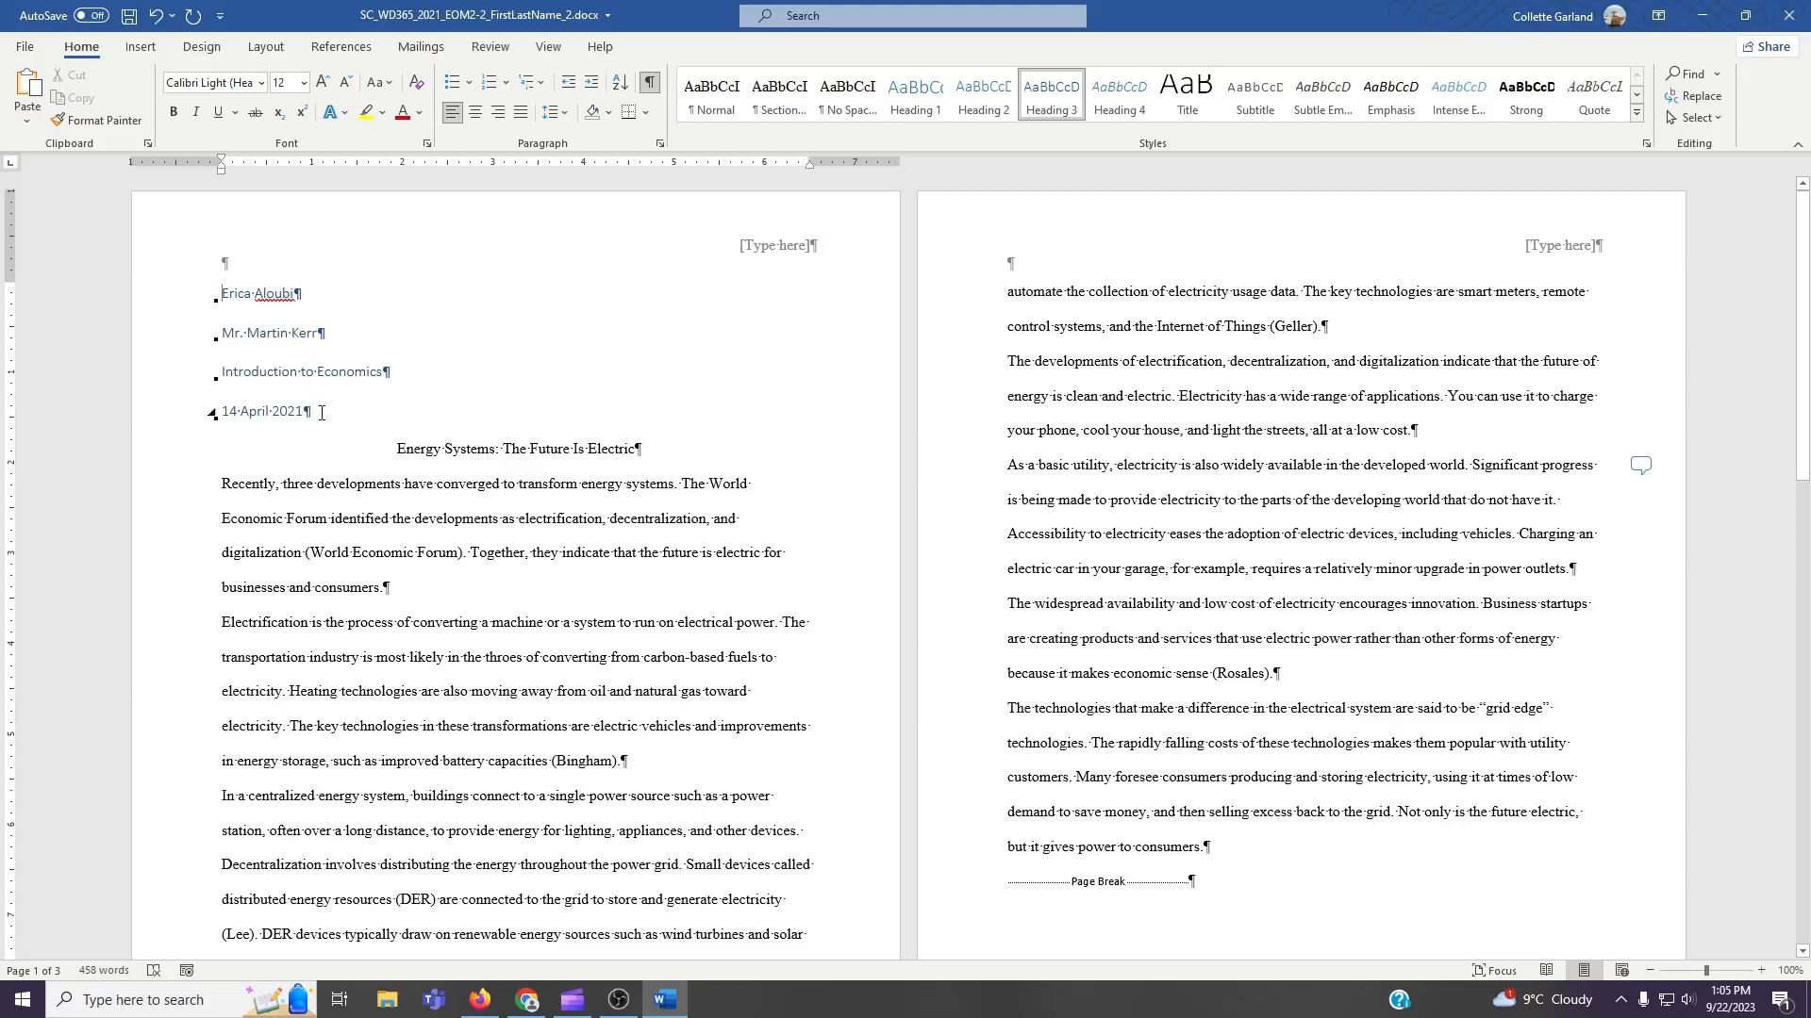
# Apply the Normal style to the four bulleted lines above the title, from the author's name to the date.
pyautogui.moveTo(325, 415); pyautogui.dragTo(231, 307)
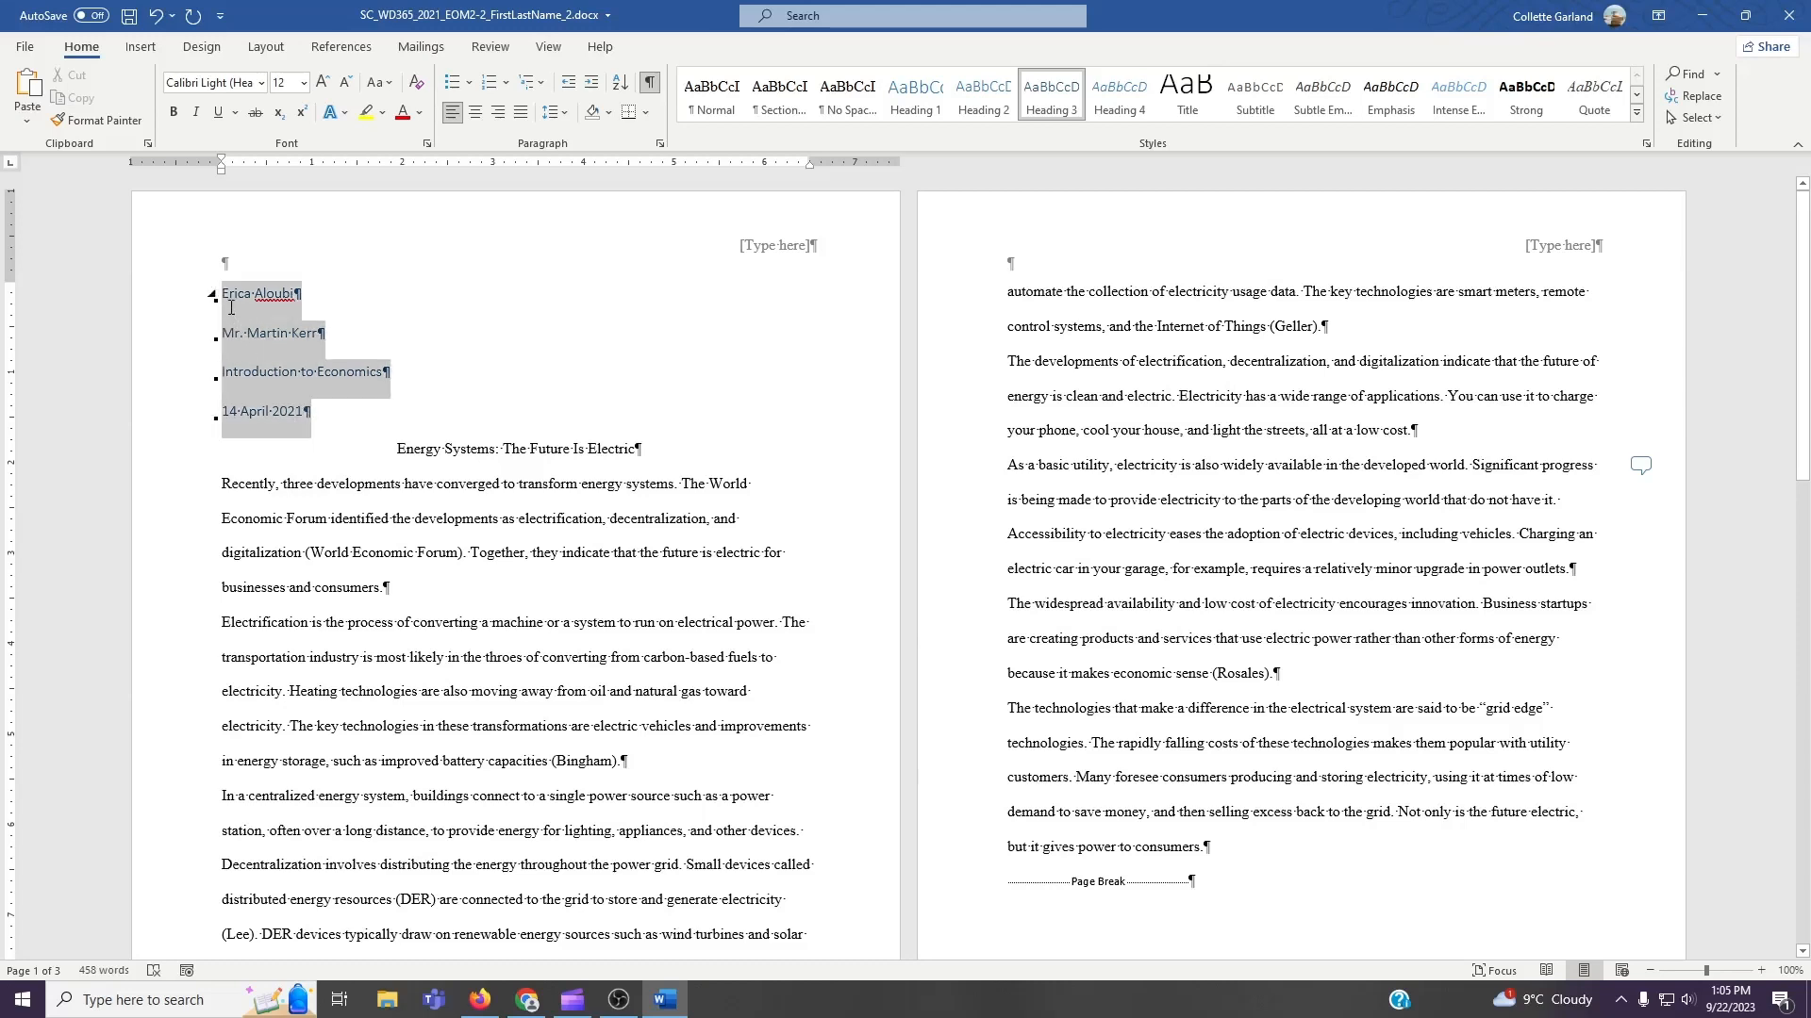
pyautogui.click(712, 99)
pyautogui.click(712, 107)
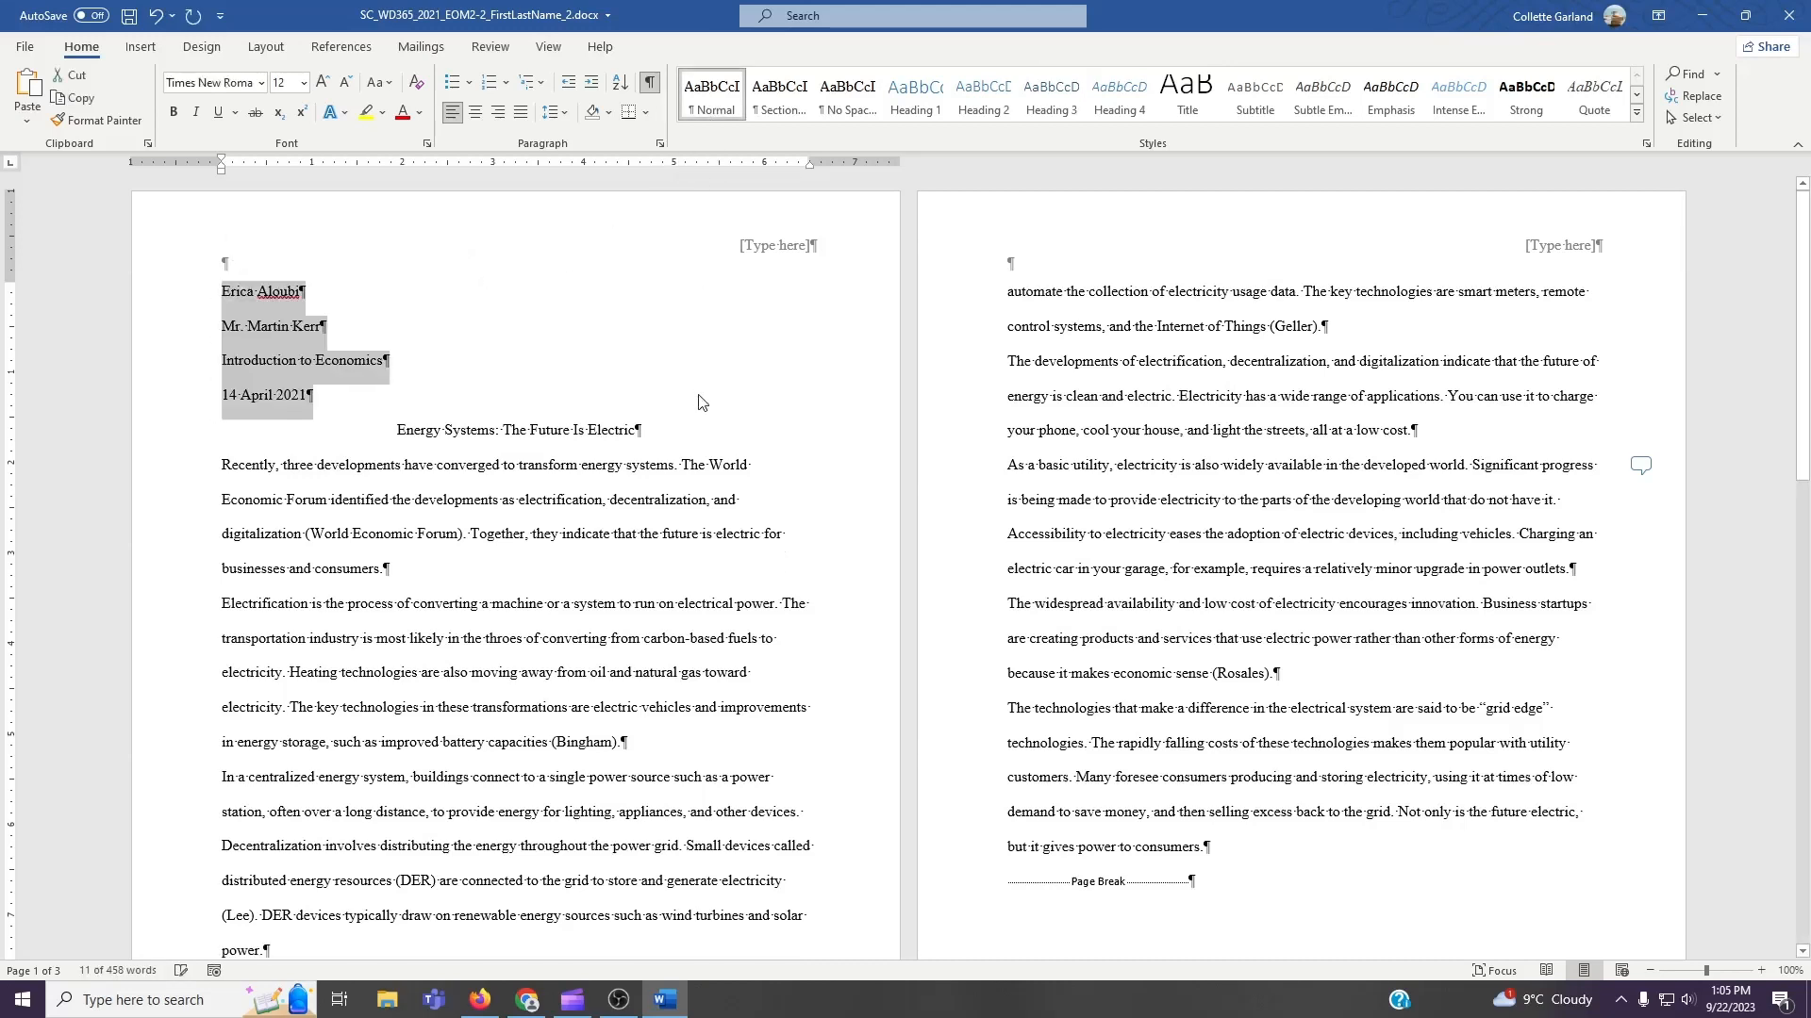
# Hide the formatting marks, show them again, and deselect the lines above the title.
pyautogui.click(649, 83)
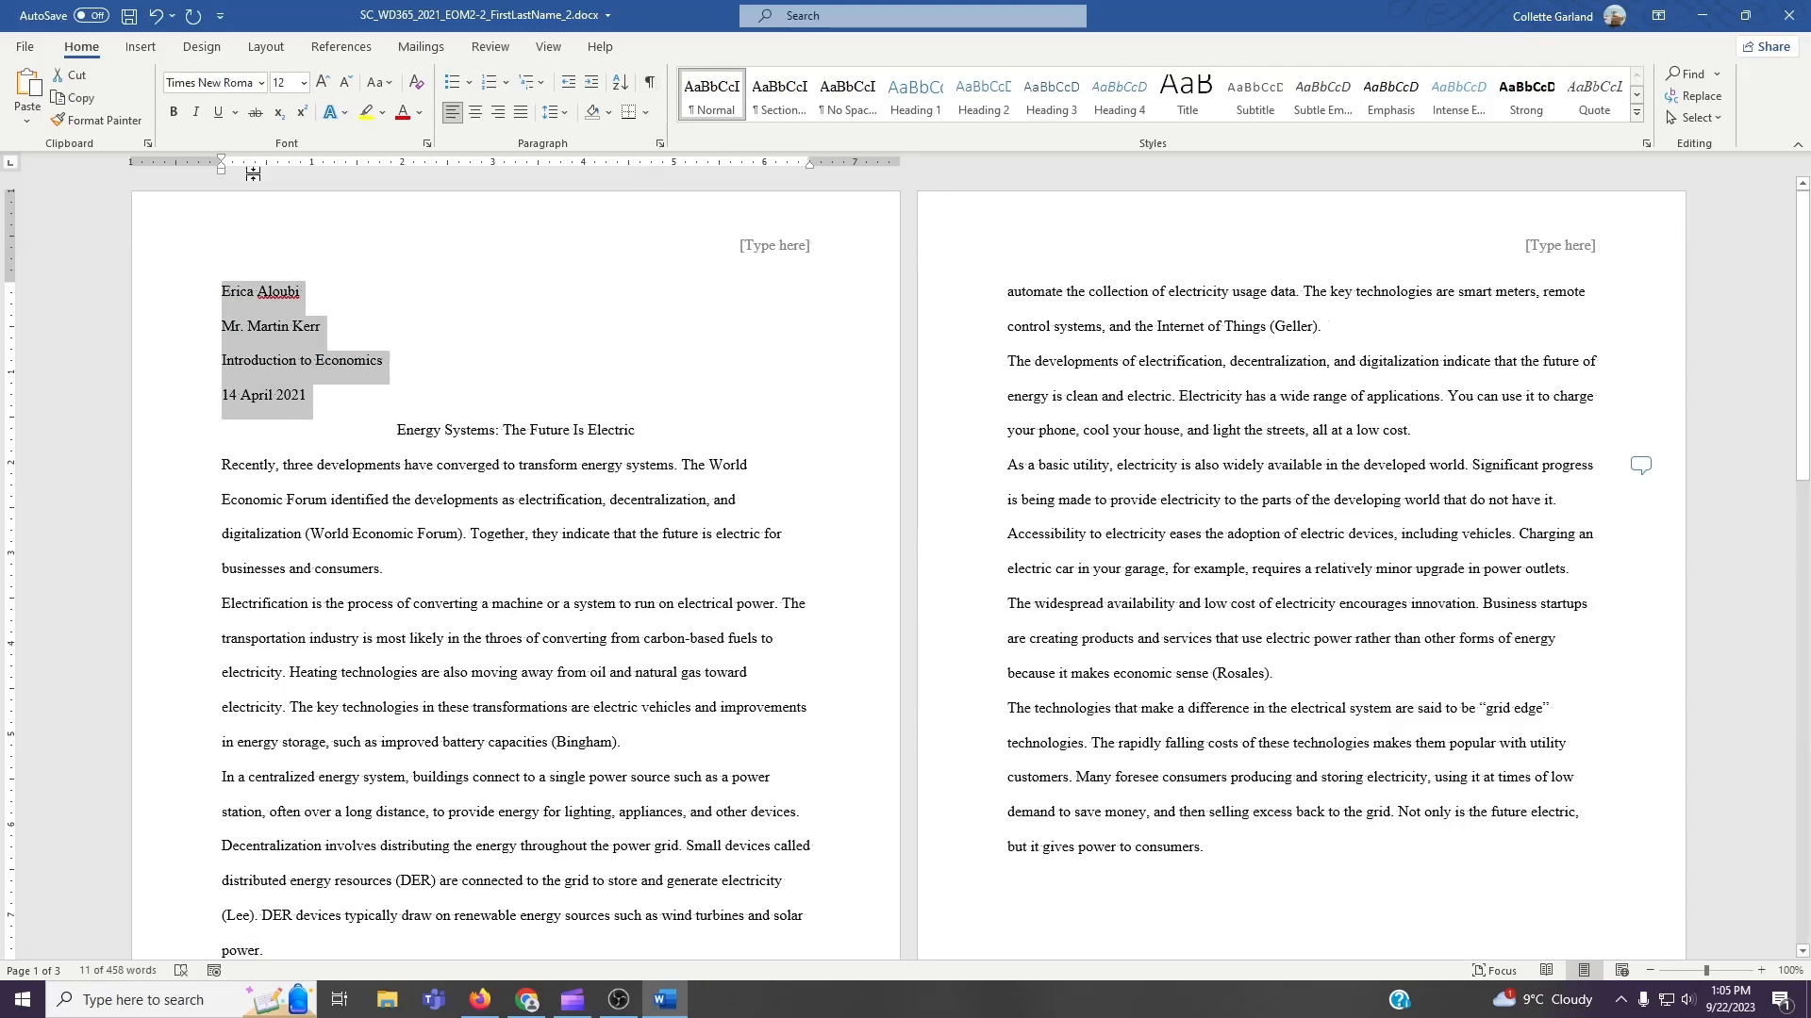
pyautogui.click(650, 87)
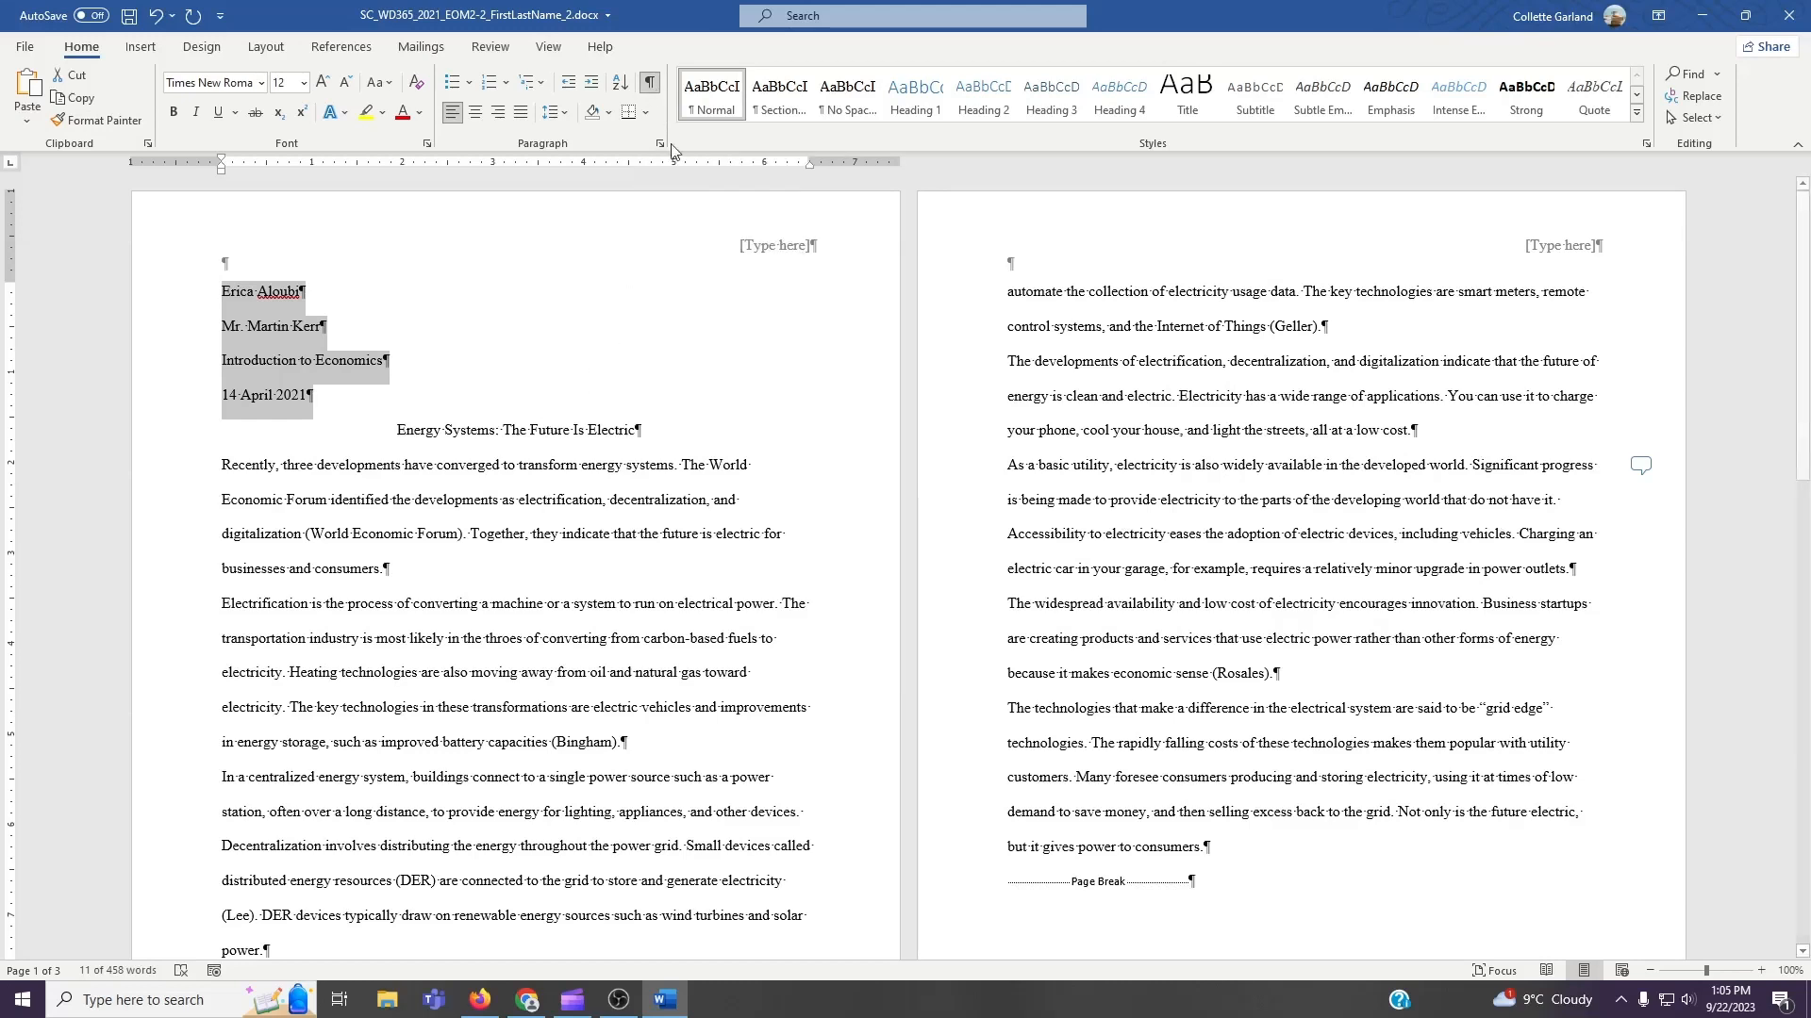
pyautogui.click(404, 401)
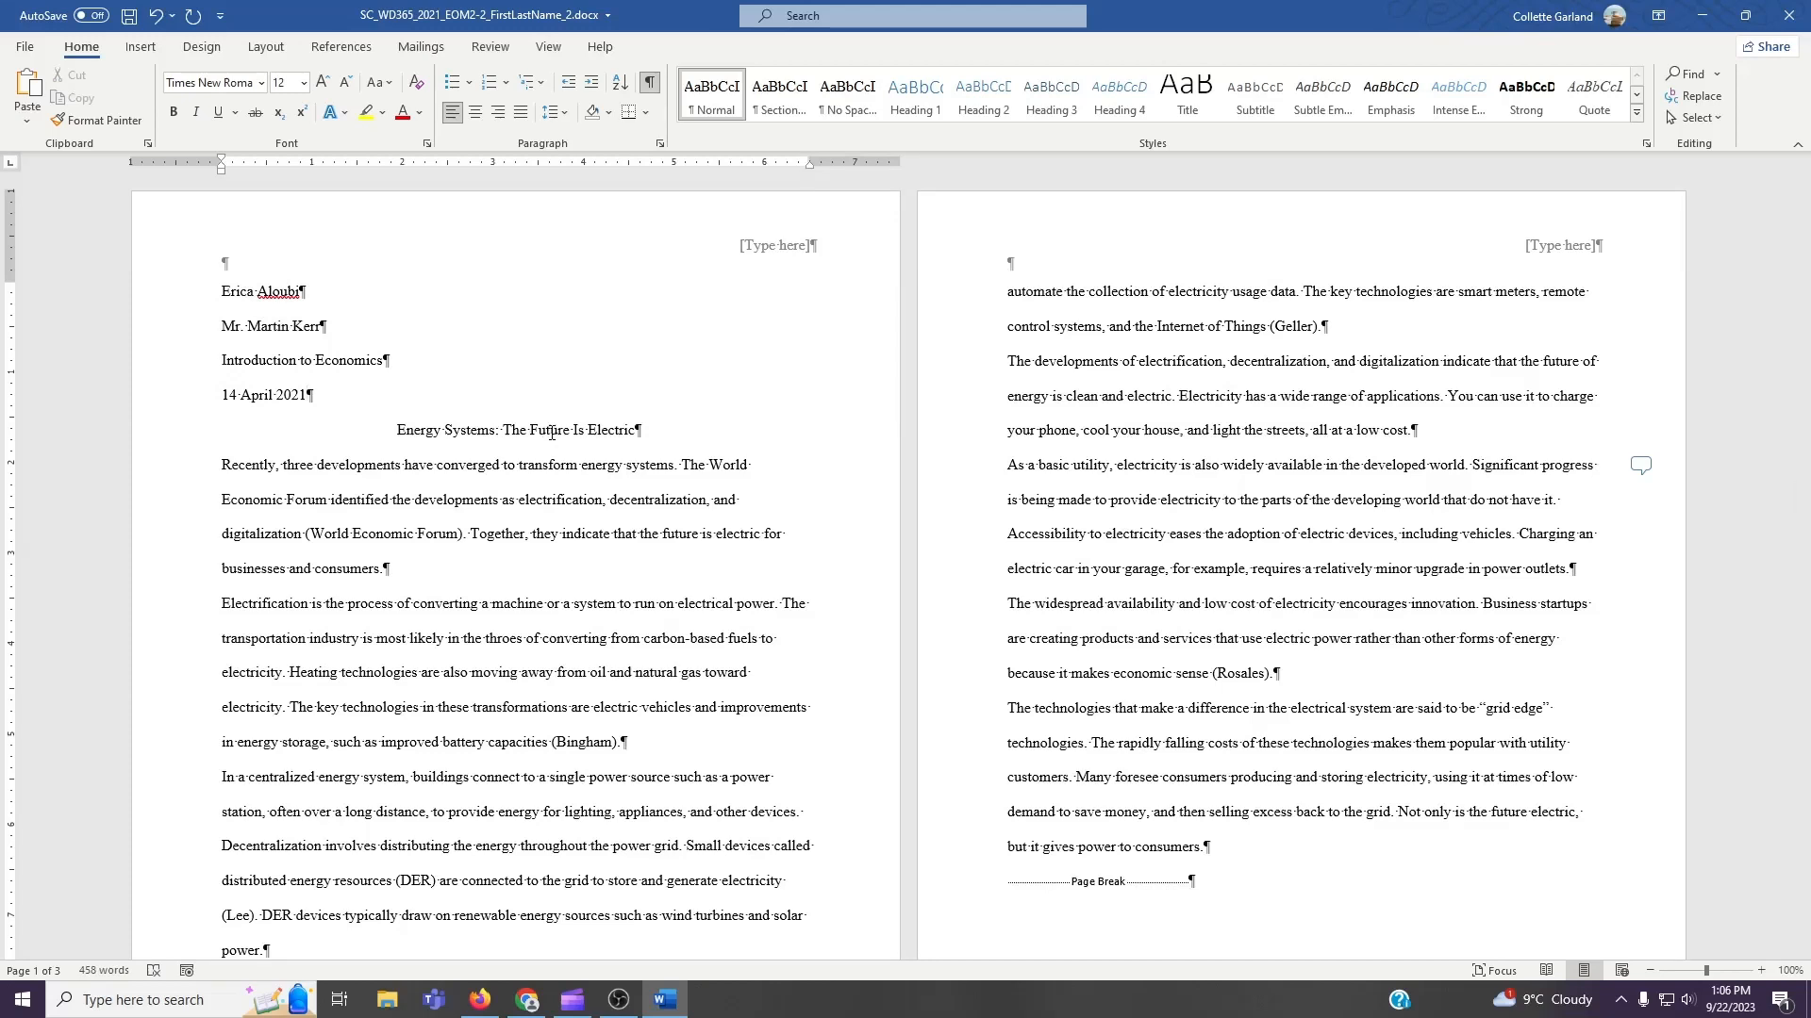
# Edit the page header, replacing the placeholder text with the author's last name and a trailing space.
pyautogui.doubleClick(767, 250)
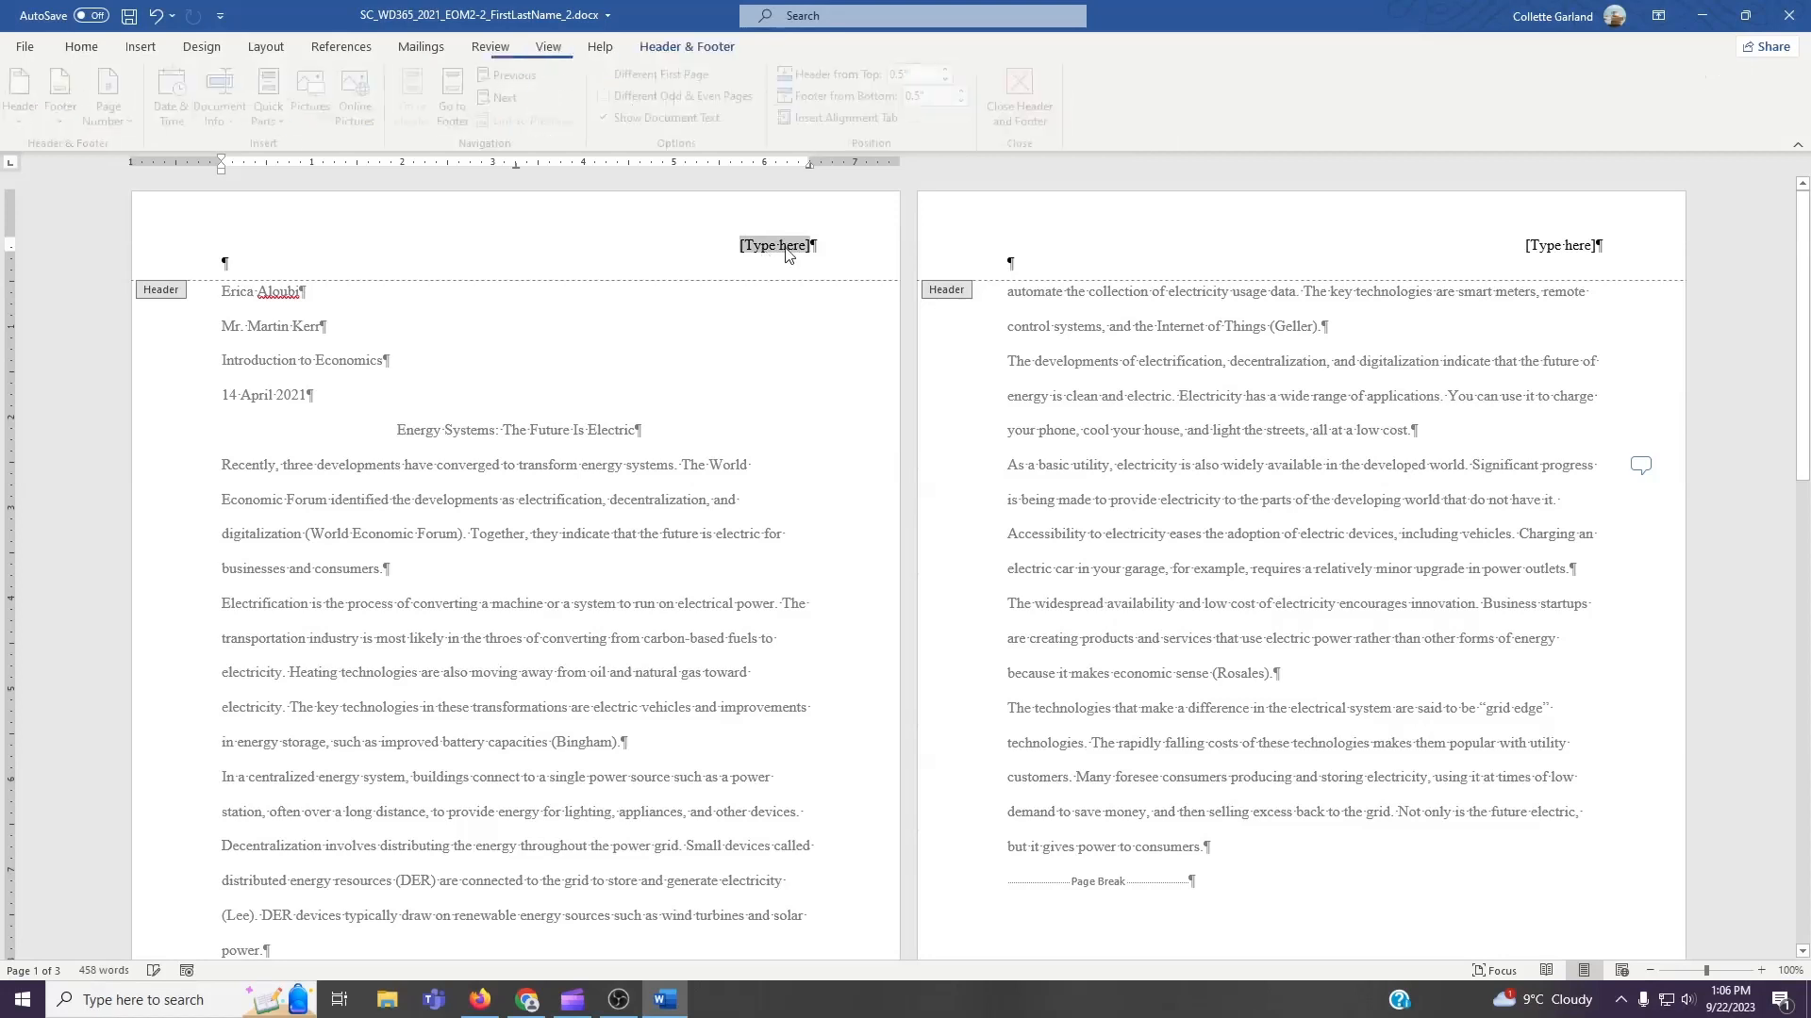
pyautogui.click(1027, 105)
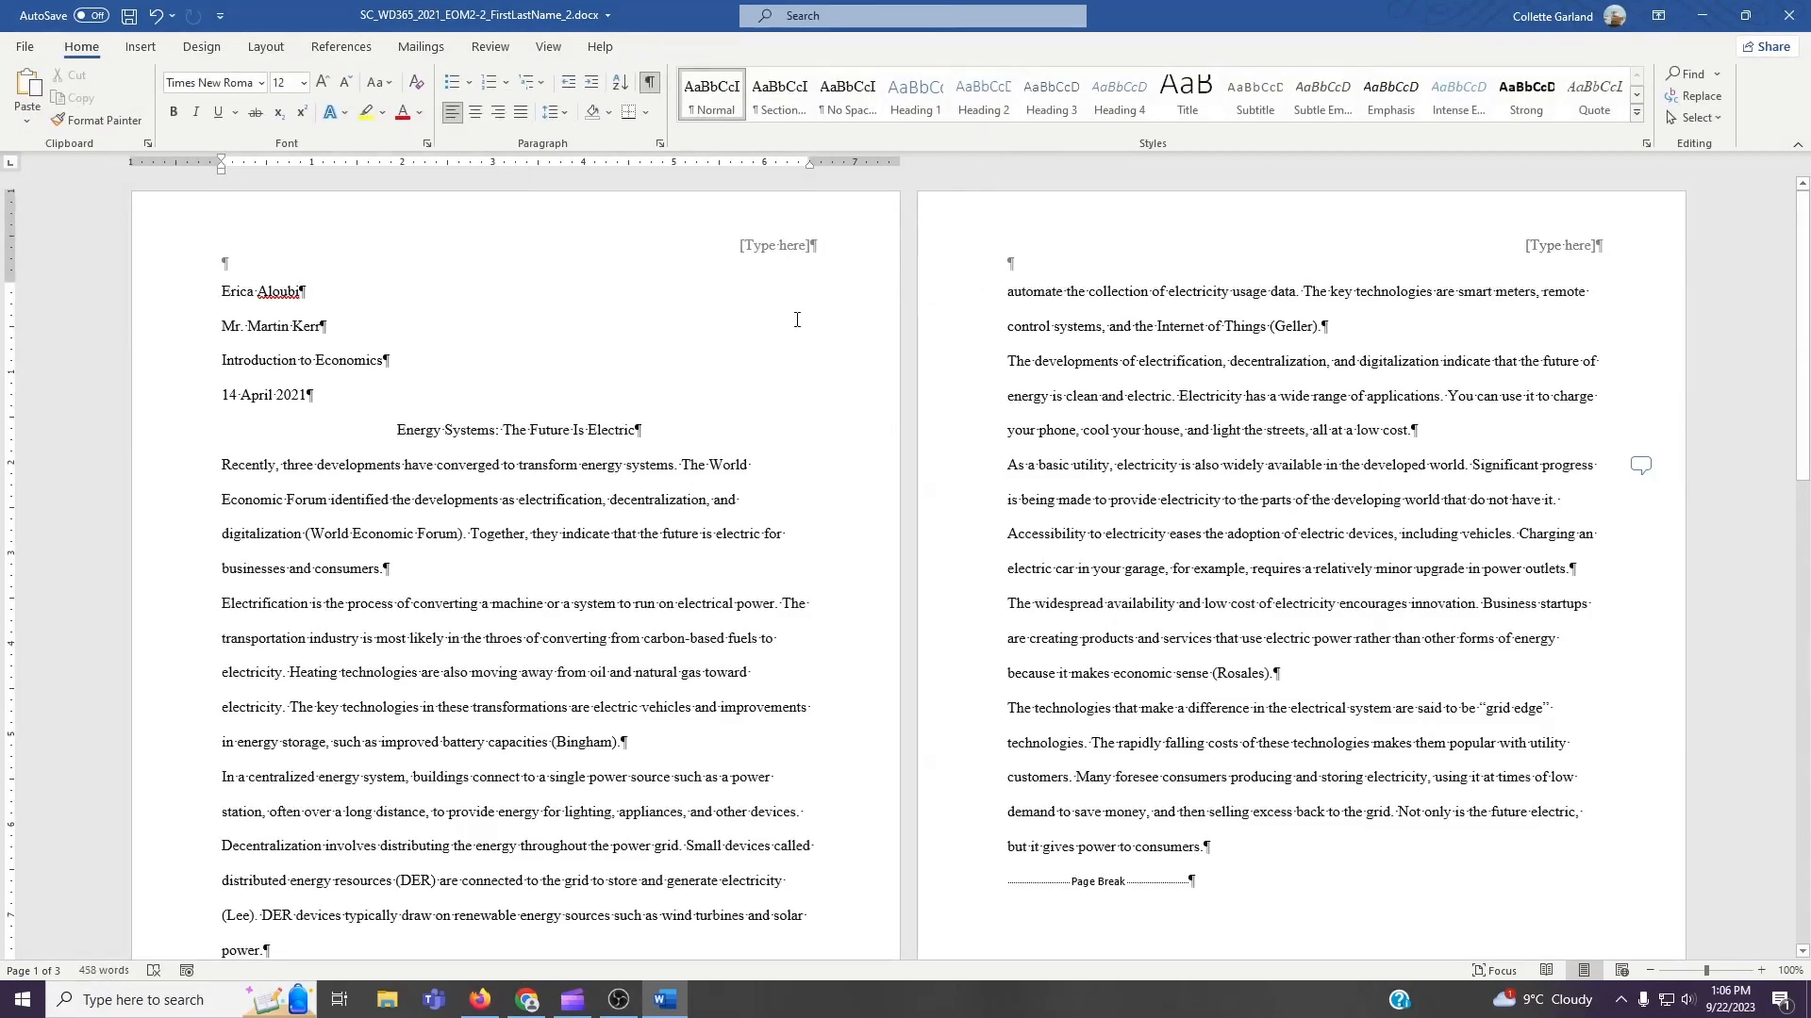
pyautogui.click(141, 49)
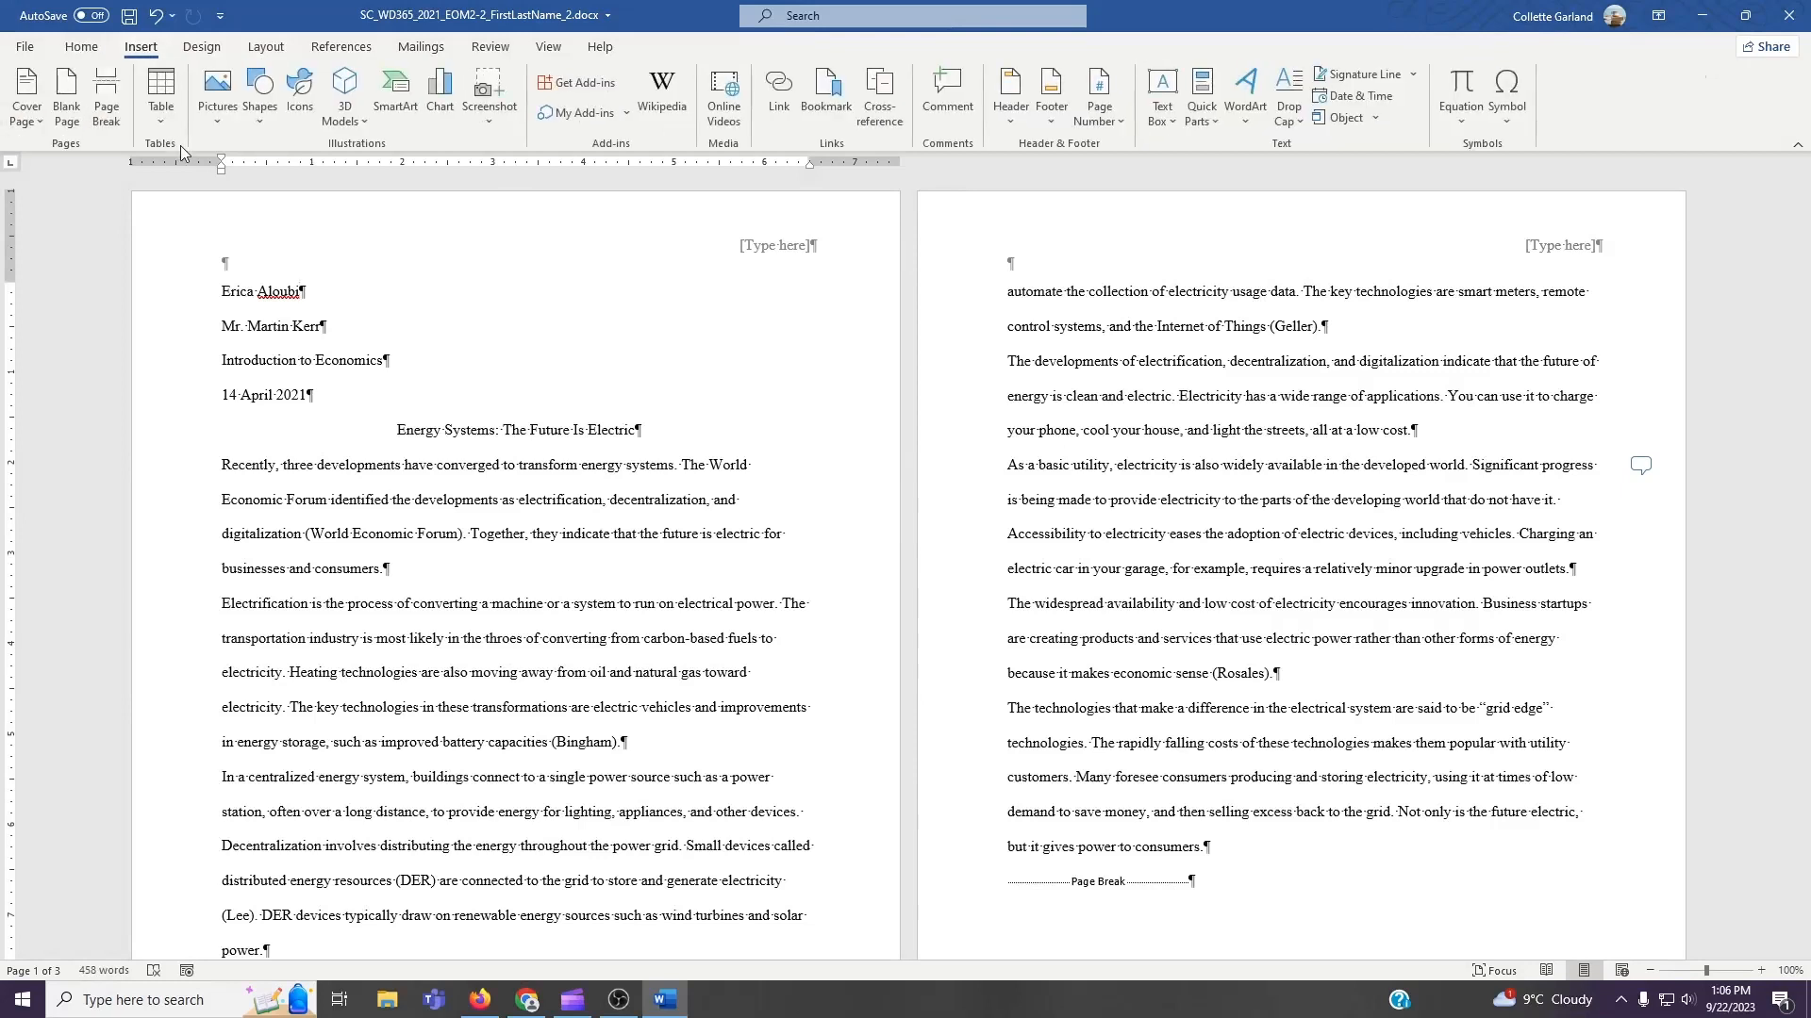
pyautogui.click(1011, 114)
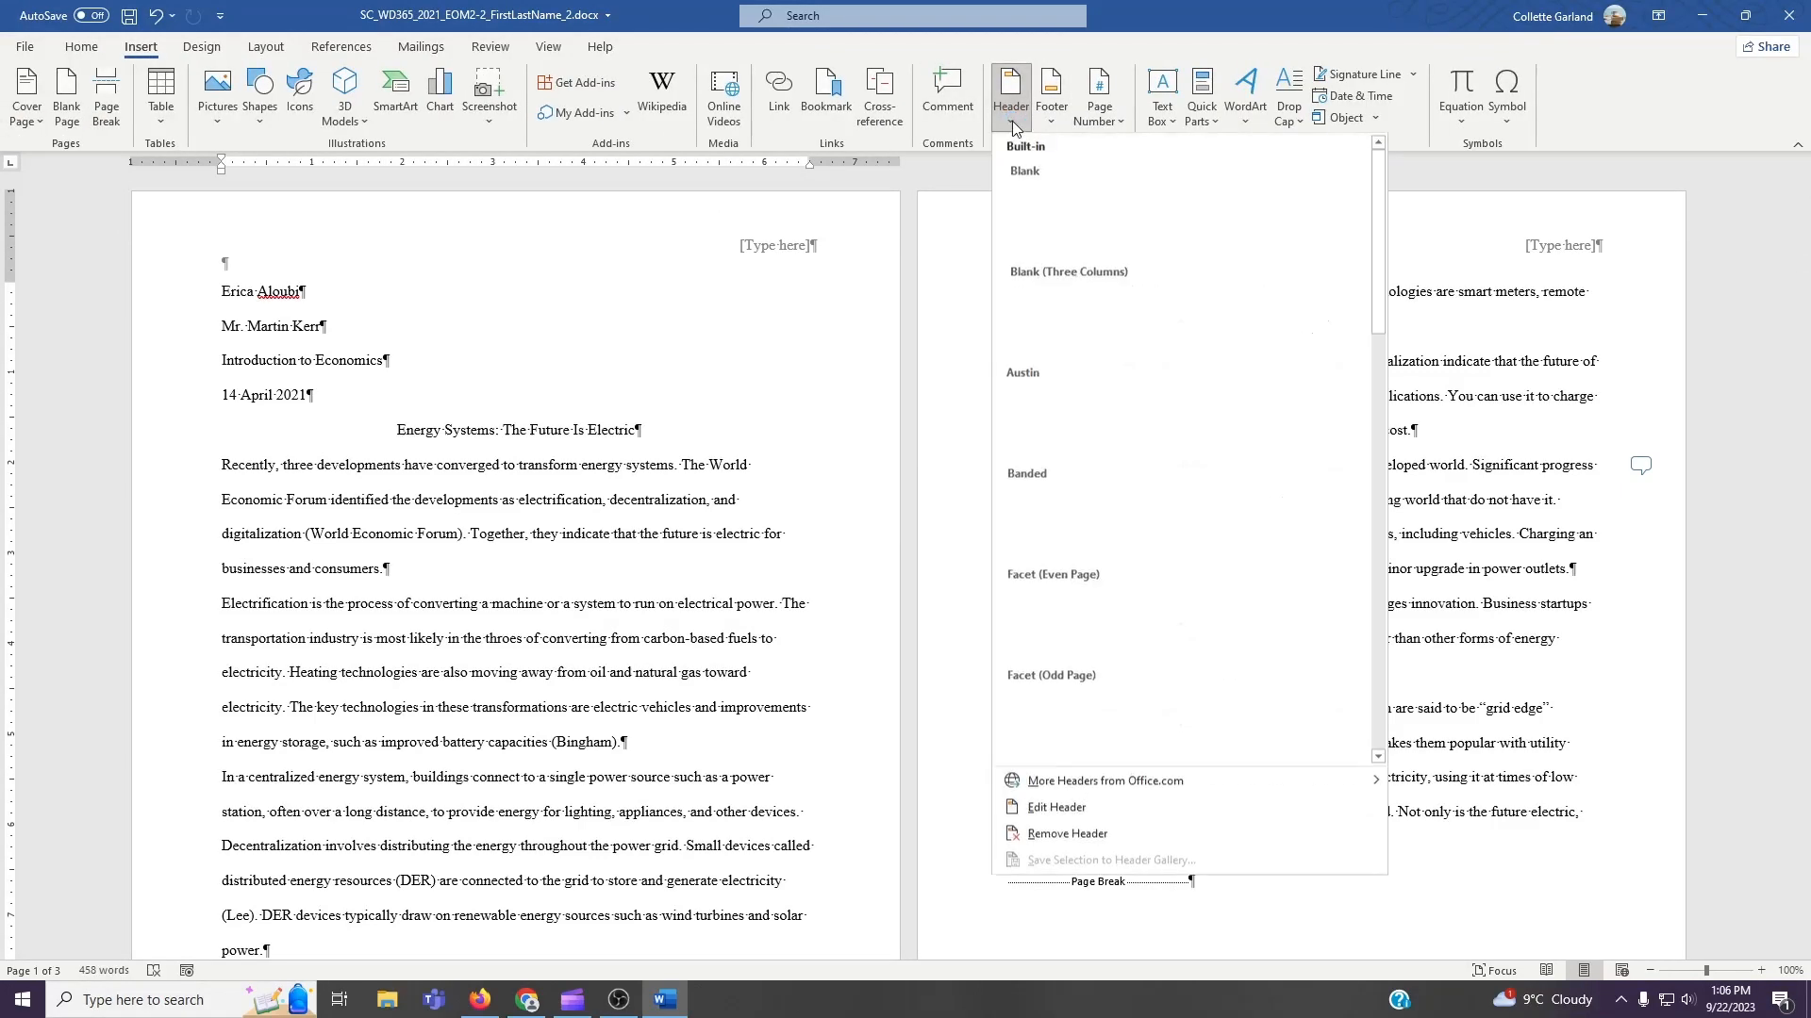
pyautogui.click(1021, 809)
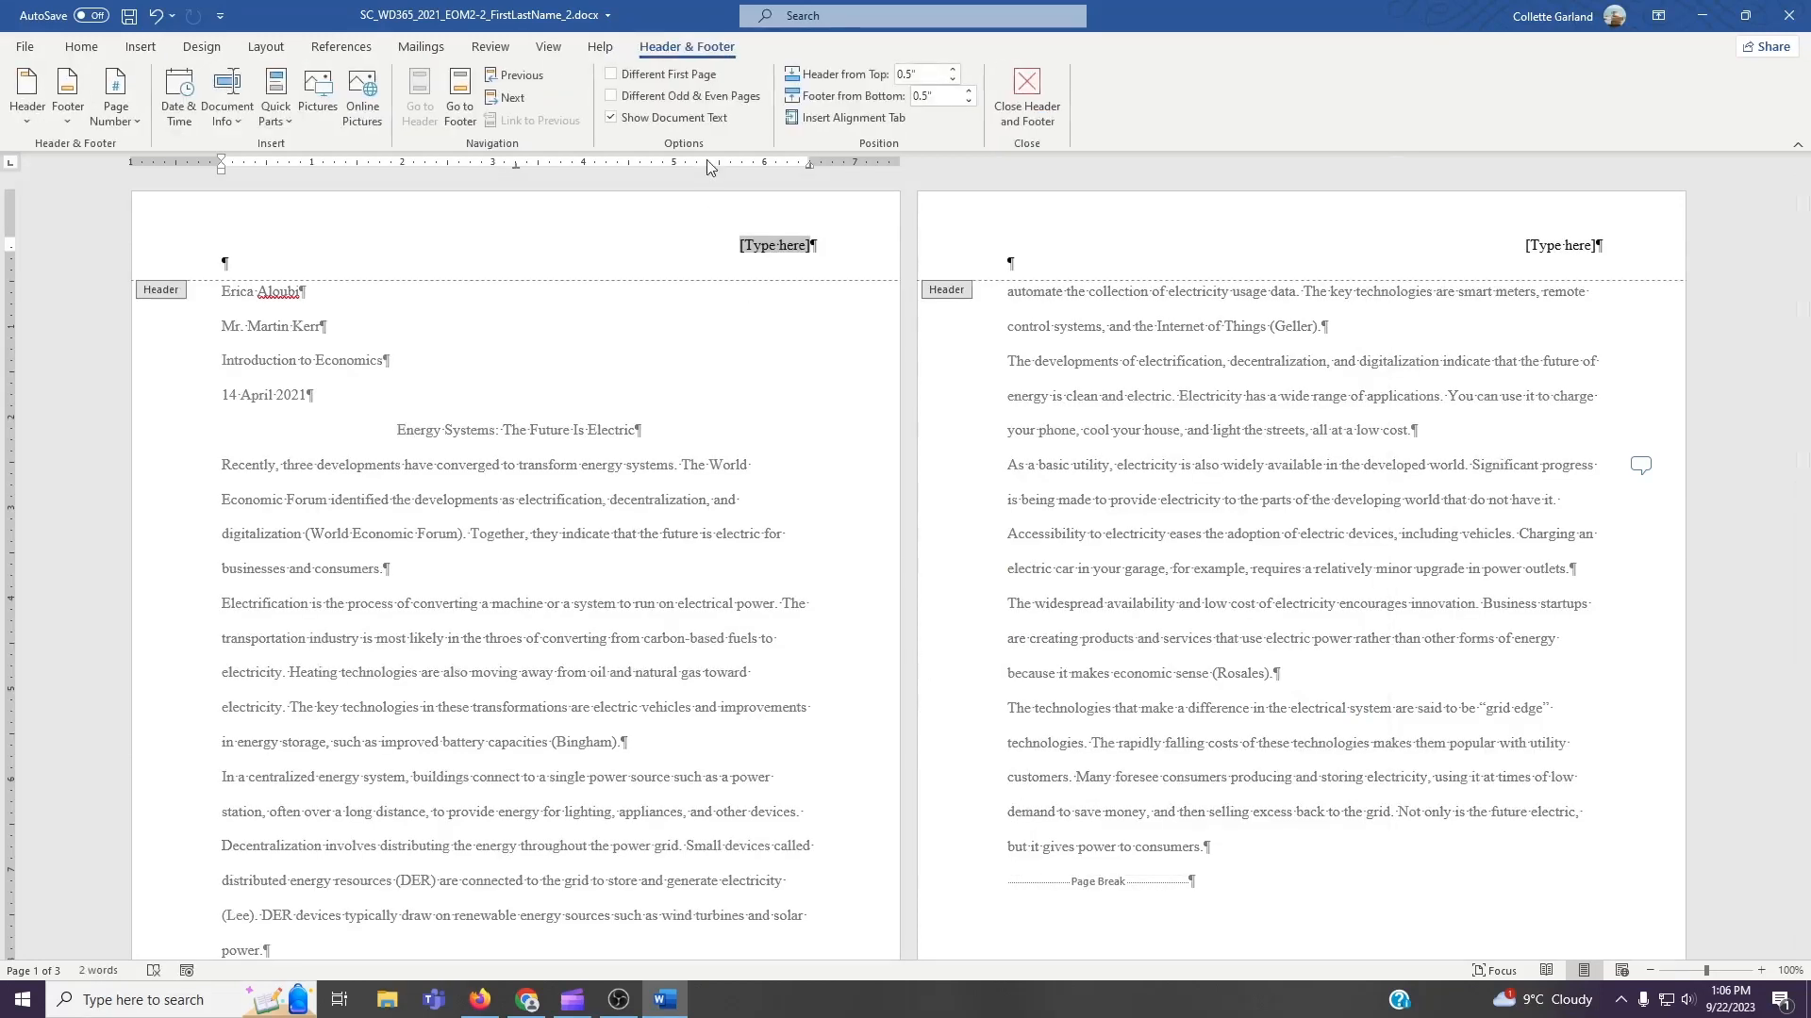
pyautogui.write('Aloug')
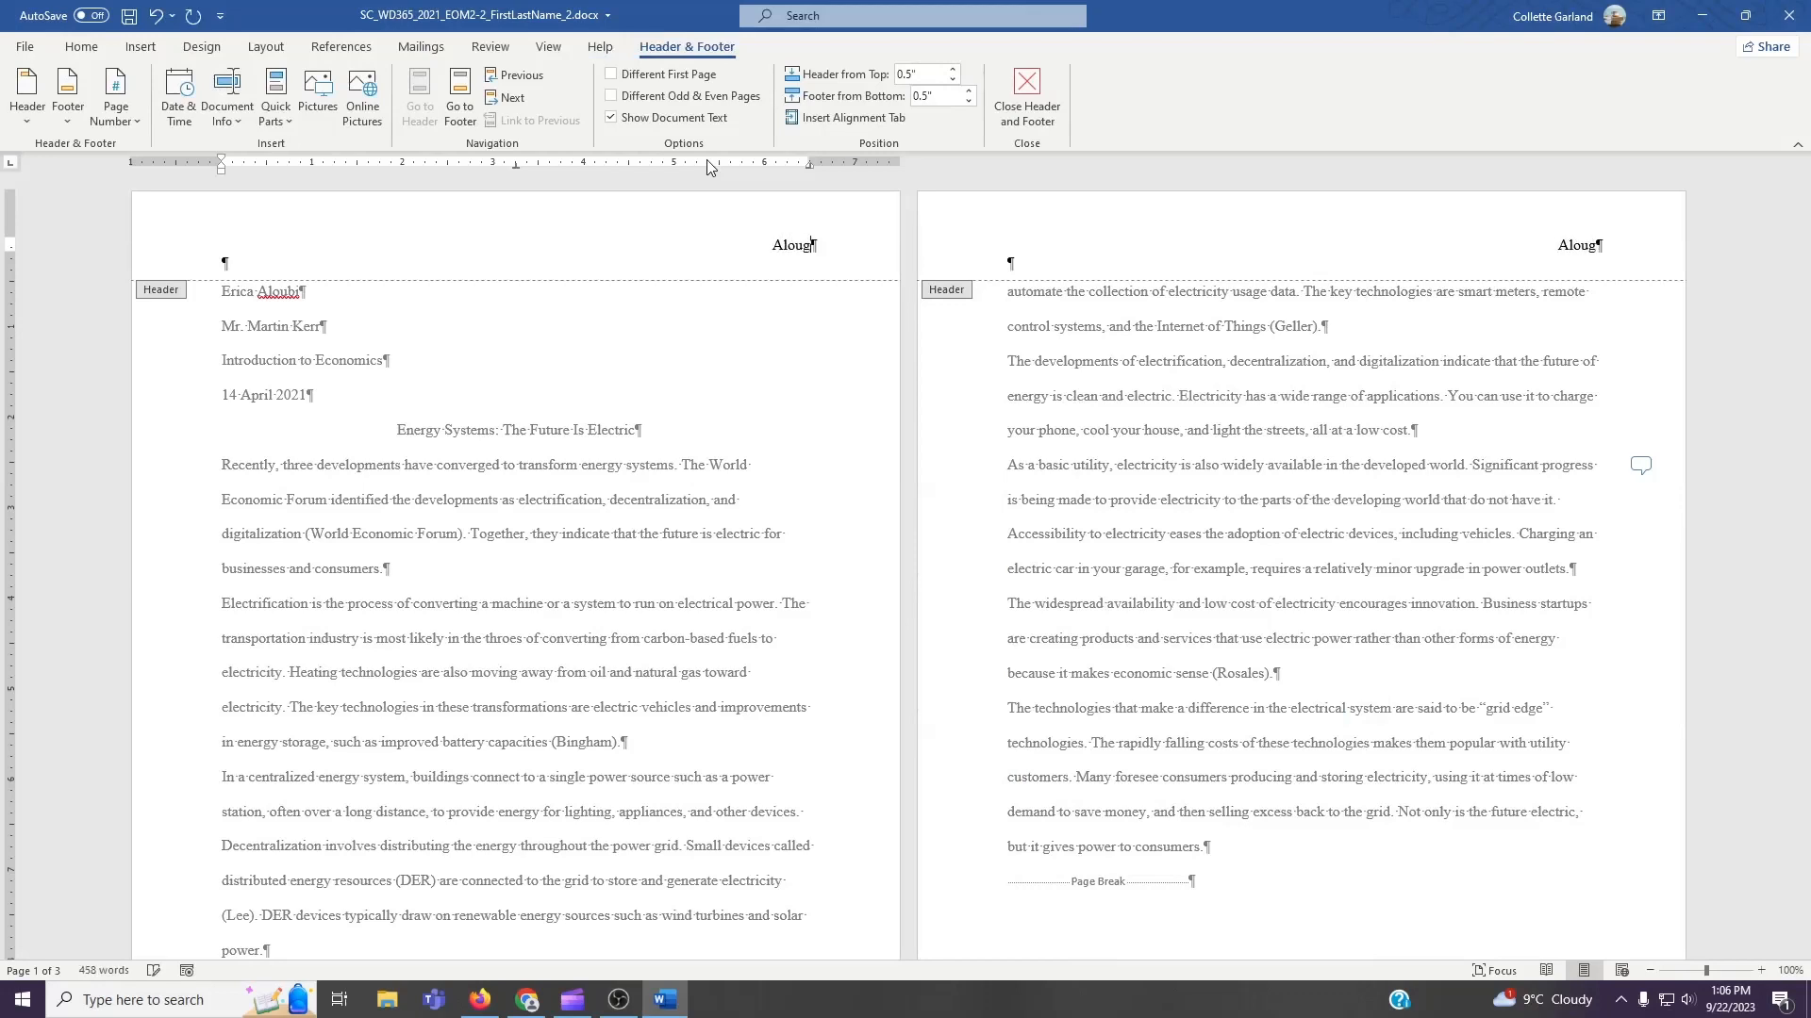
pyautogui.press('BackSpace')
pyautogui.write('bi')
# Insert a Plain Number page number at the current position after the last name in the header, and return to the body text.
pyautogui.click(116, 111)
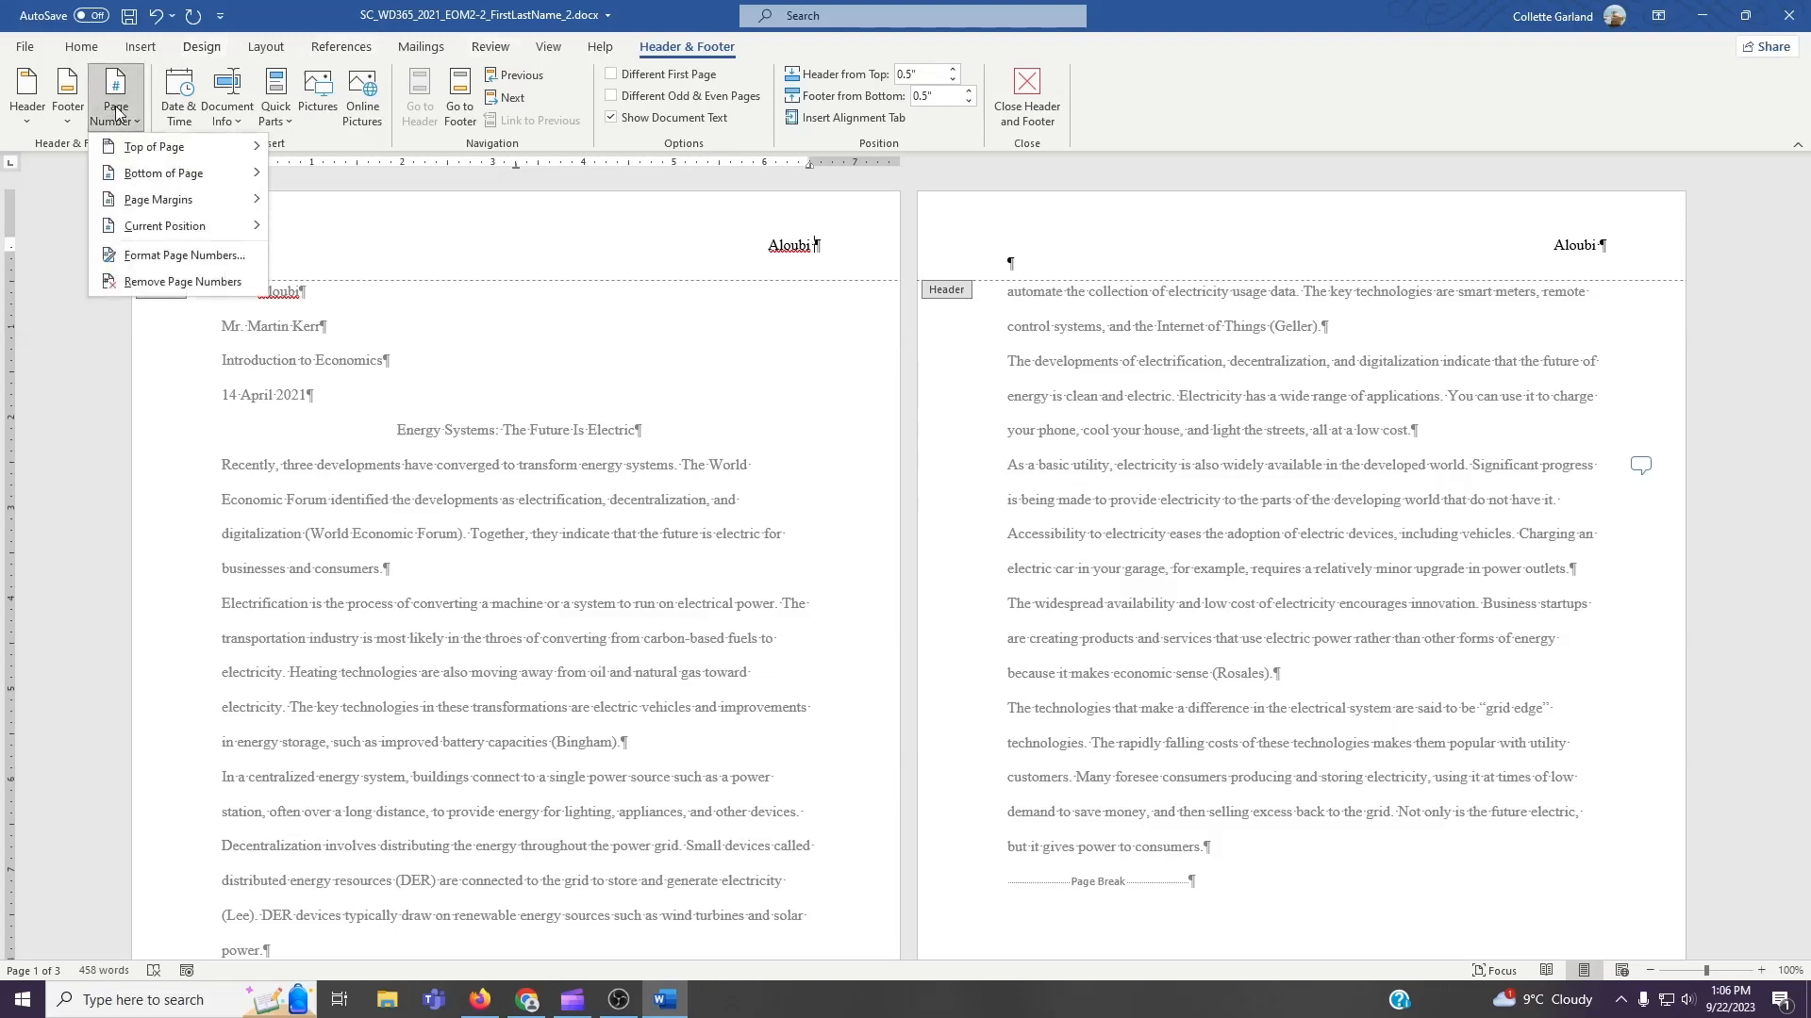
pyautogui.moveTo(140, 154)
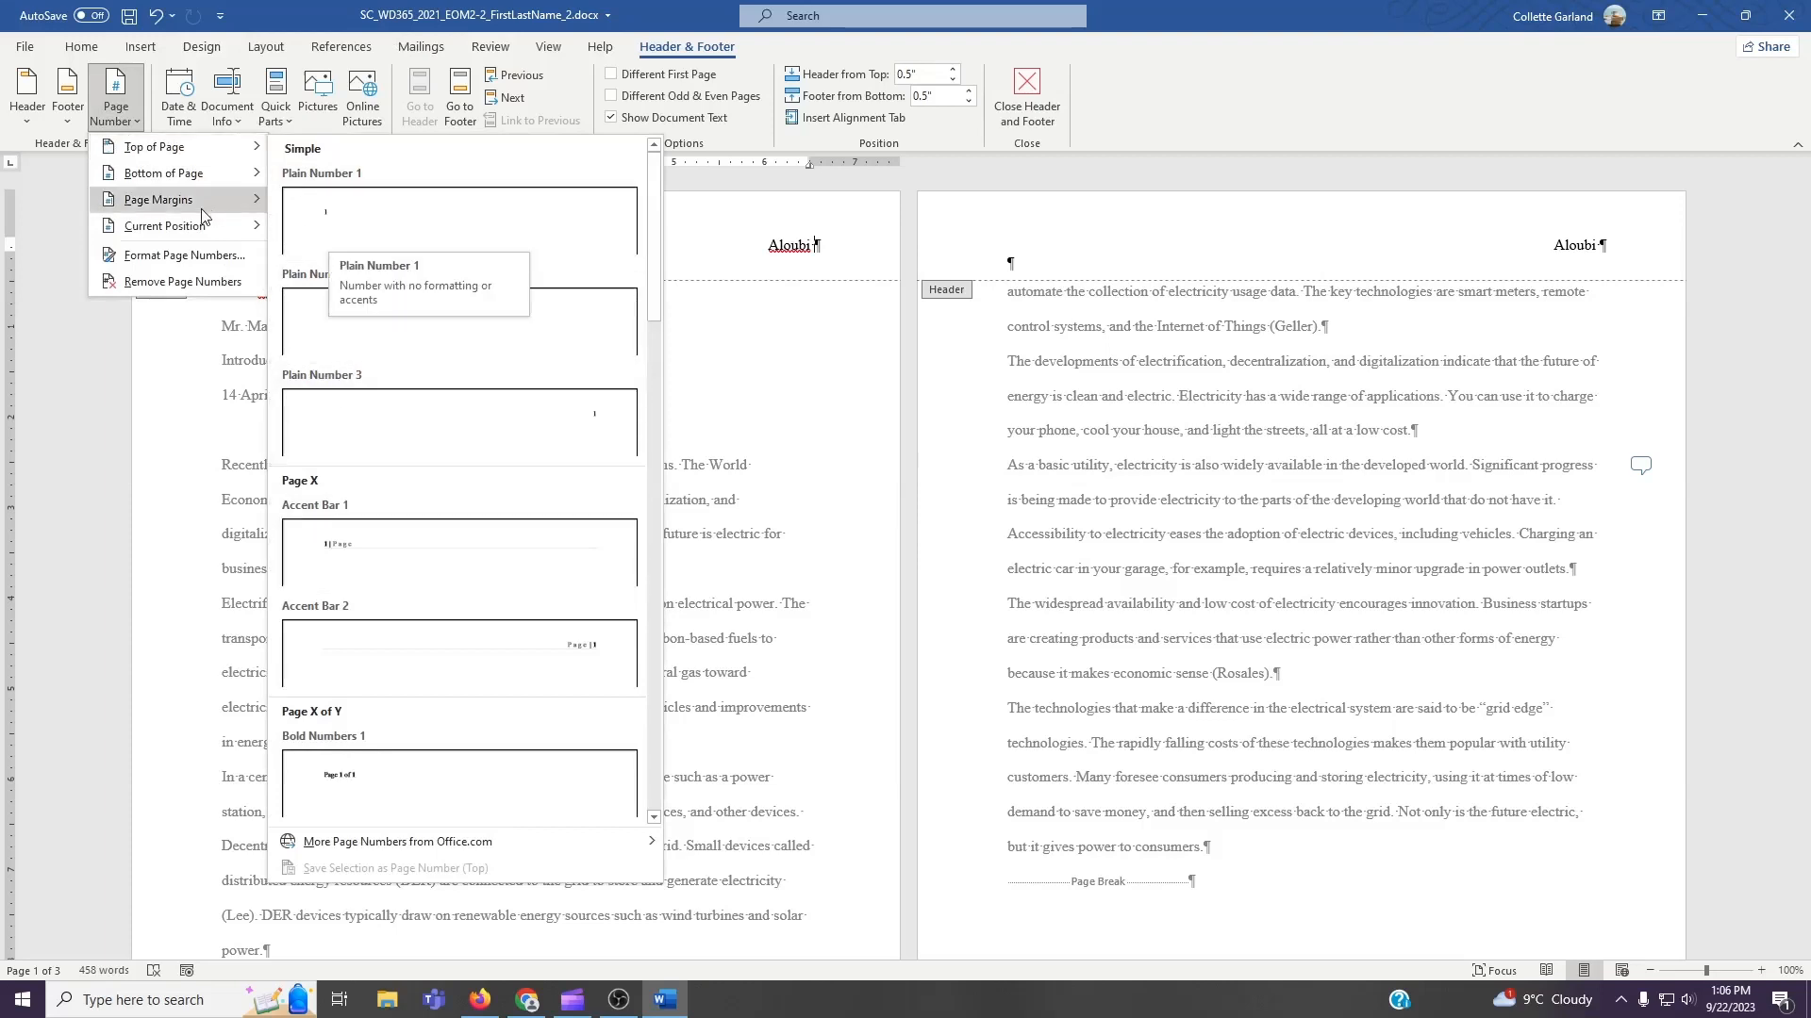
pyautogui.moveTo(195, 234)
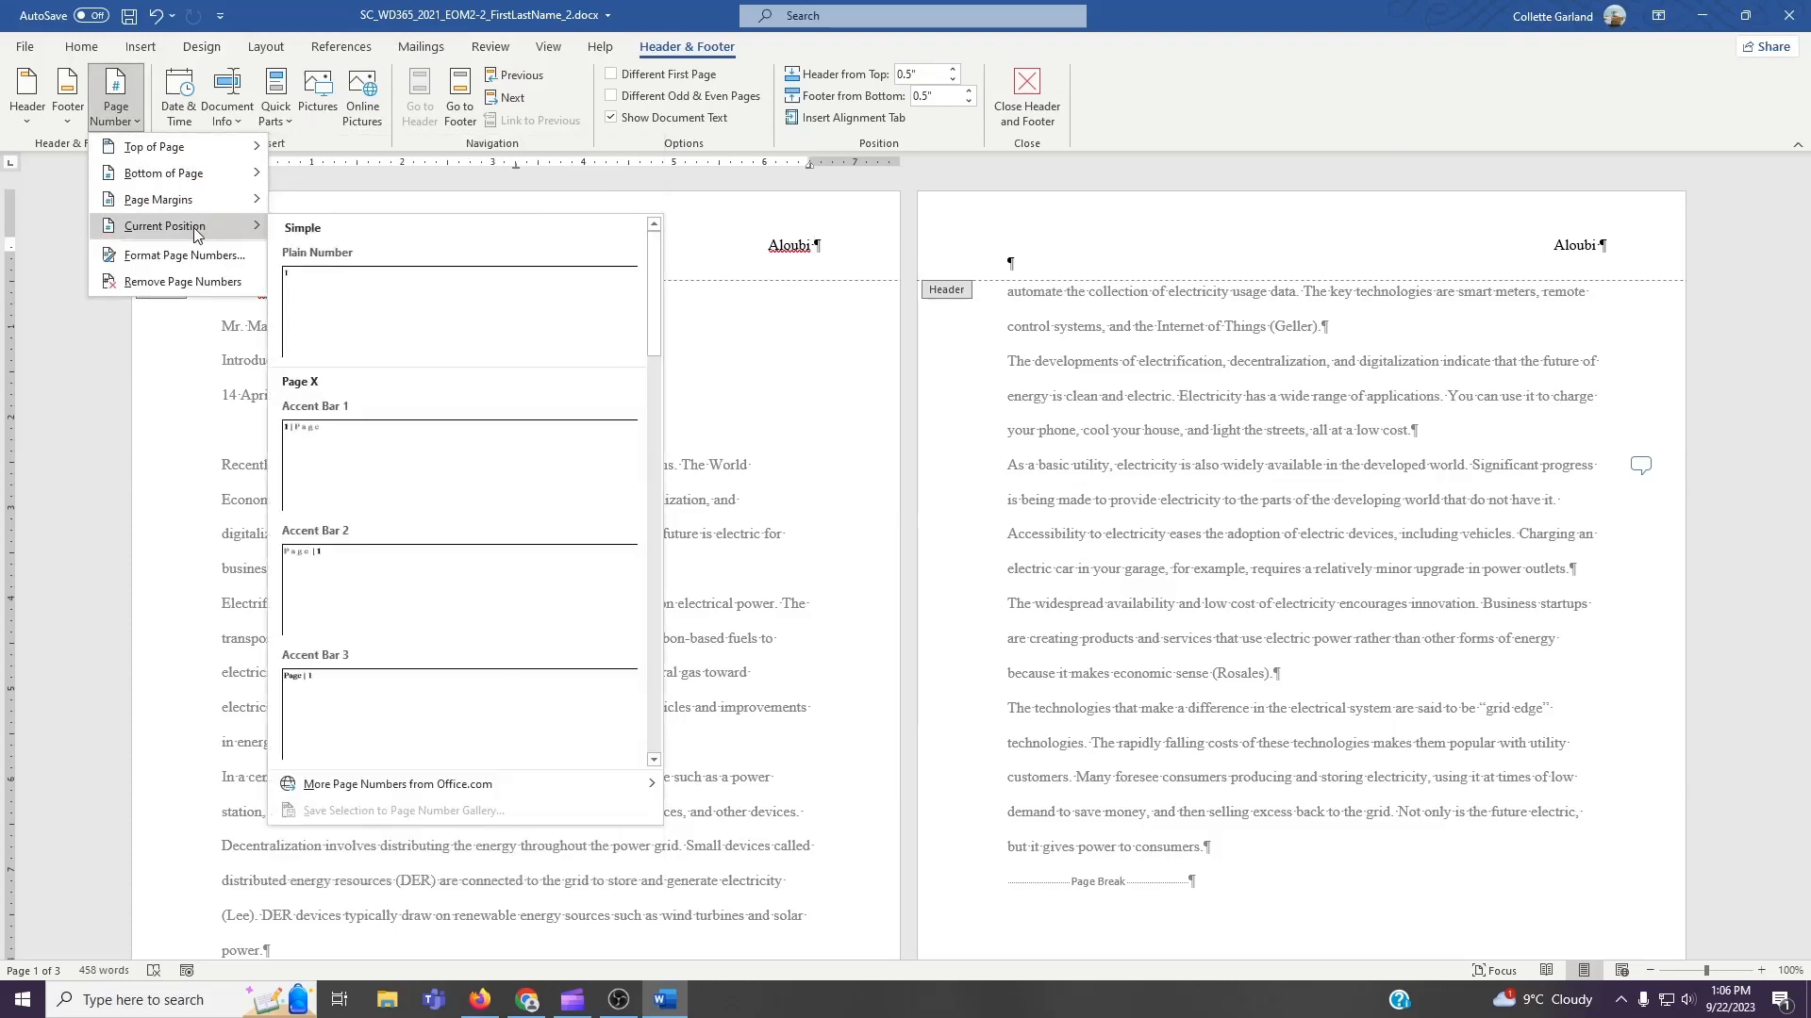
pyautogui.click(340, 299)
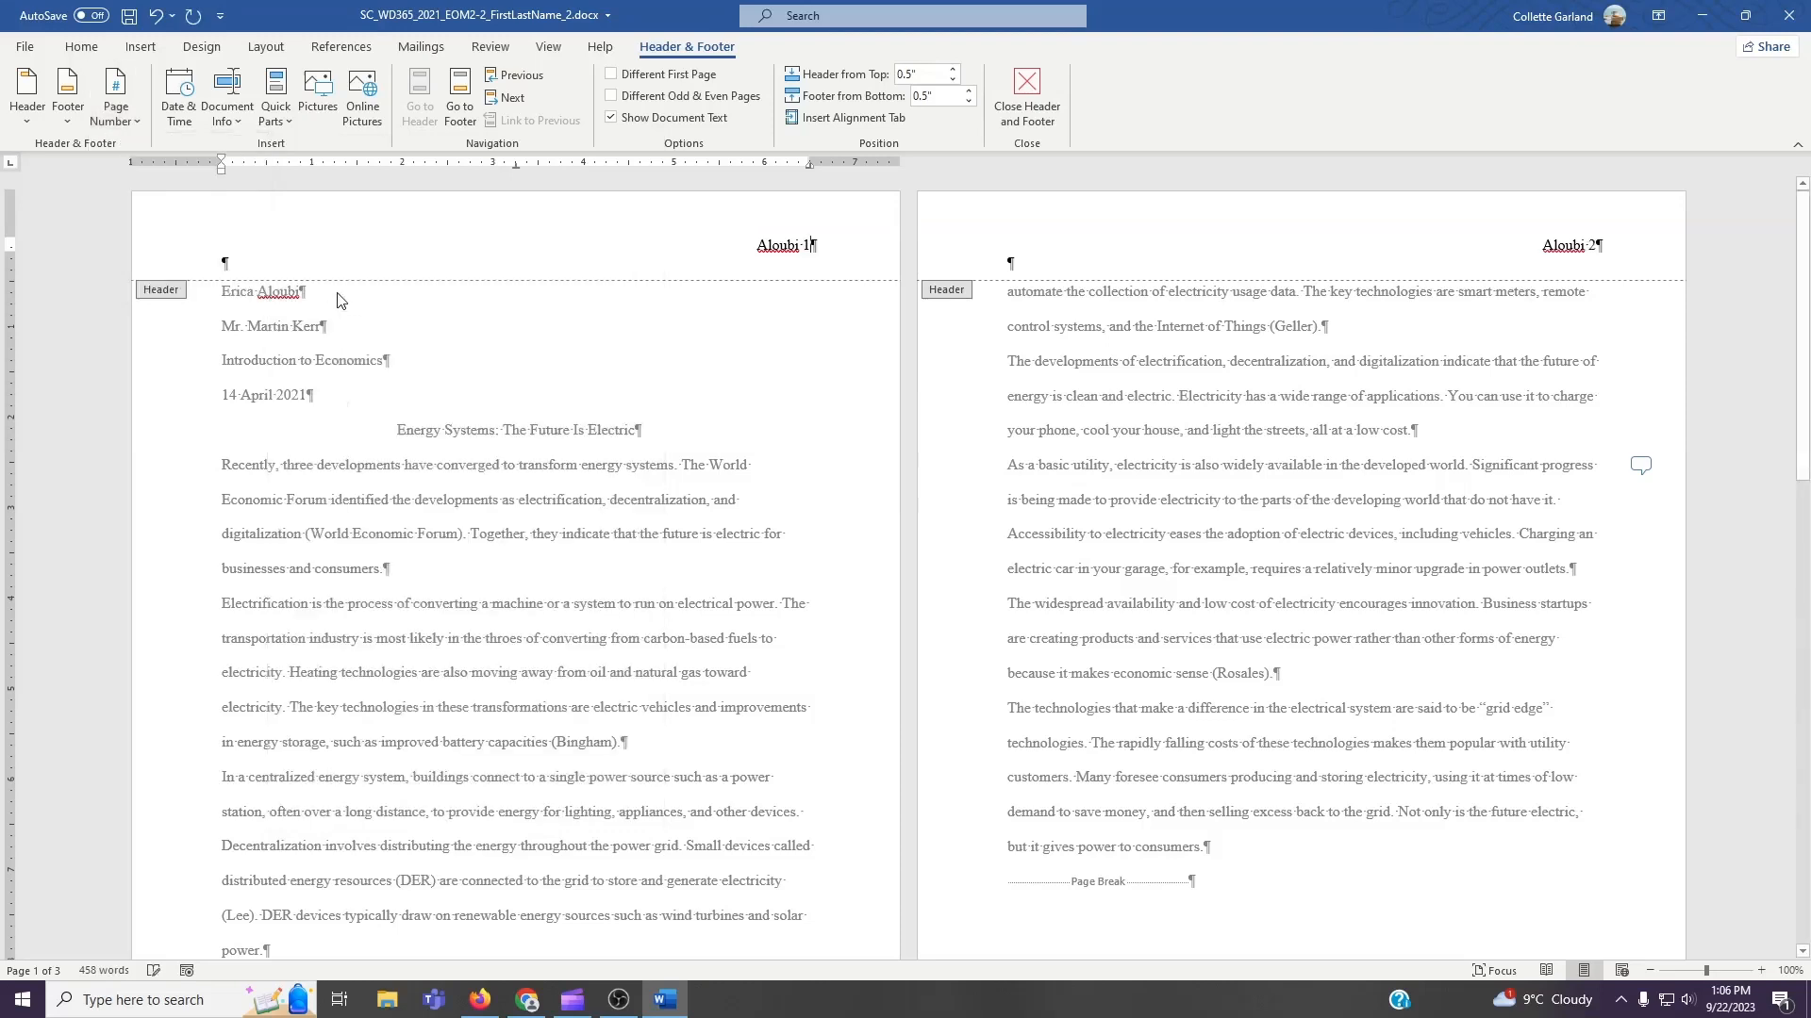
pyautogui.click(1027, 111)
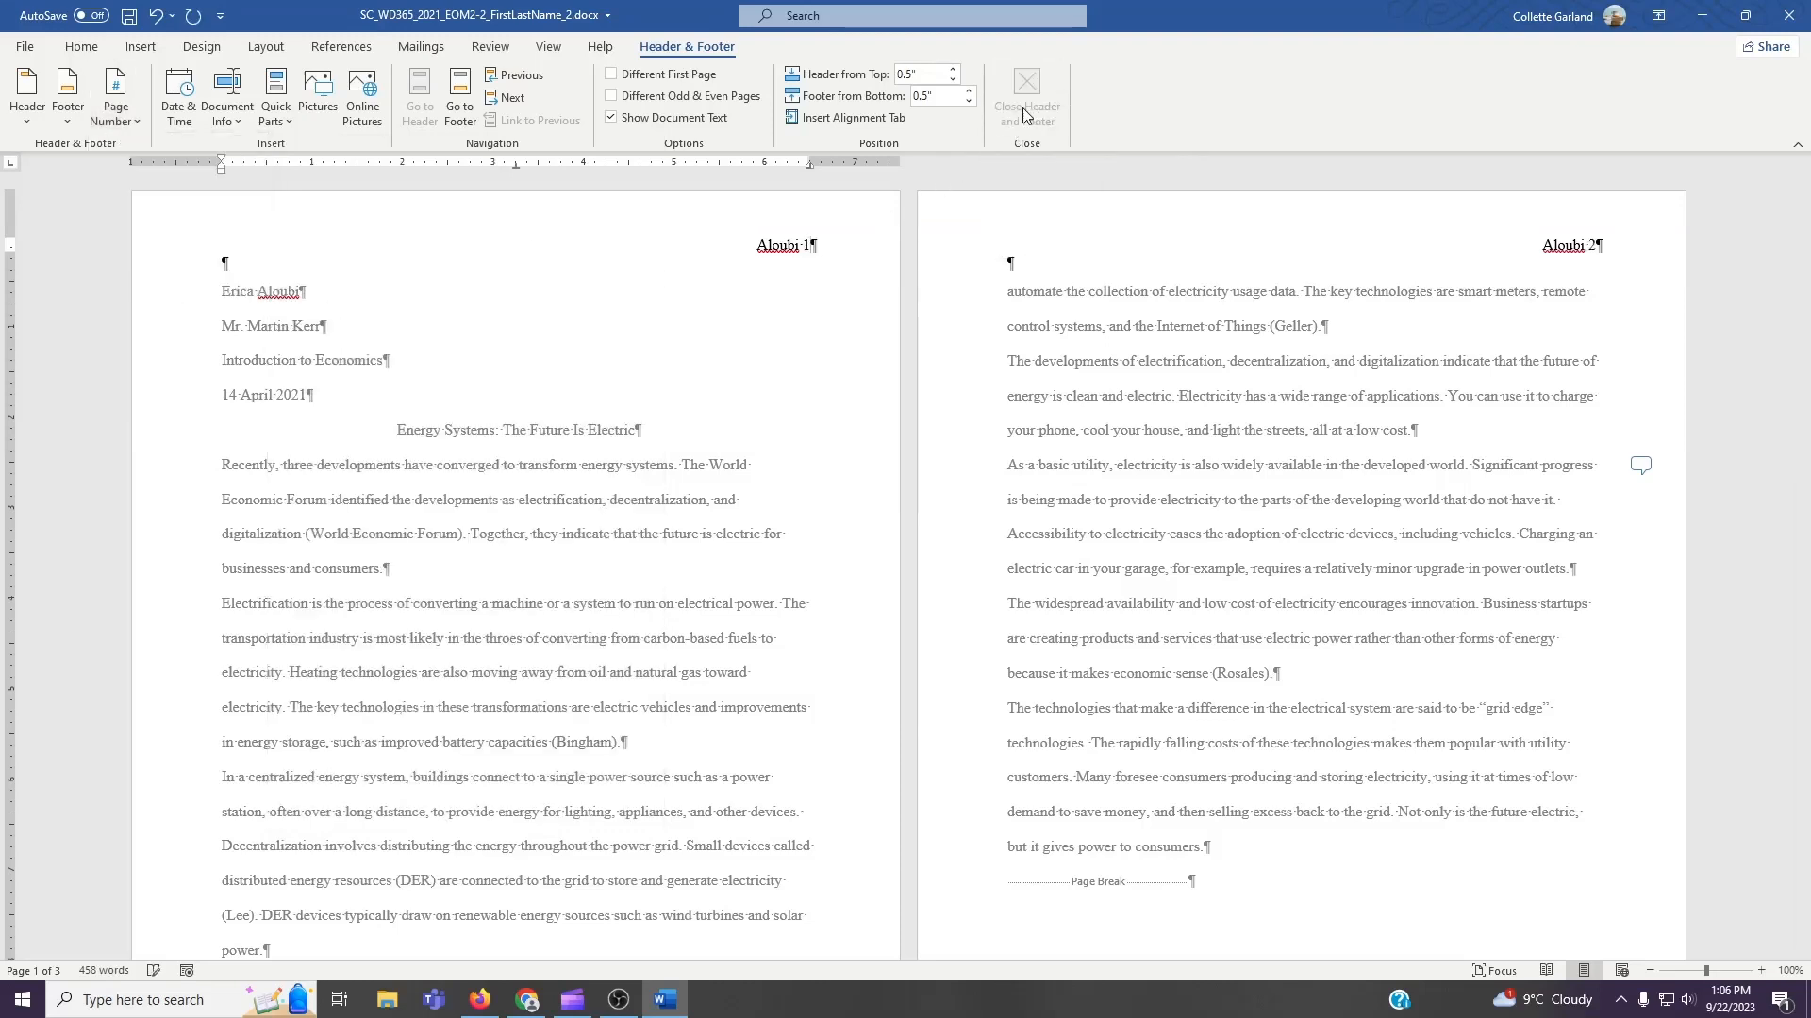
pyautogui.doubleClick(760, 251)
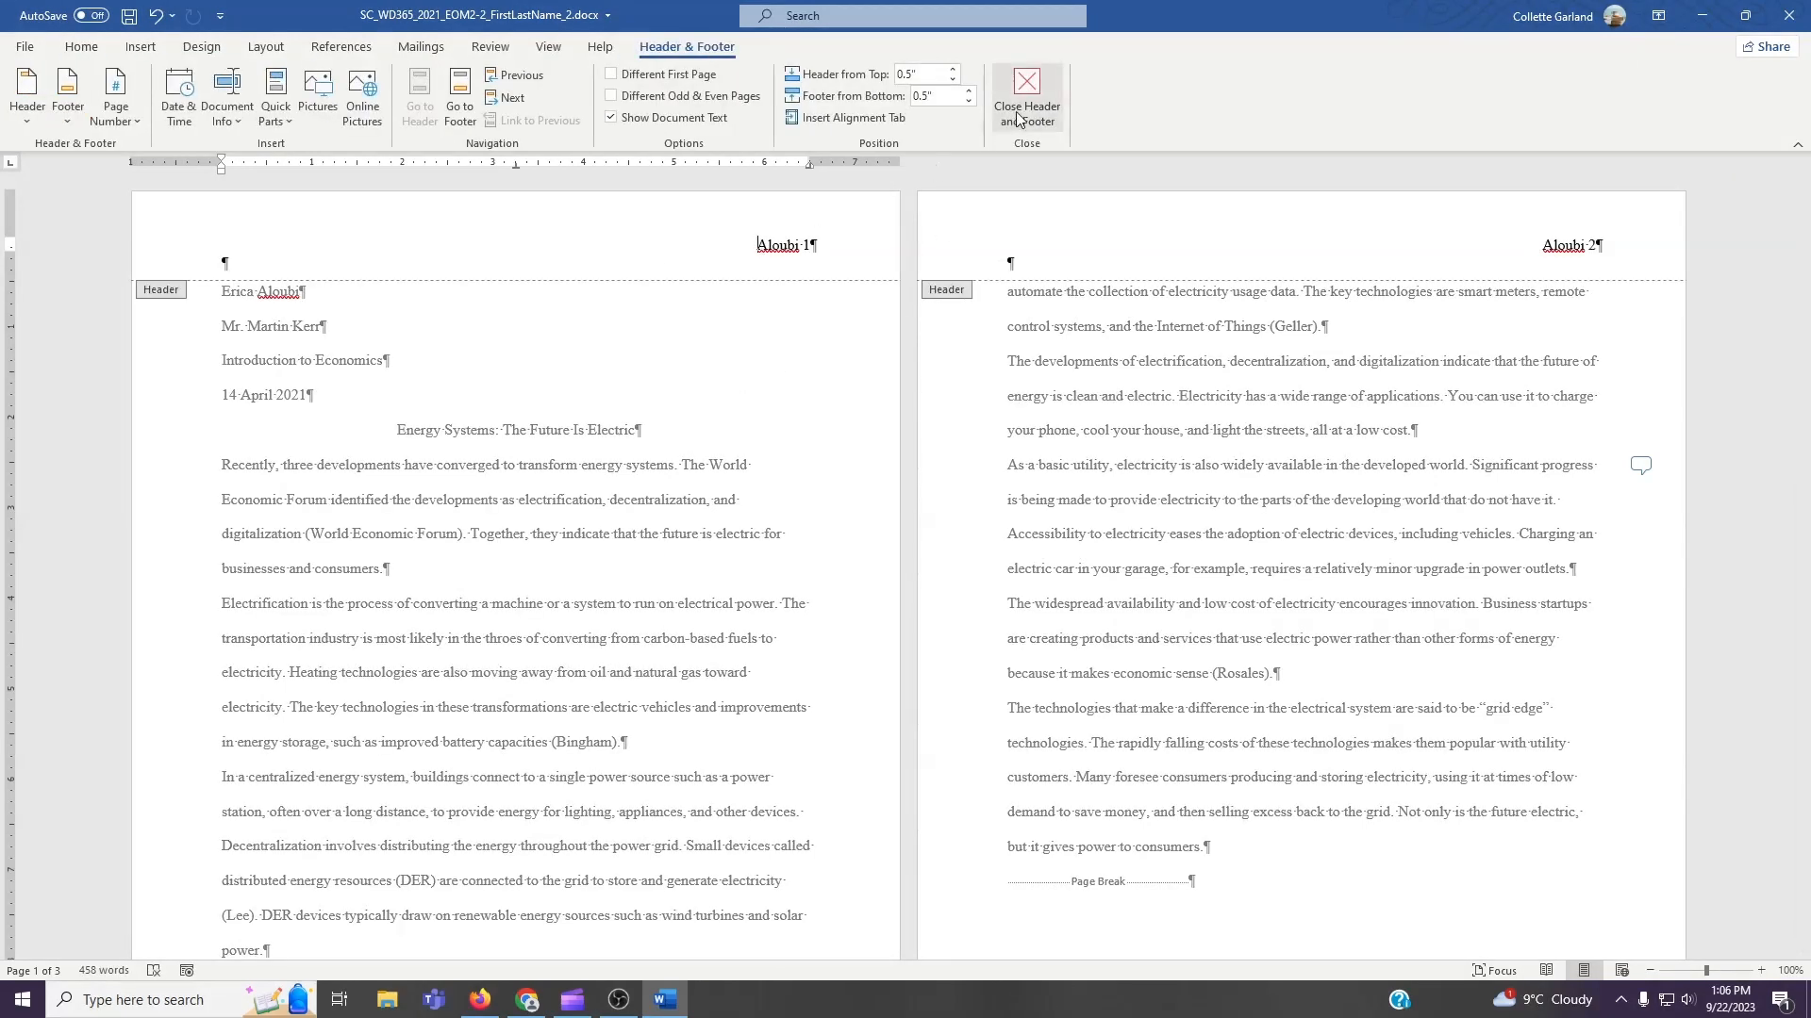
pyautogui.doubleClick(545, 490)
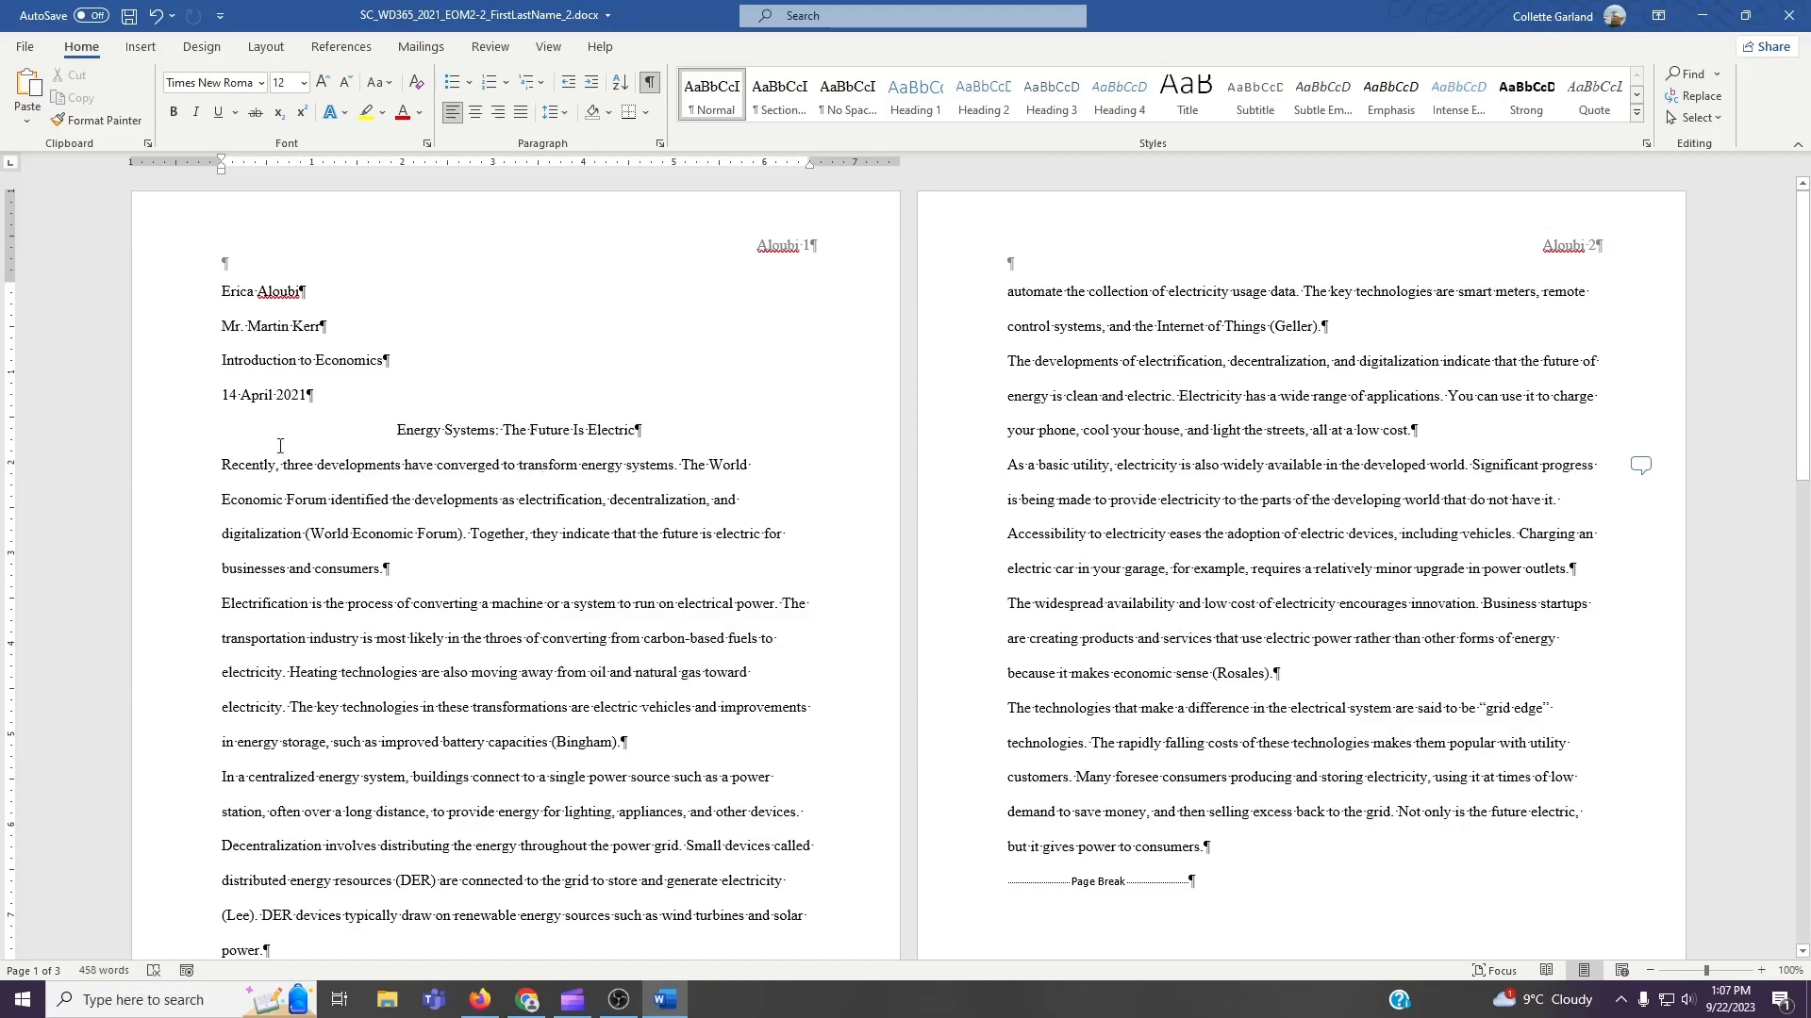
# Apply a 0.5" first-line indent to all body paragraphs, from below the title to just before the page break.
pyautogui.moveTo(223, 464); pyautogui.dragTo(1226, 860)
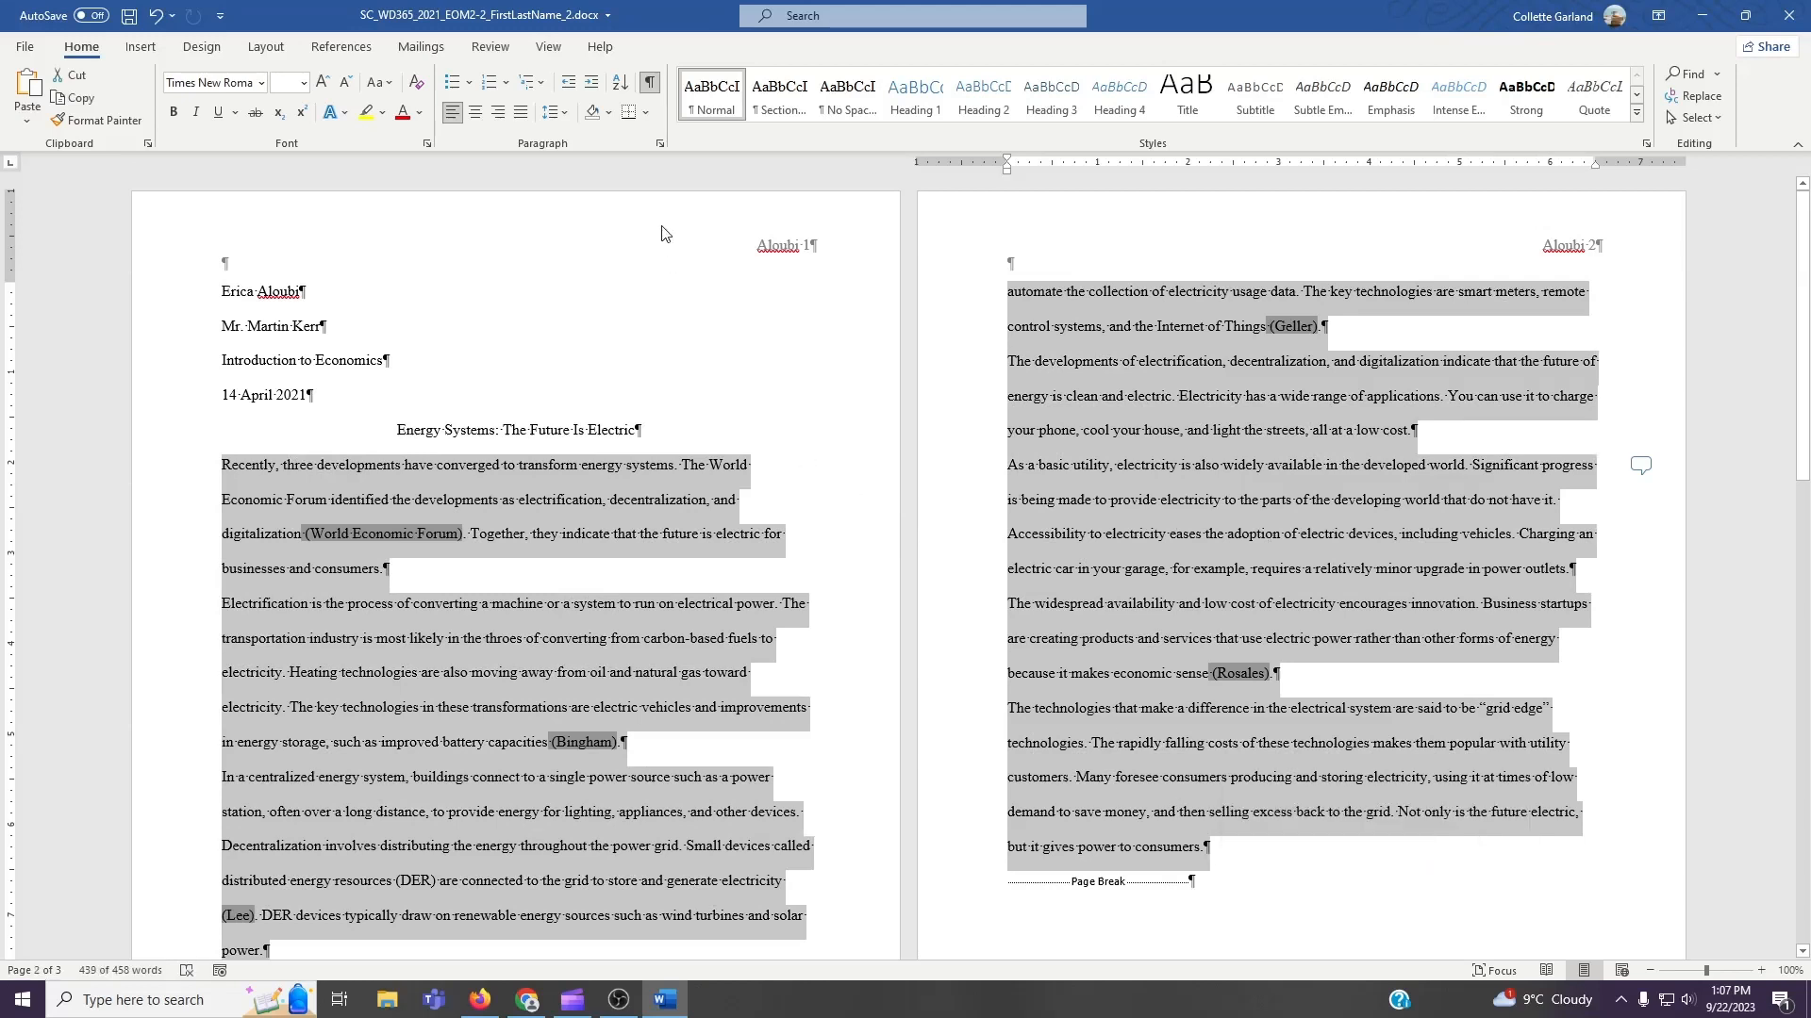
pyautogui.click(659, 144)
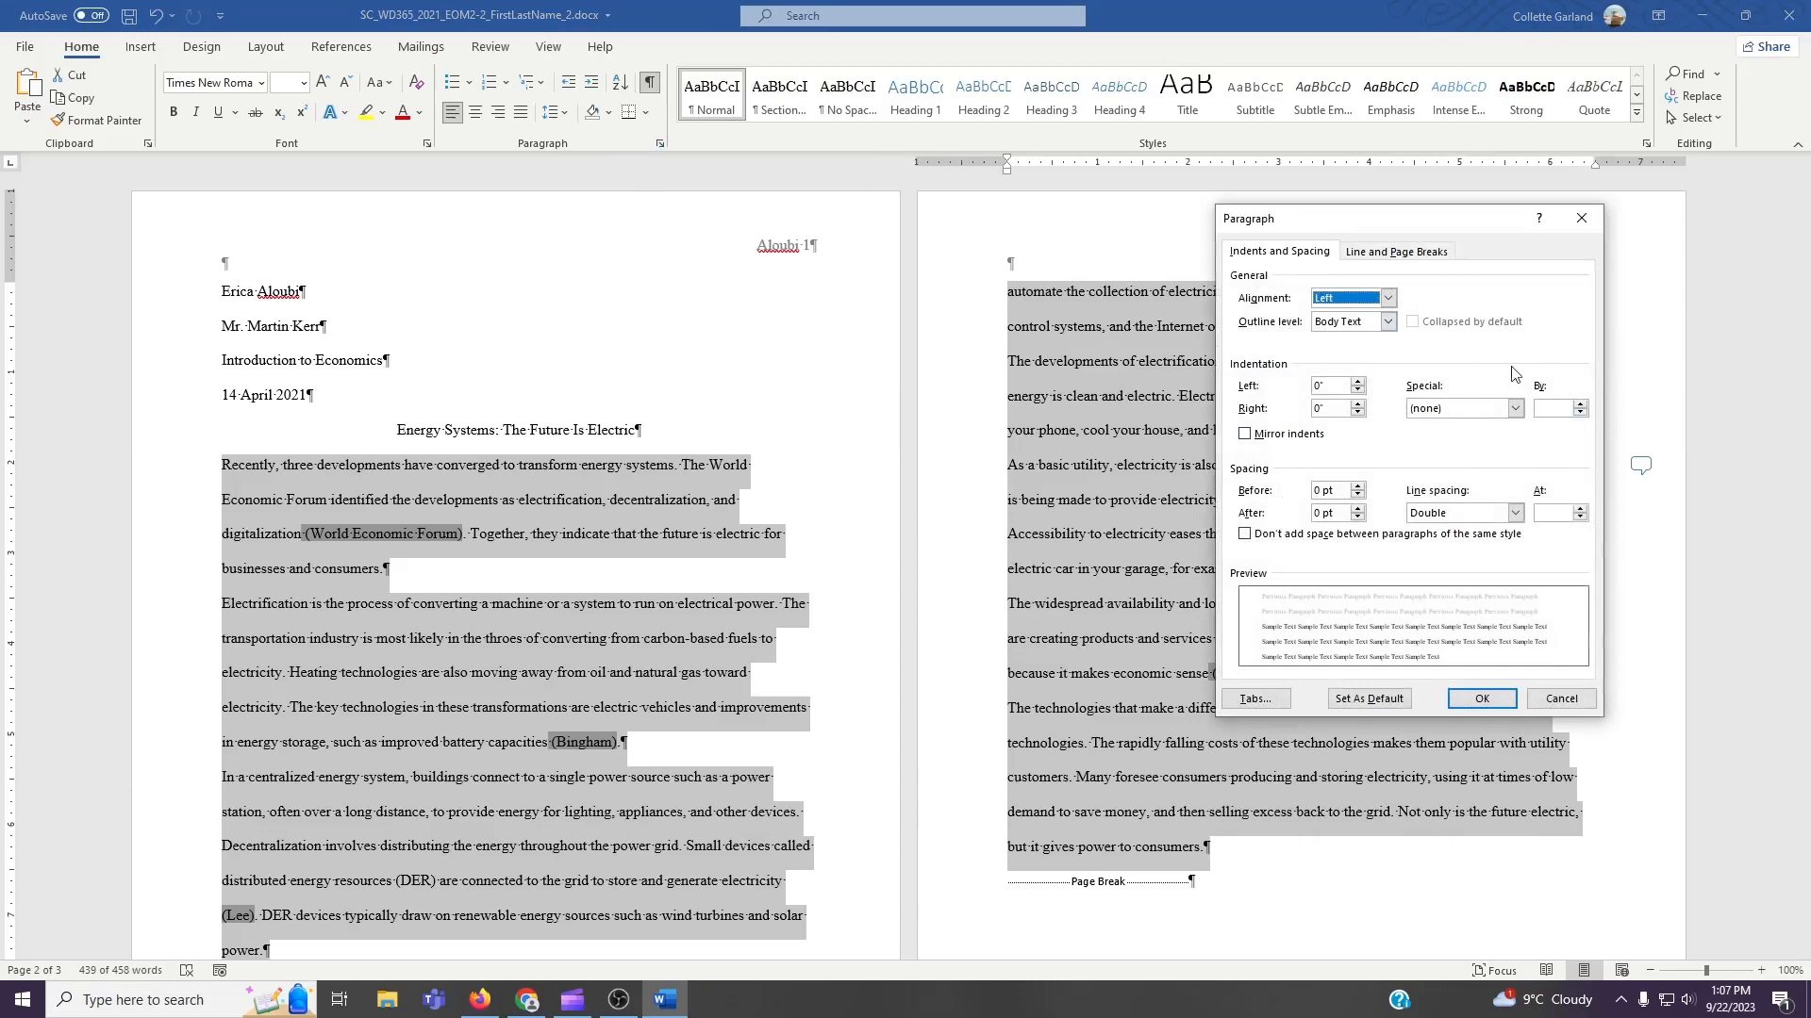
pyautogui.click(1515, 410)
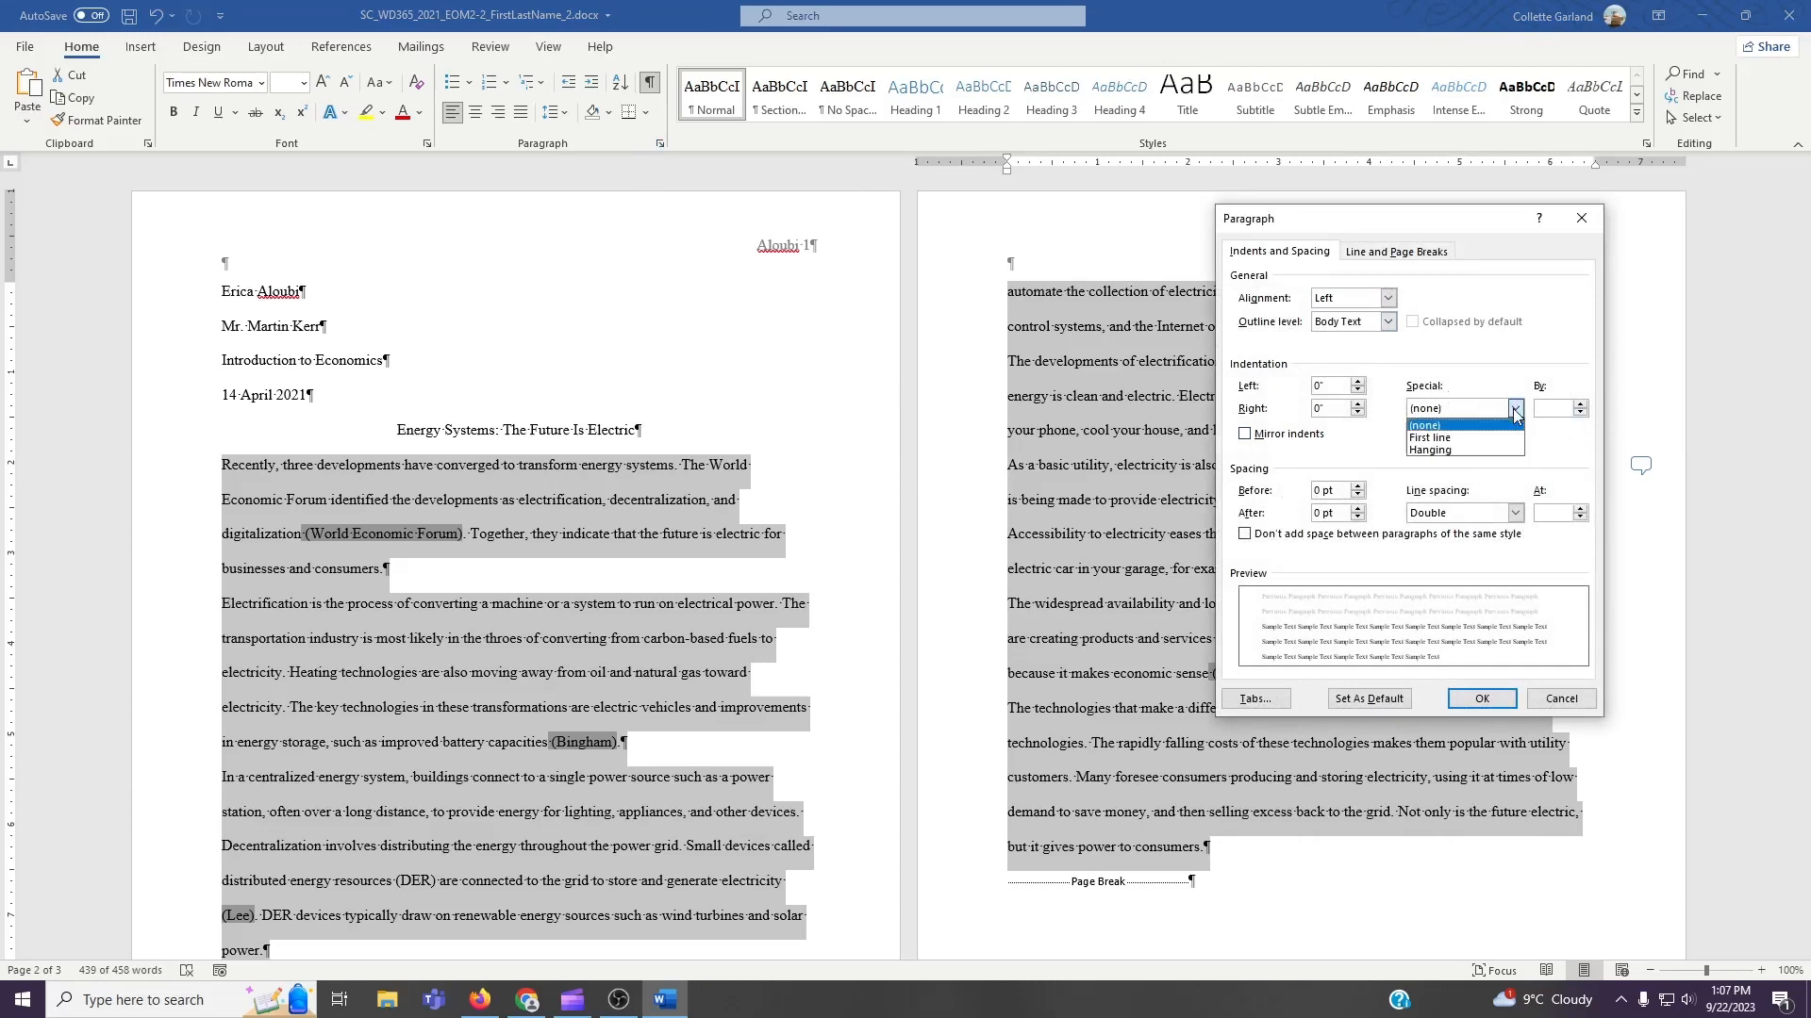
pyautogui.click(1476, 438)
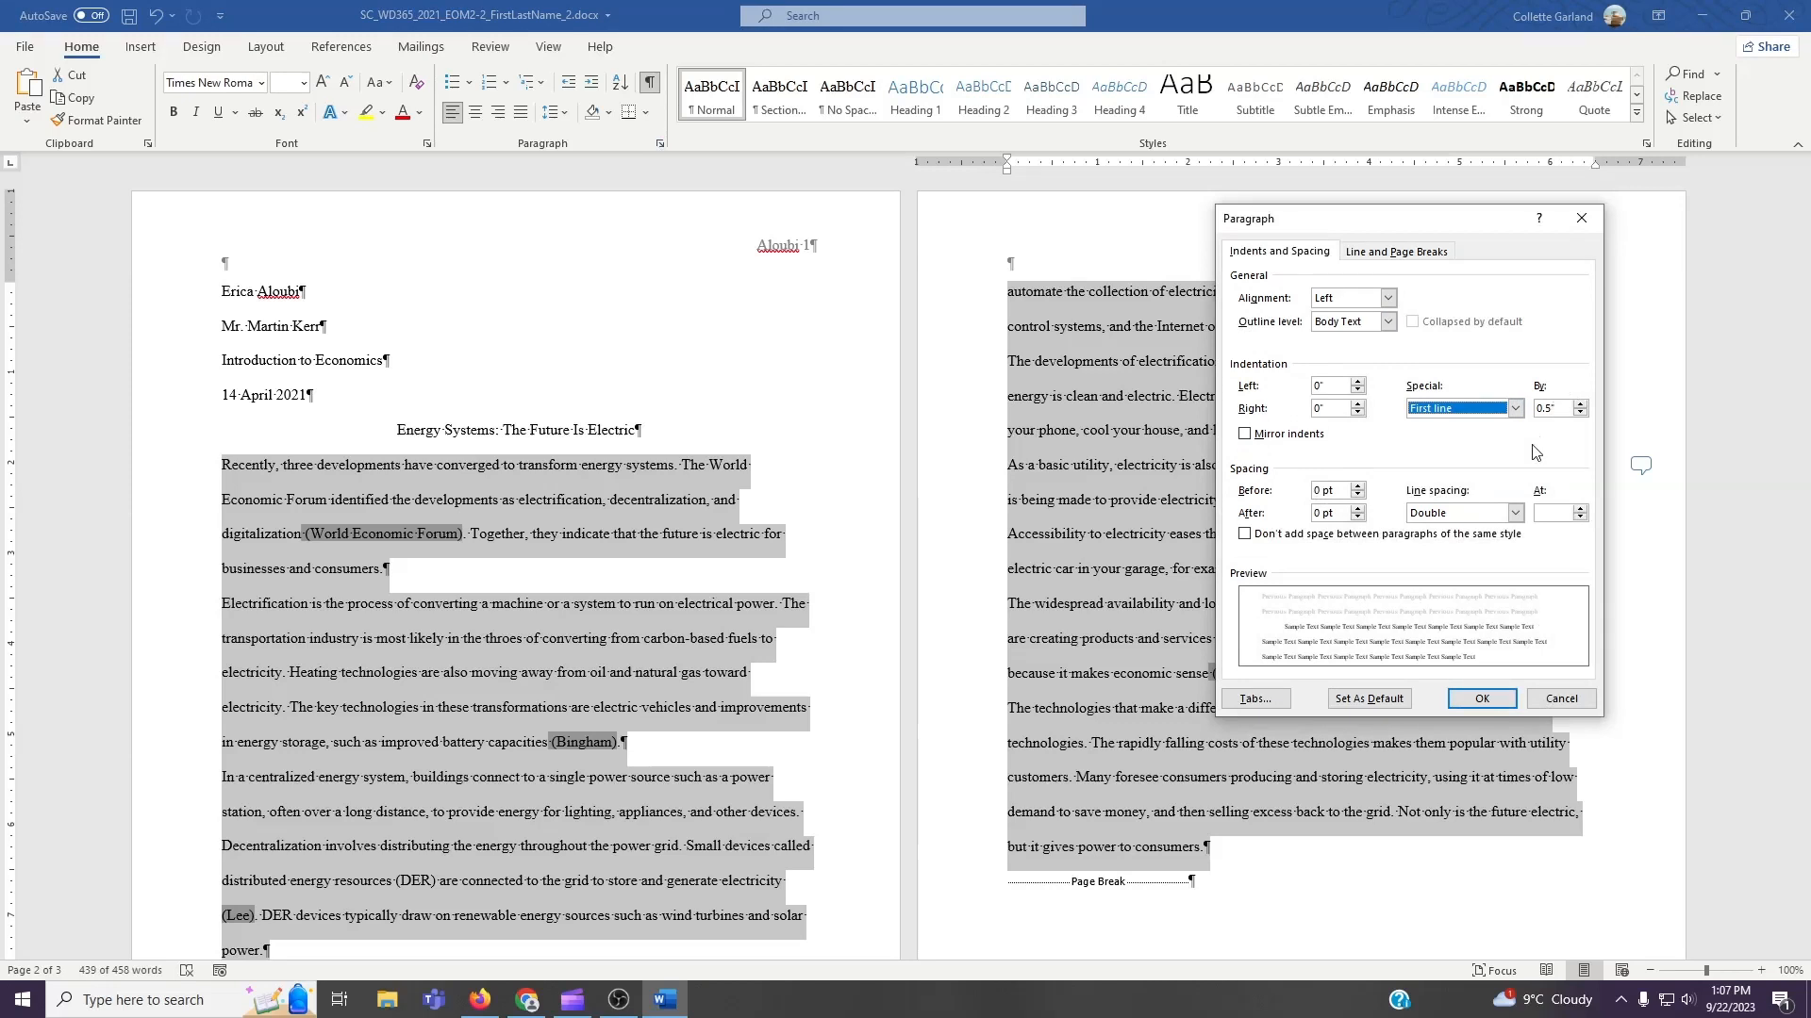
pyautogui.click(1481, 700)
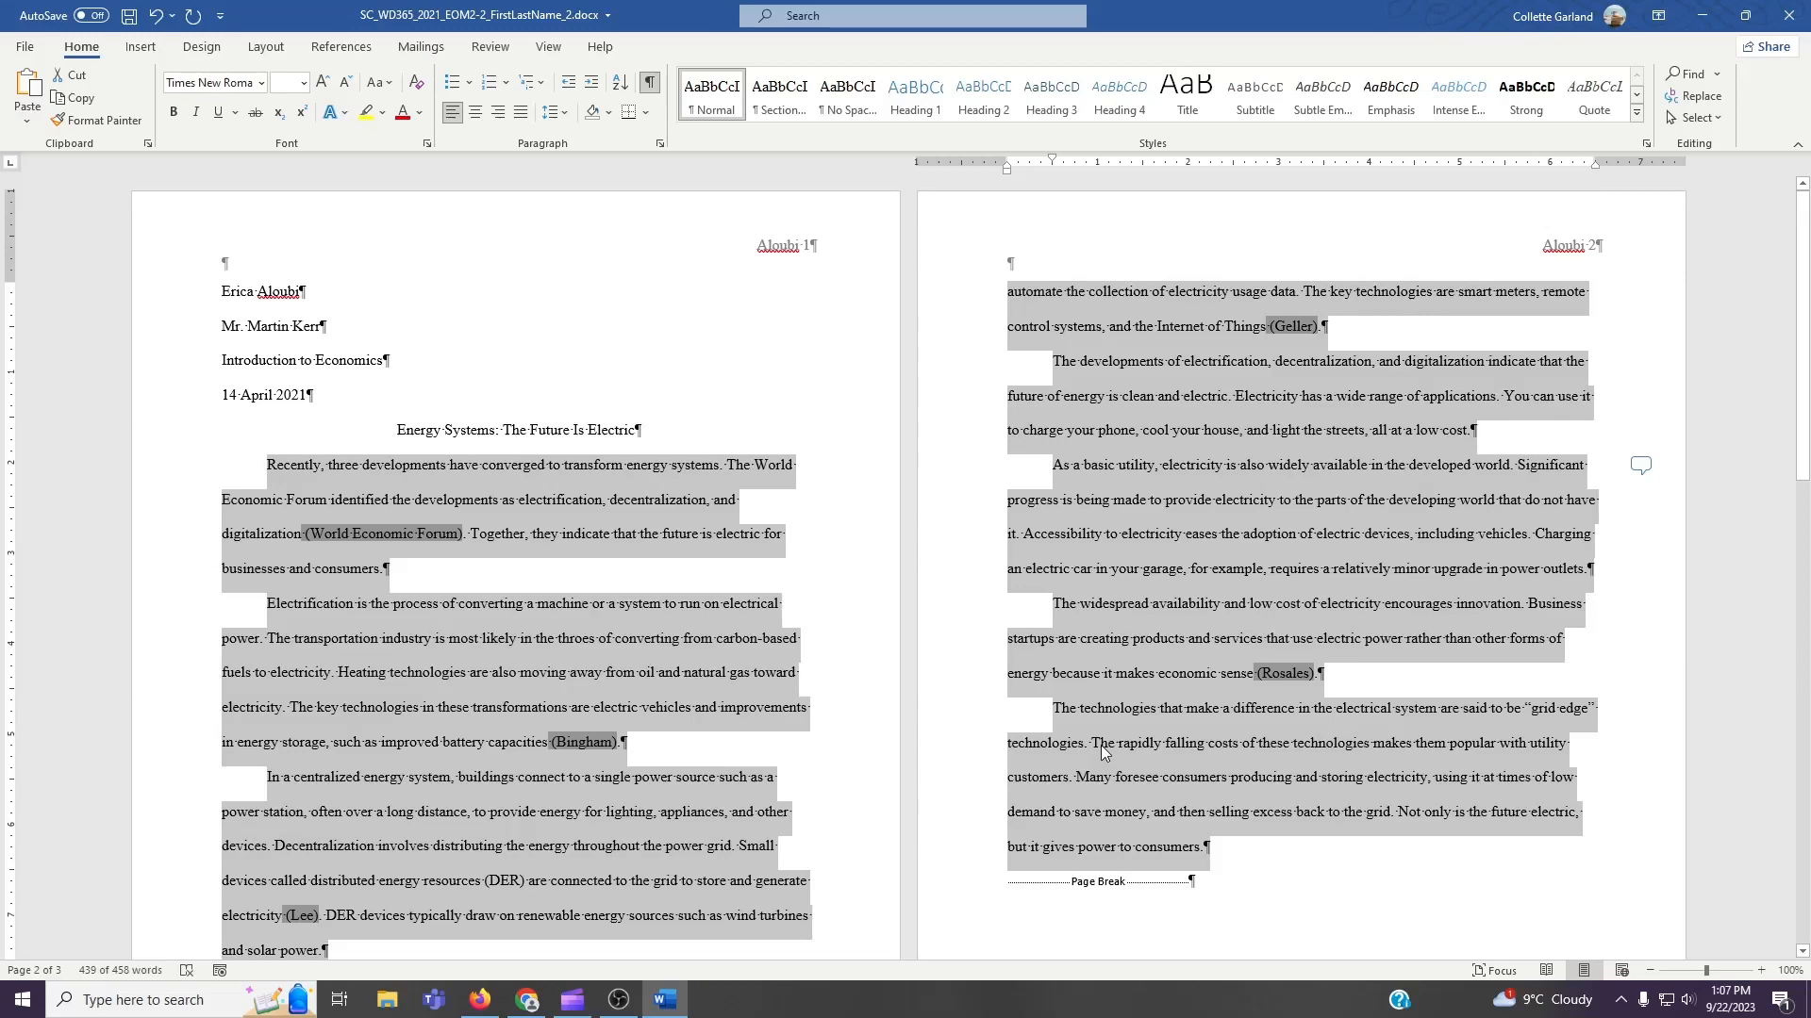
pyautogui.click(292, 634)
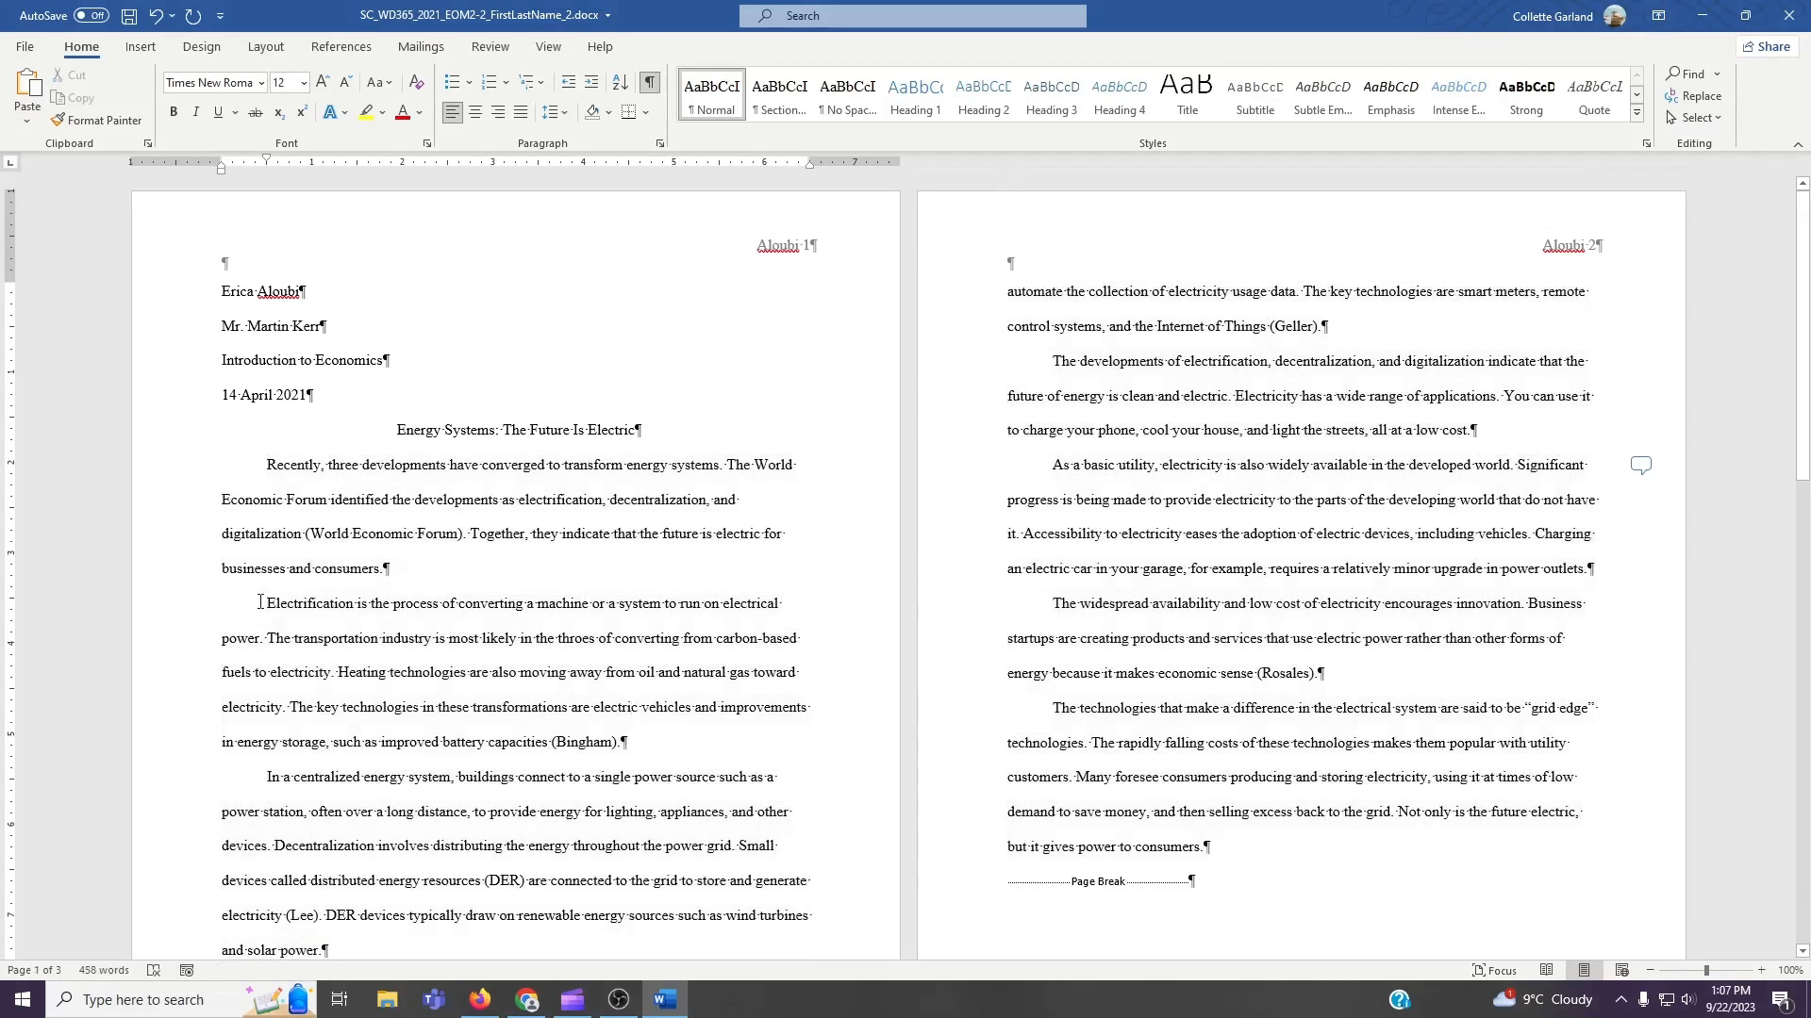
# Insert a footnote after "run on electrical power." in the second body paragraph, reading "It can also mean providing electricity to a state or region.".
pyautogui.moveTo(263, 602); pyautogui.dragTo(609, 593)
pyautogui.click(262, 642)
pyautogui.click(330, 52)
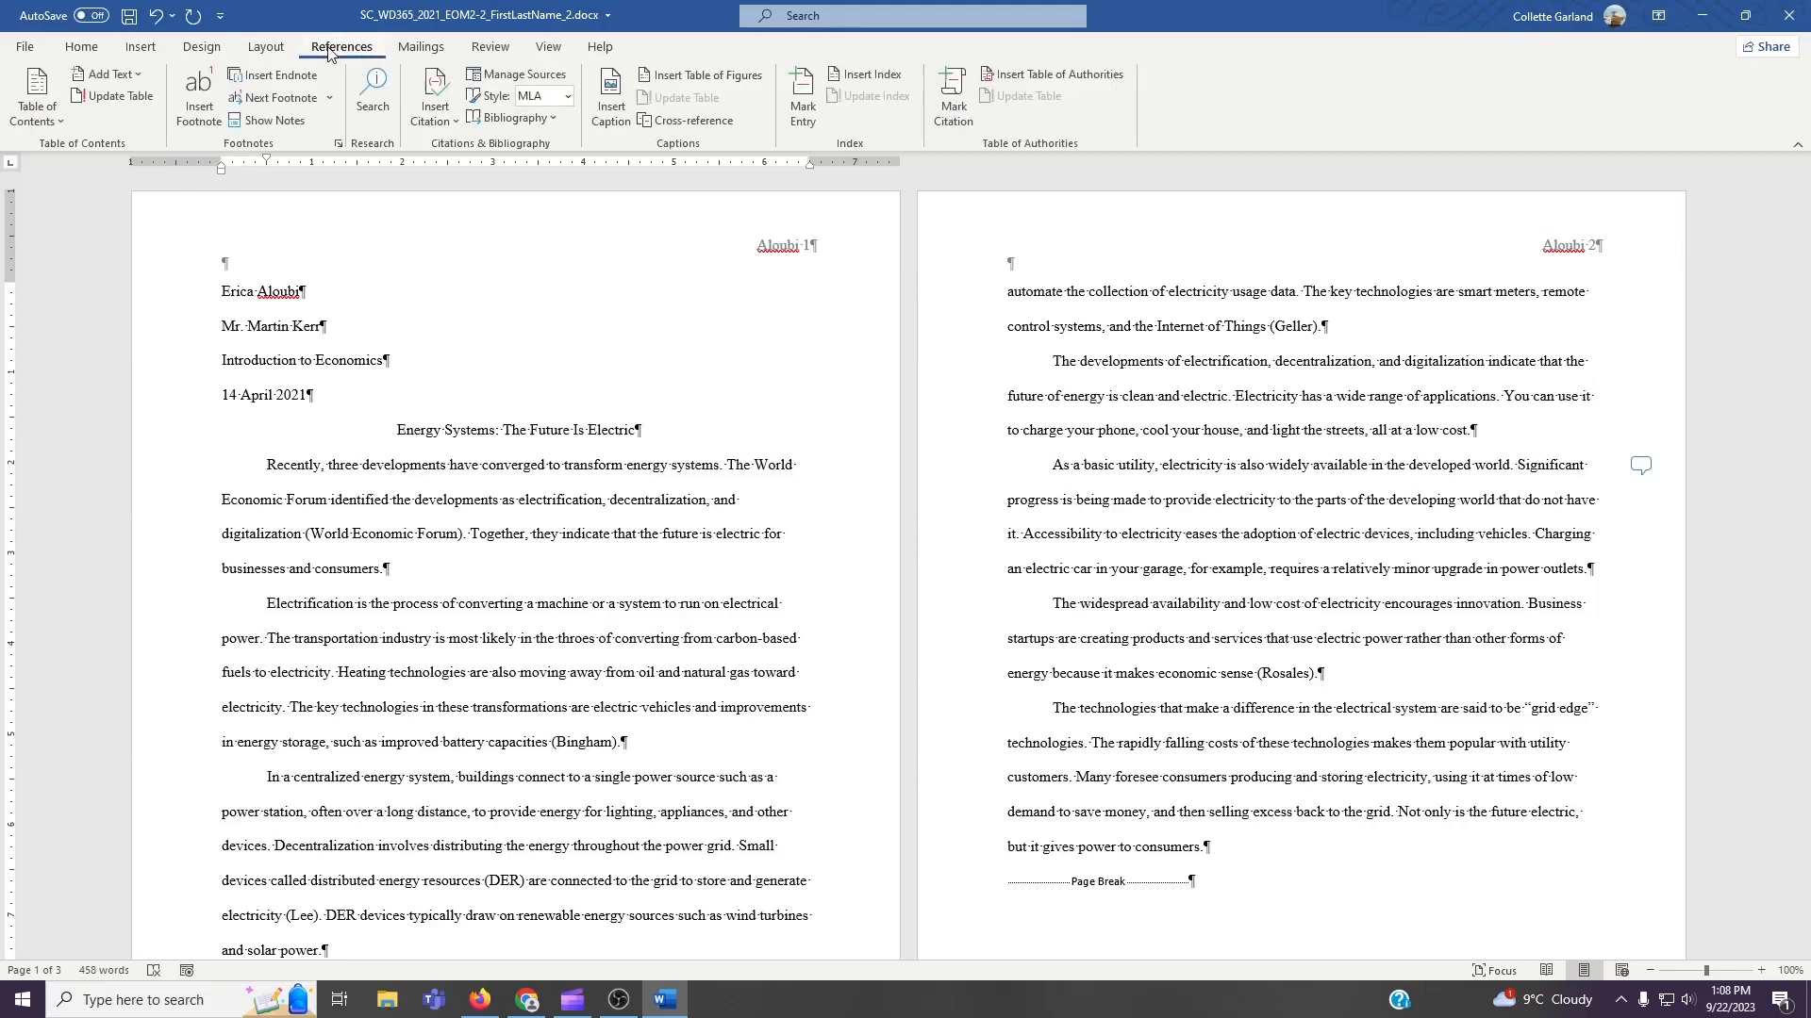
pyautogui.click(206, 123)
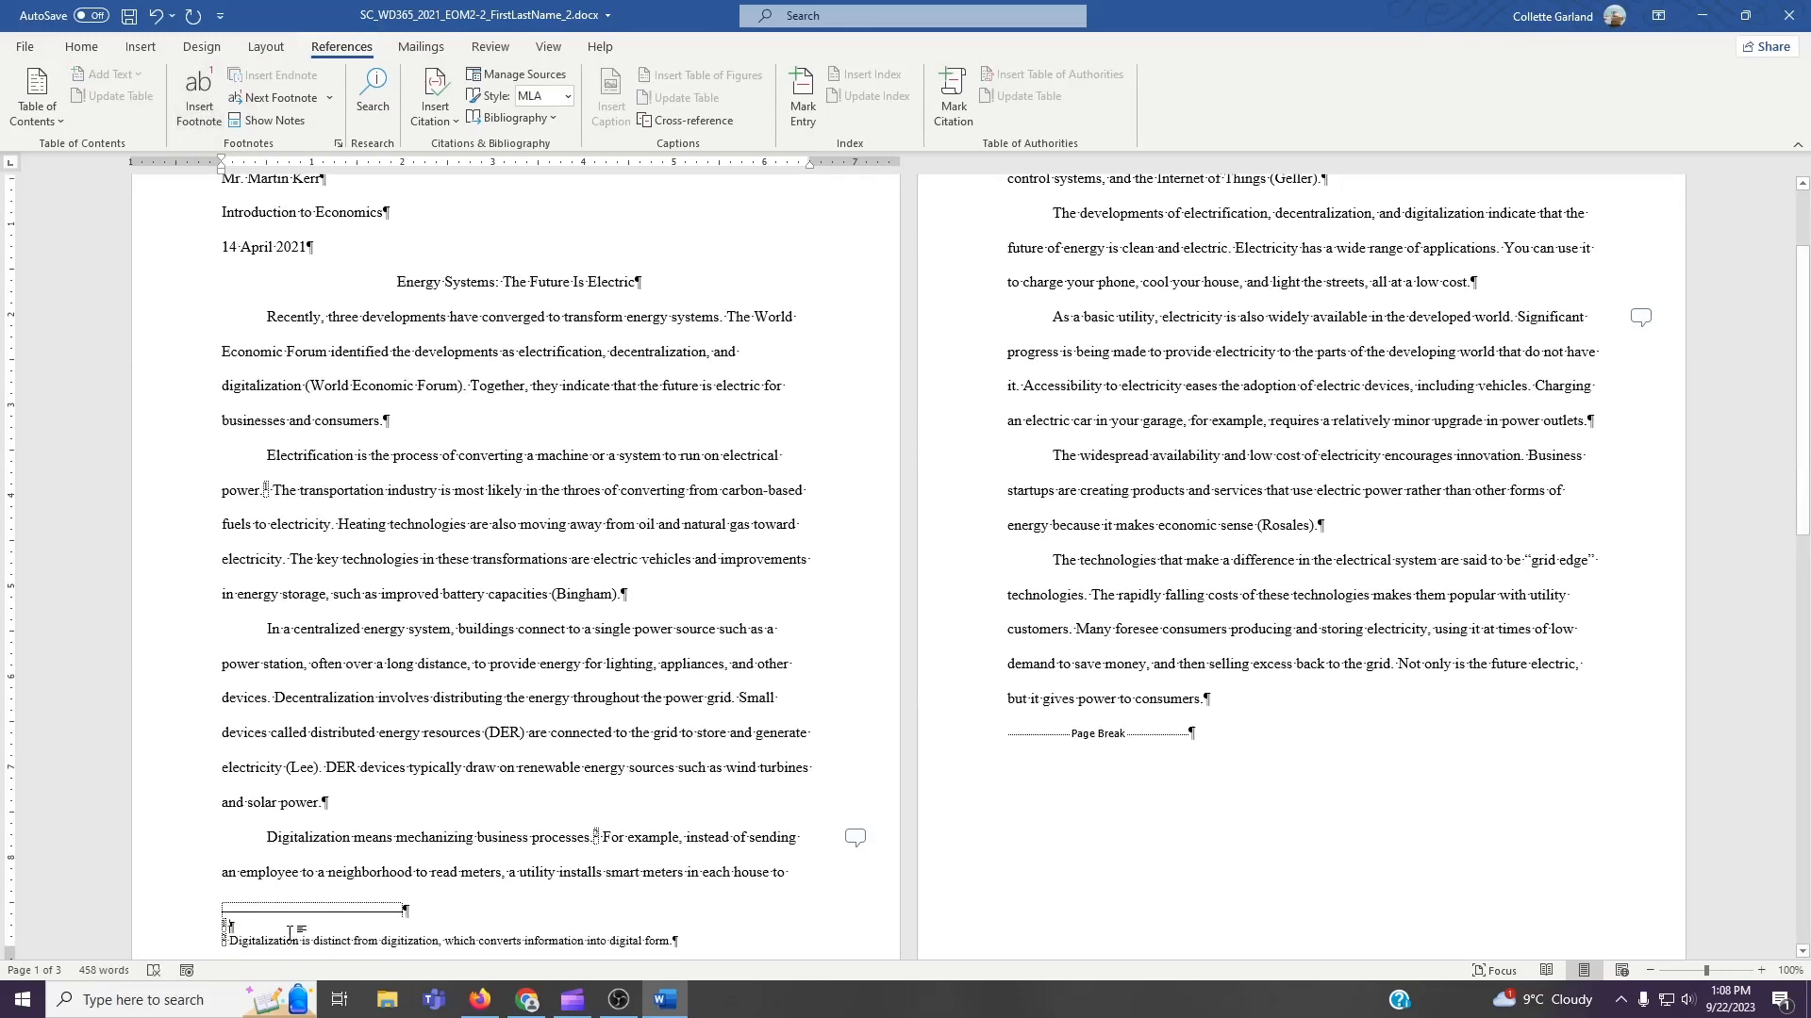
pyautogui.write('It can also mean p')
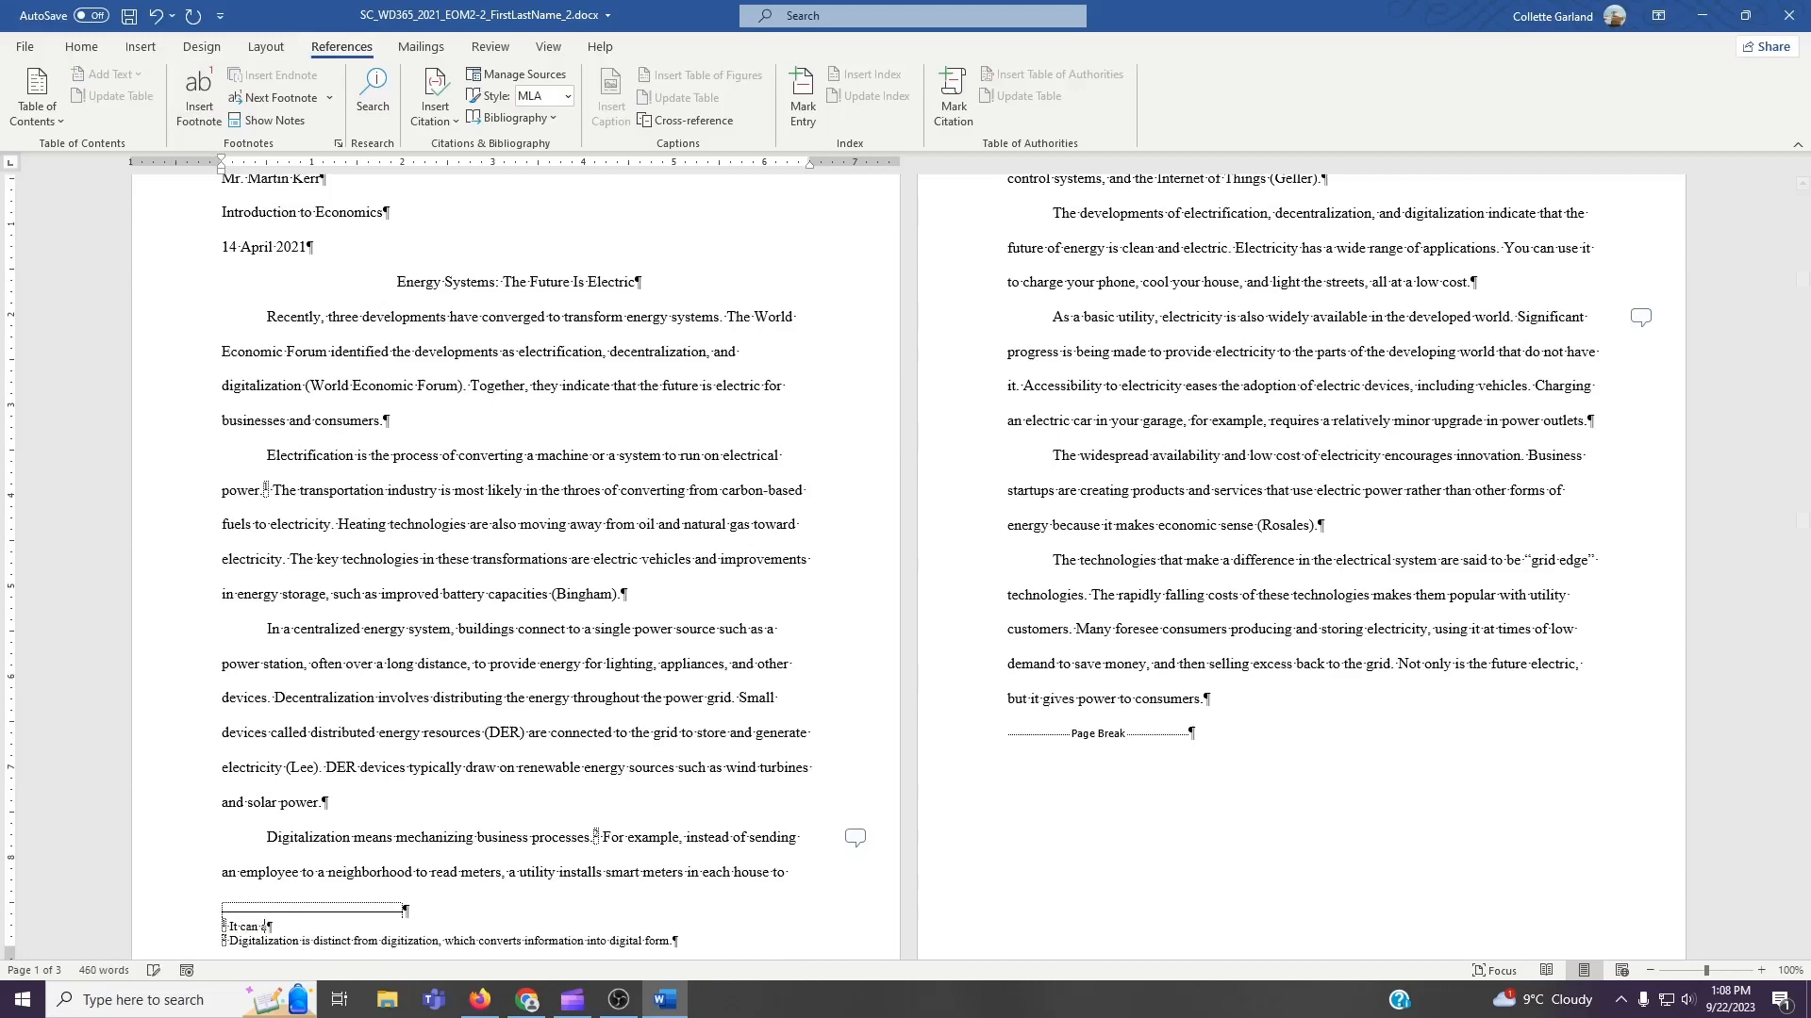
pyautogui.write('roviding electricity to a state or region.')
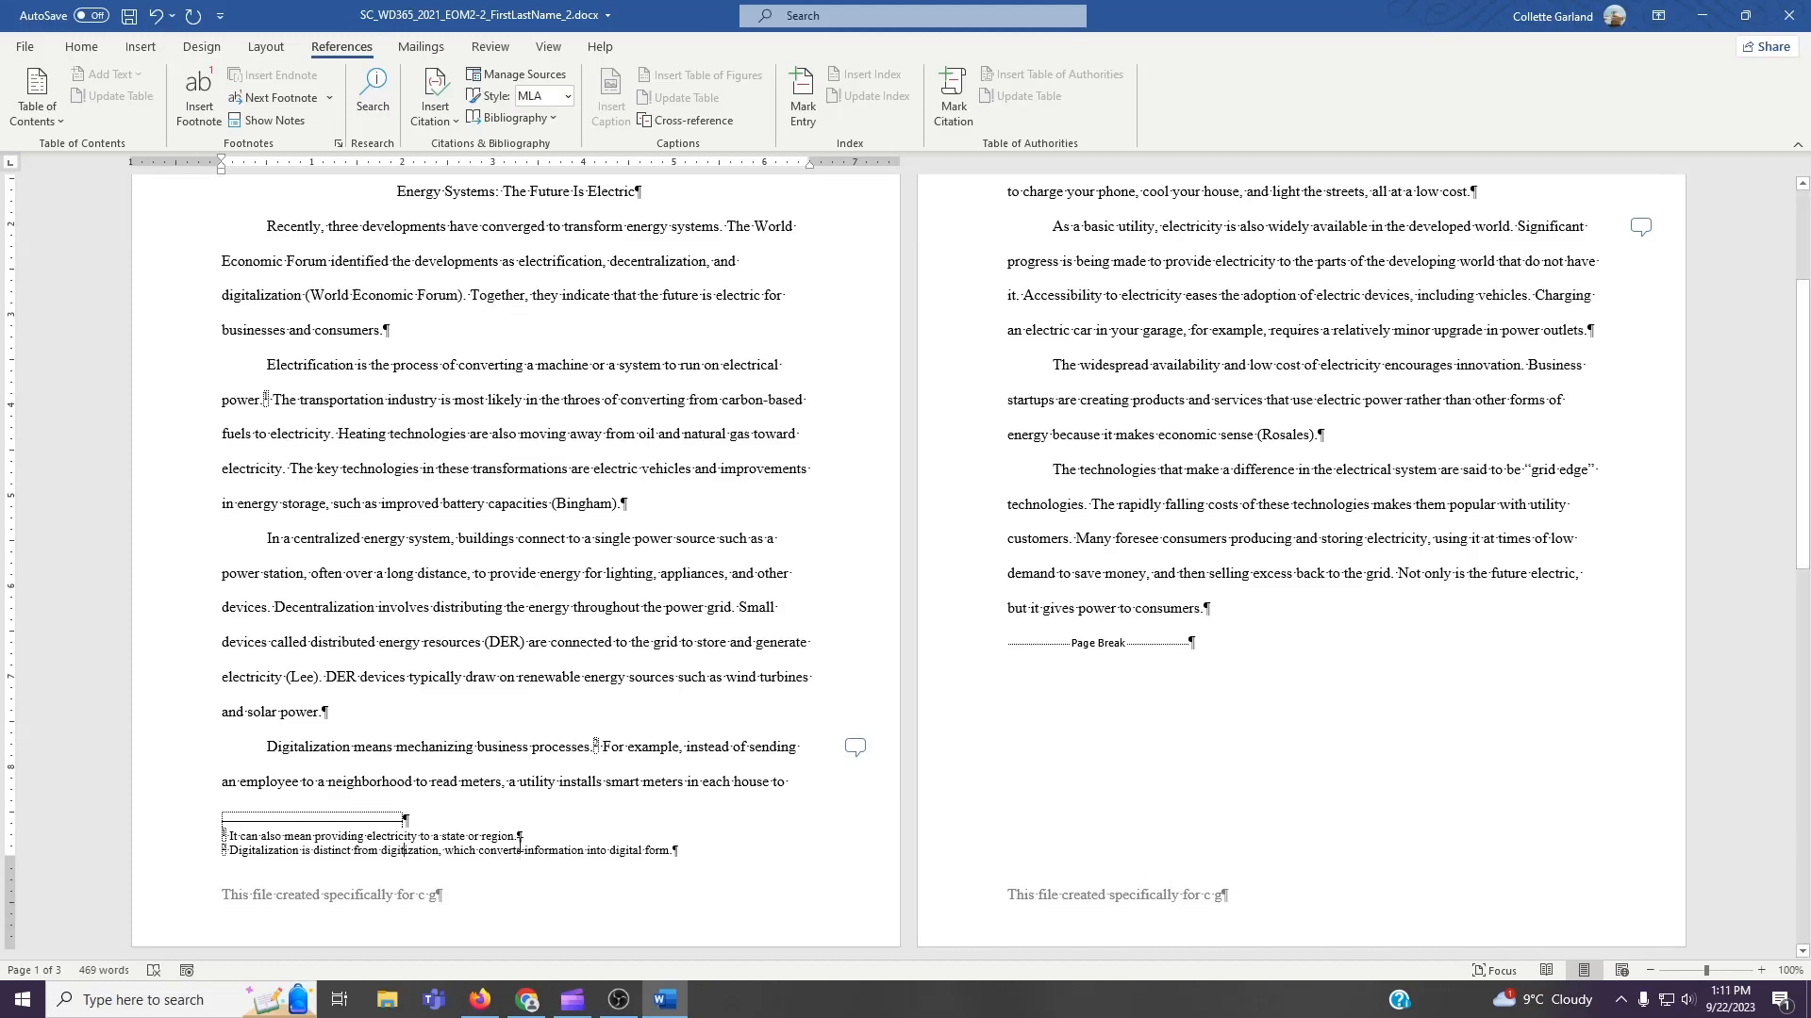
# Modify the Footnote Text style to use 12-point font size and double line spacing.
pyautogui.rightClick(519, 846)
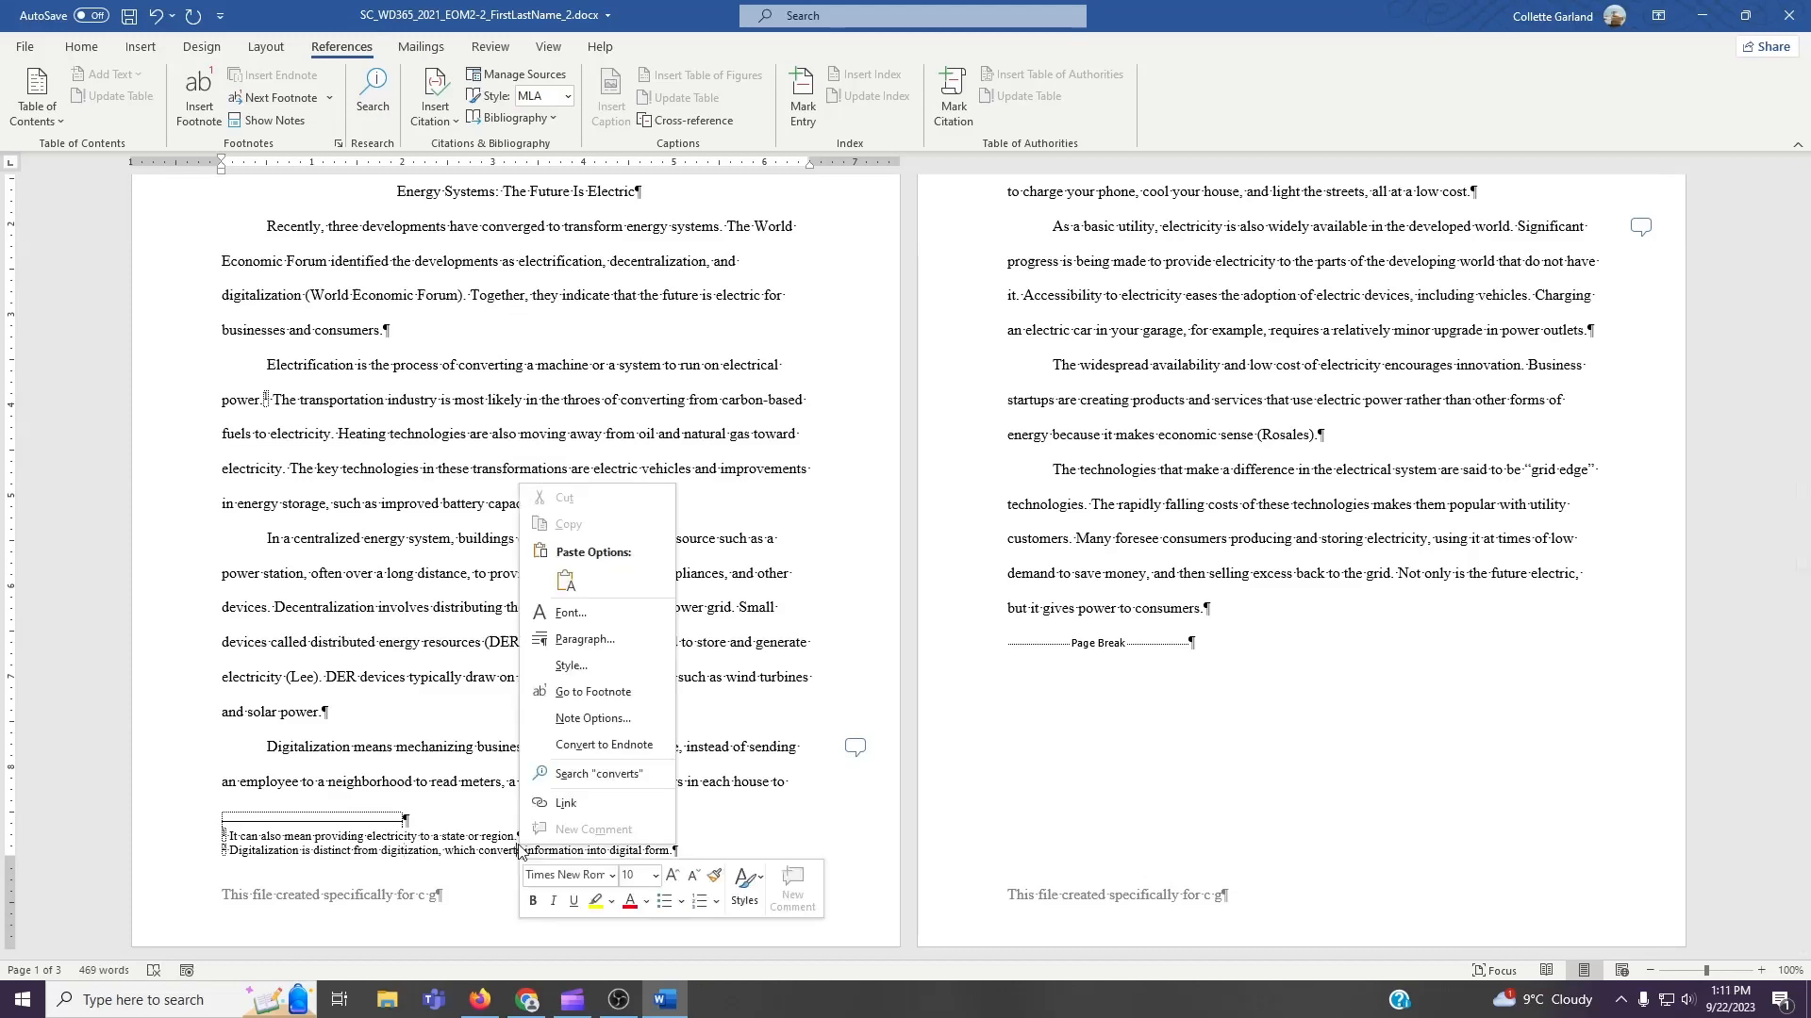
pyautogui.click(594, 666)
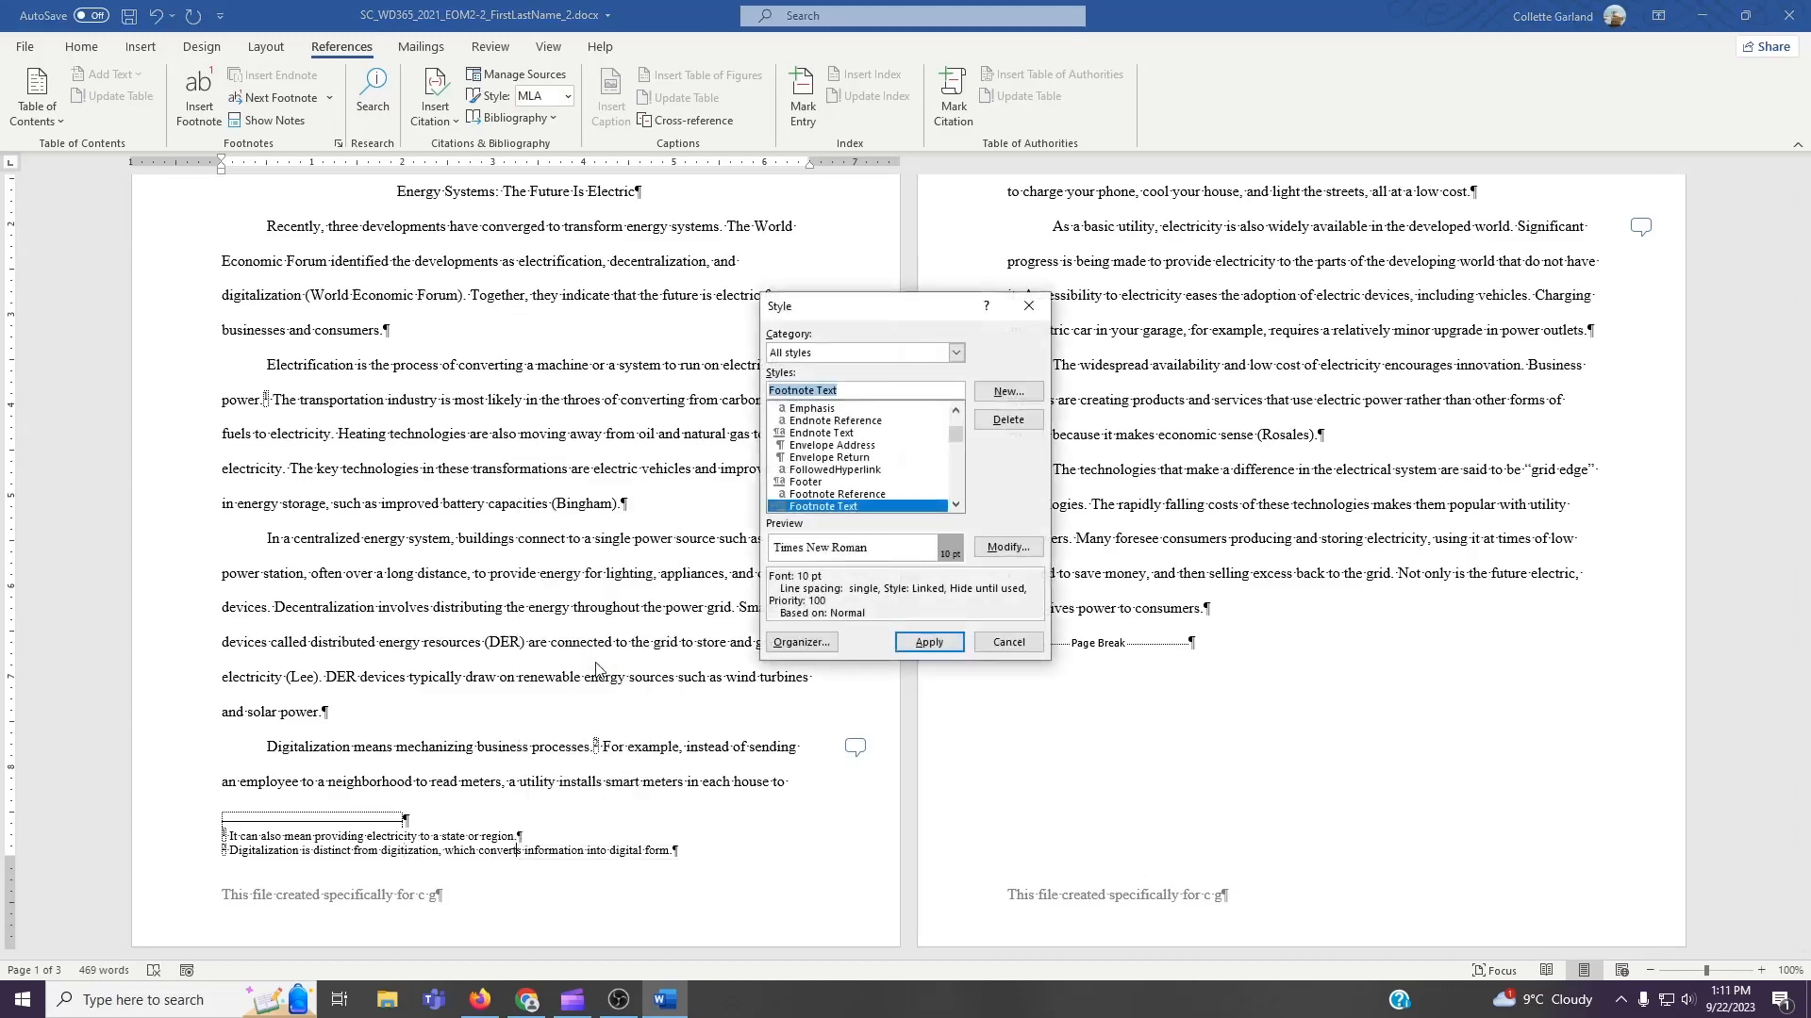
pyautogui.click(1001, 555)
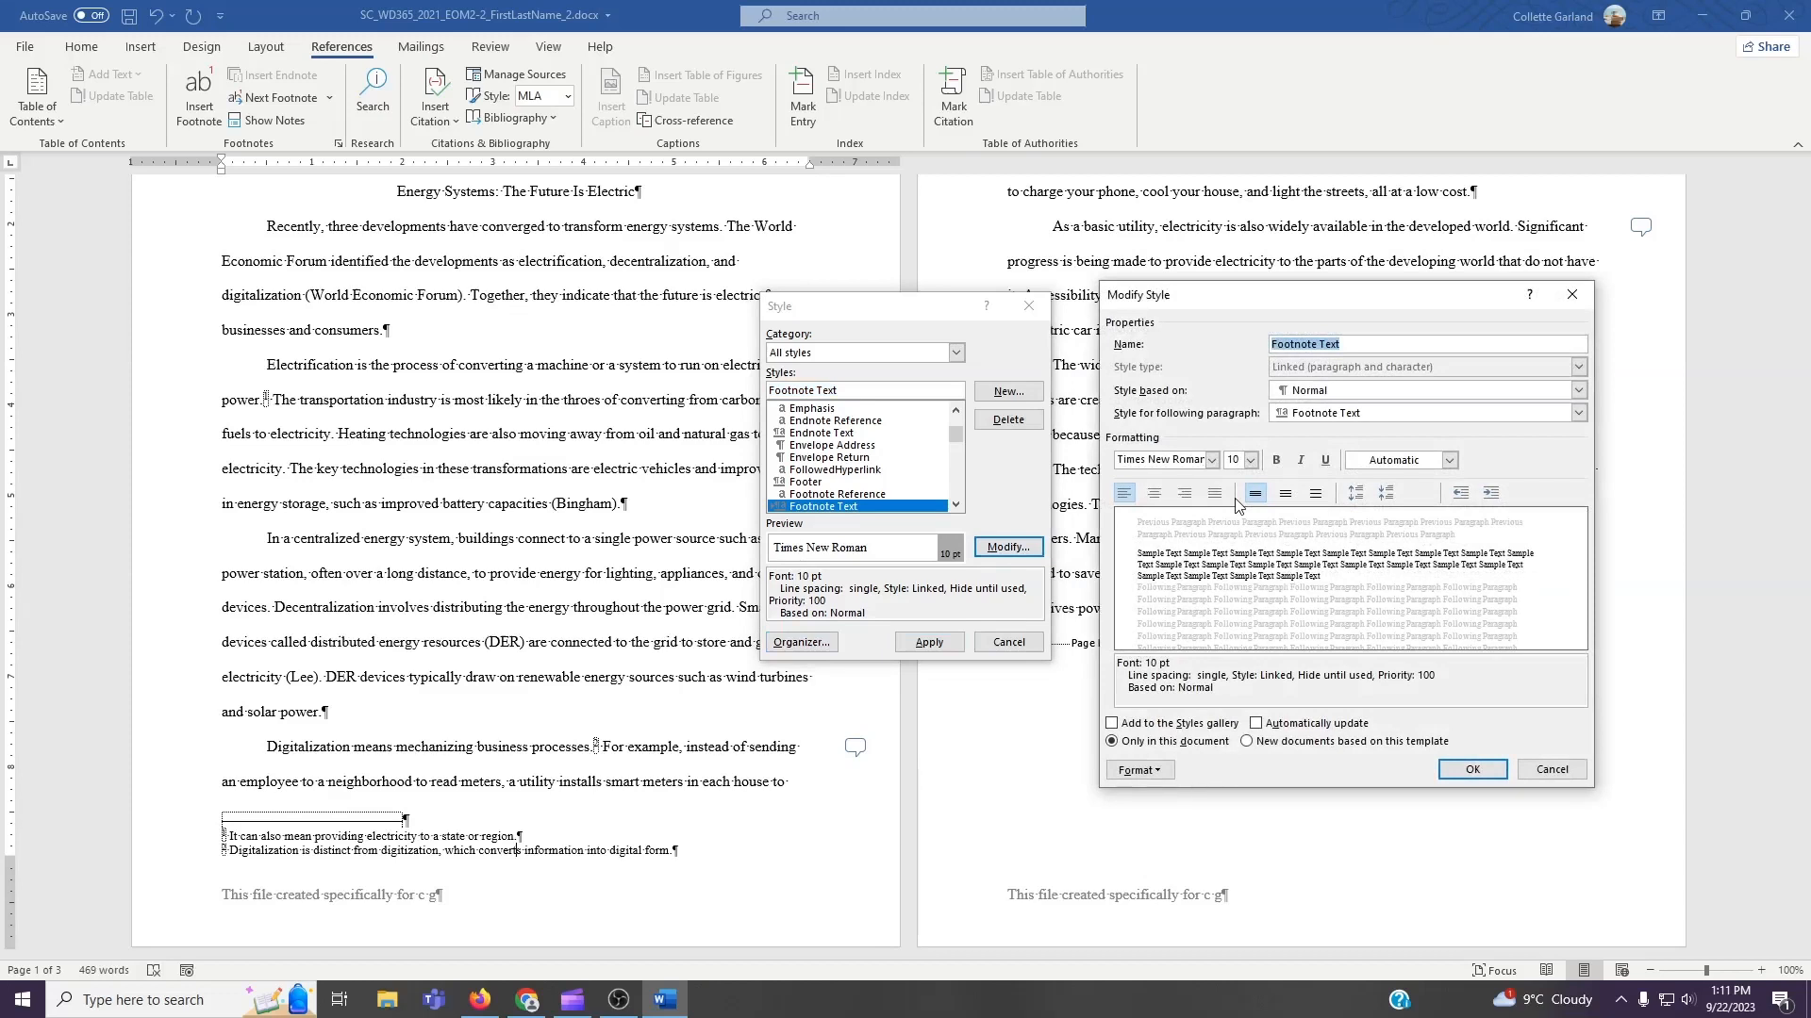
pyautogui.click(1250, 461)
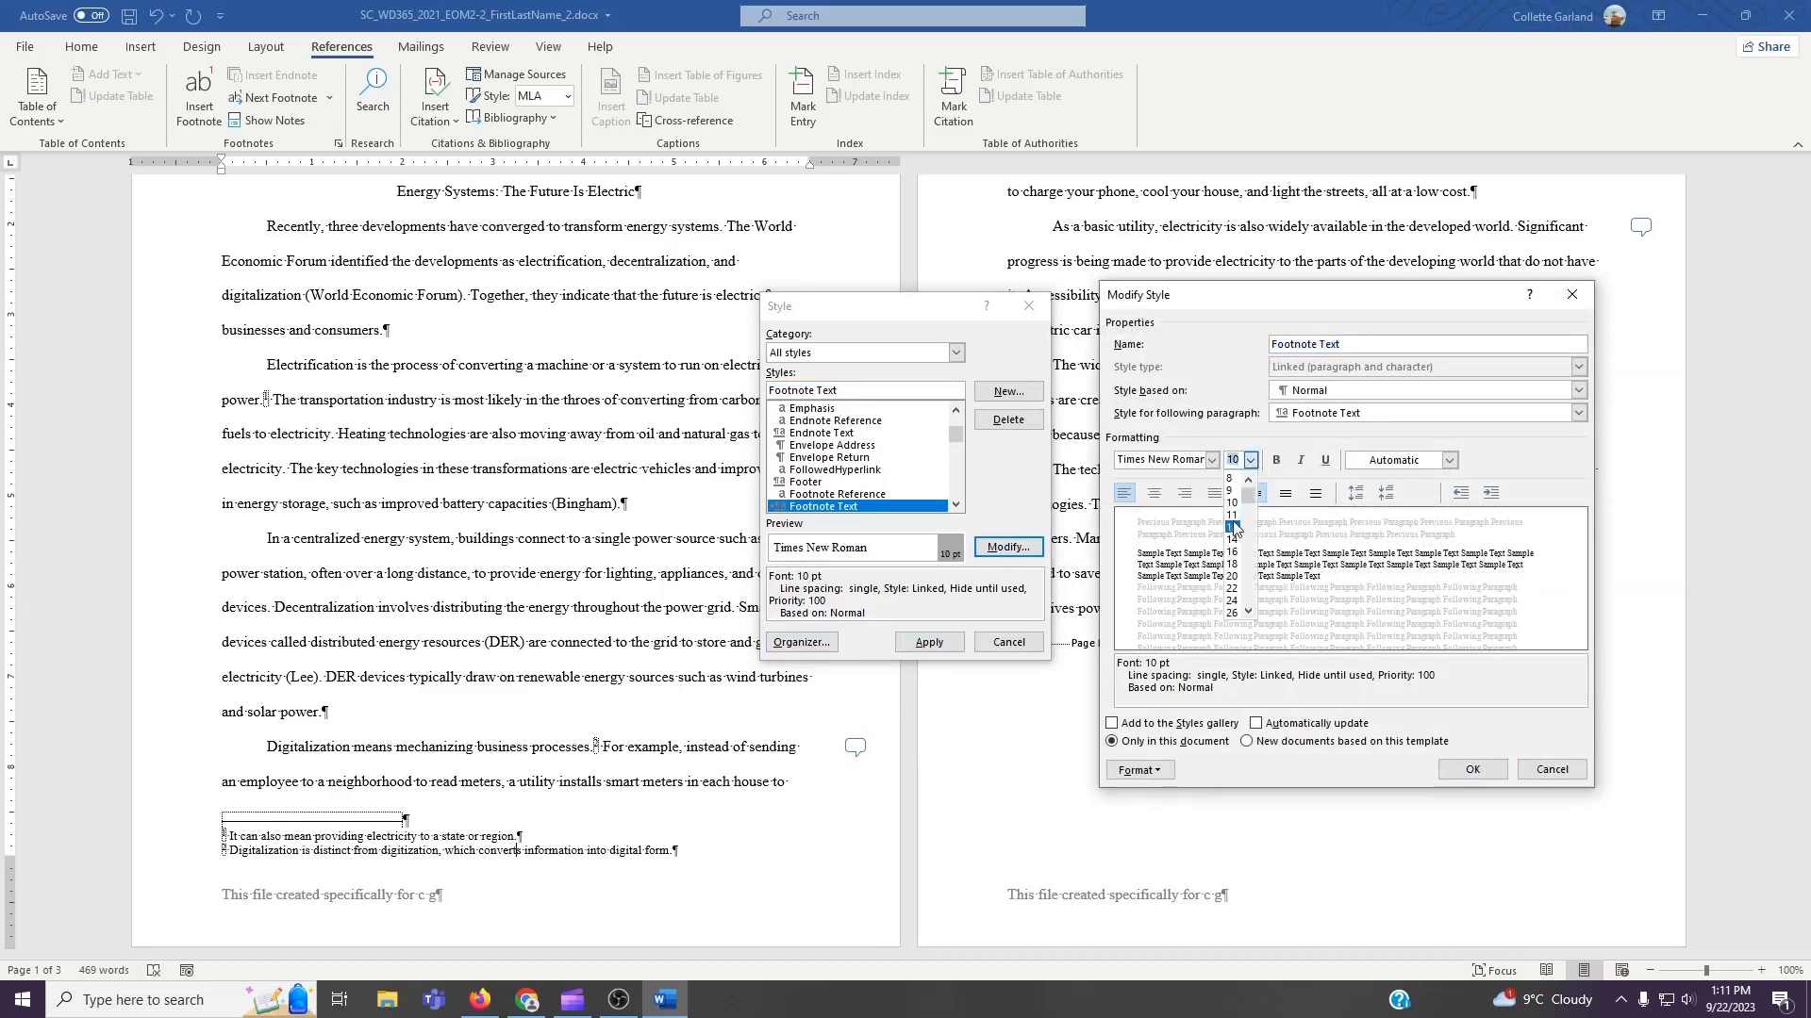
pyautogui.click(1232, 526)
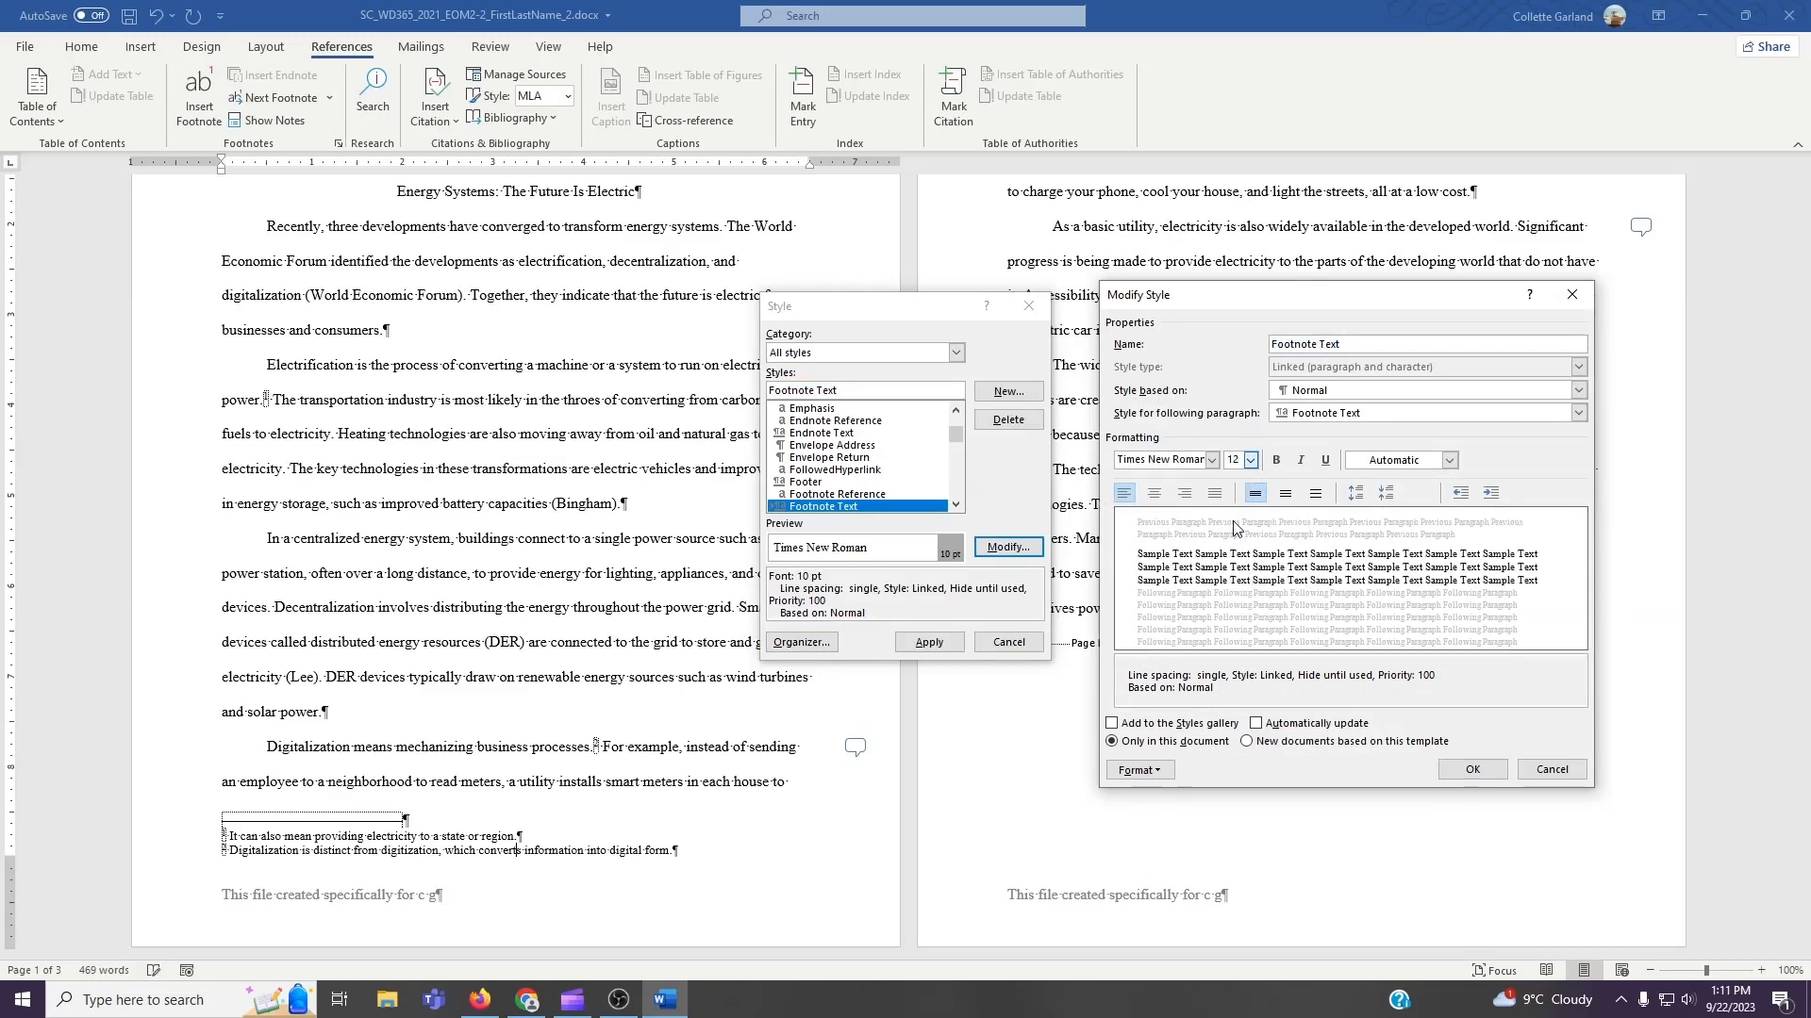
pyautogui.click(1315, 493)
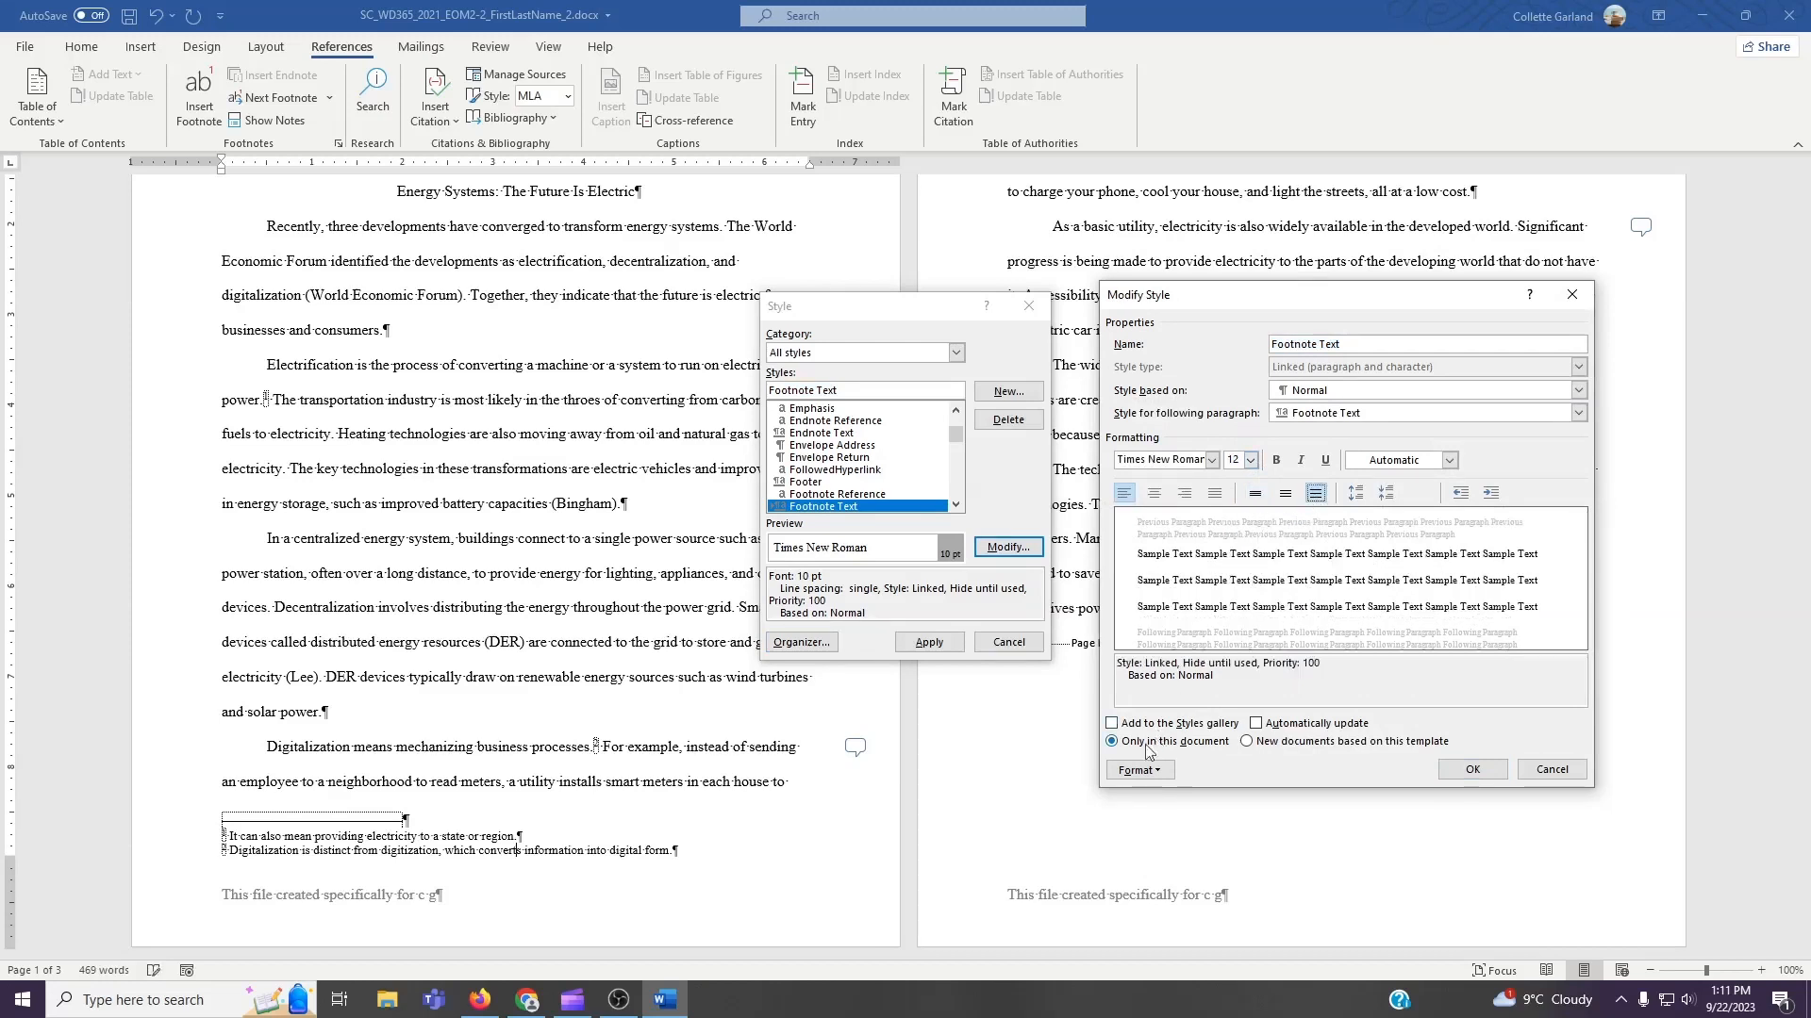
# Add a 0.5" first-line indent to the Footnote Text style and apply the modified style to the footnotes.
pyautogui.click(1124, 777)
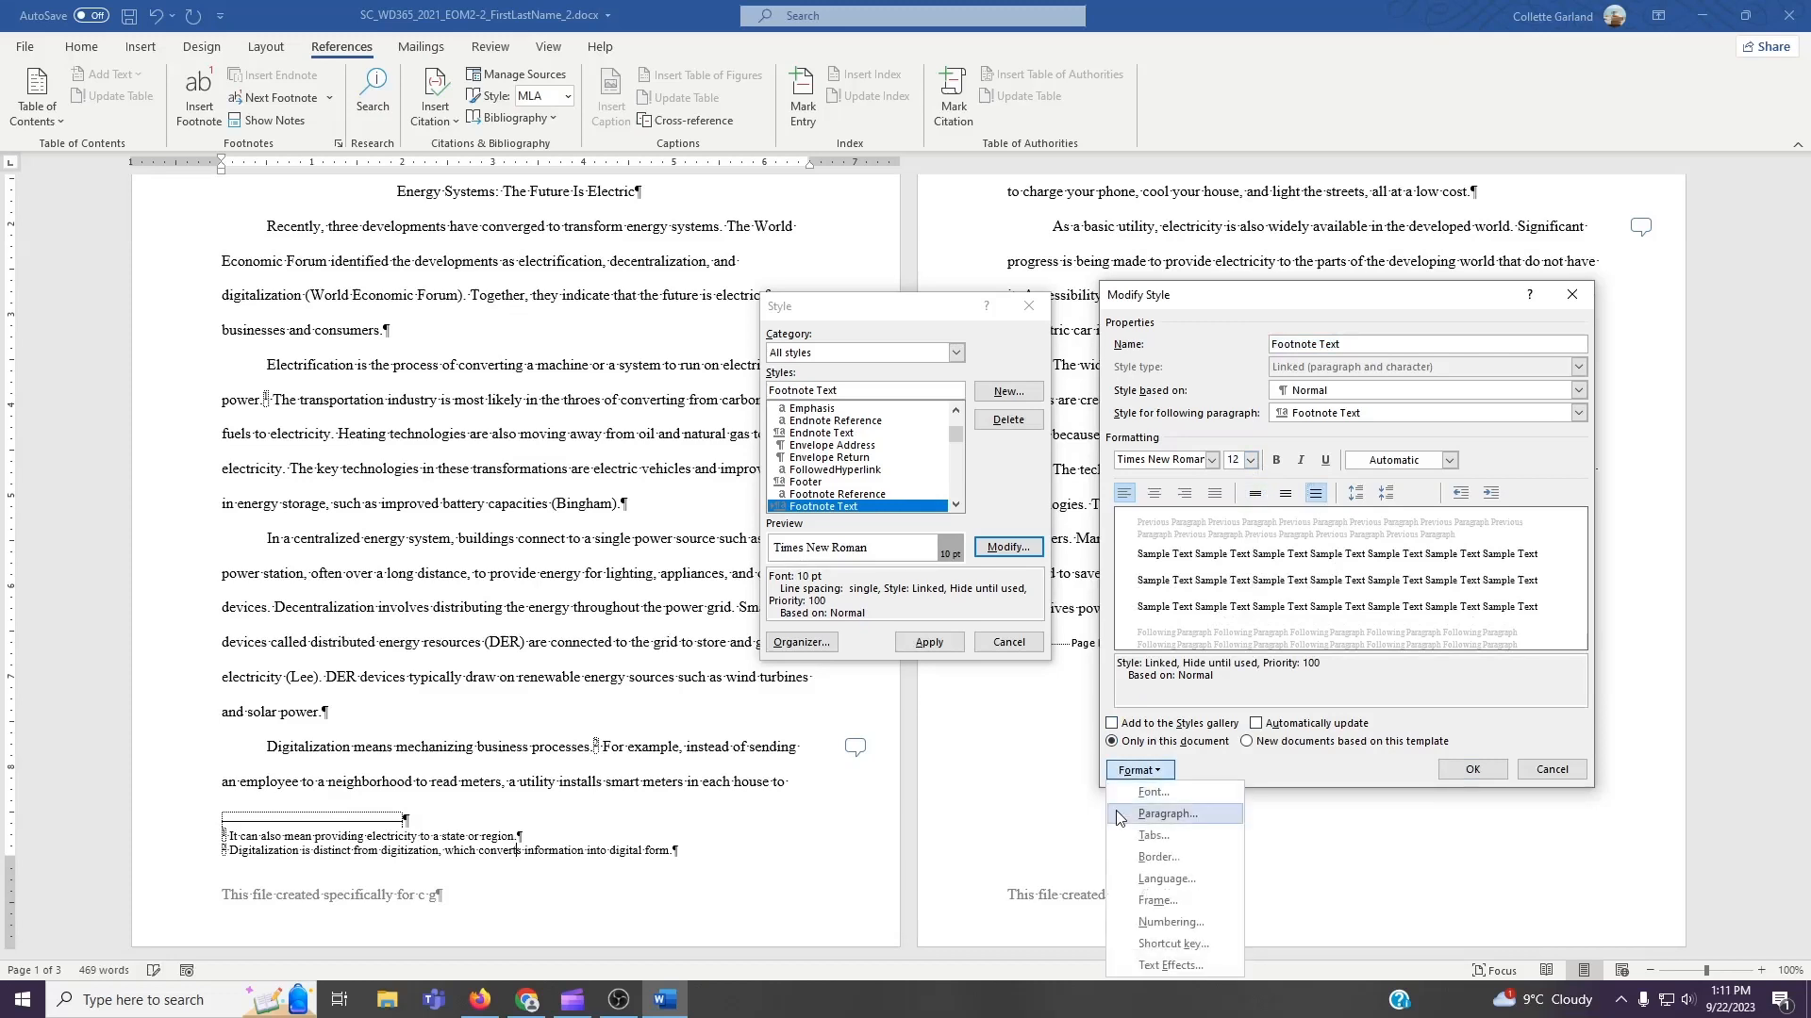
pyautogui.click(1124, 814)
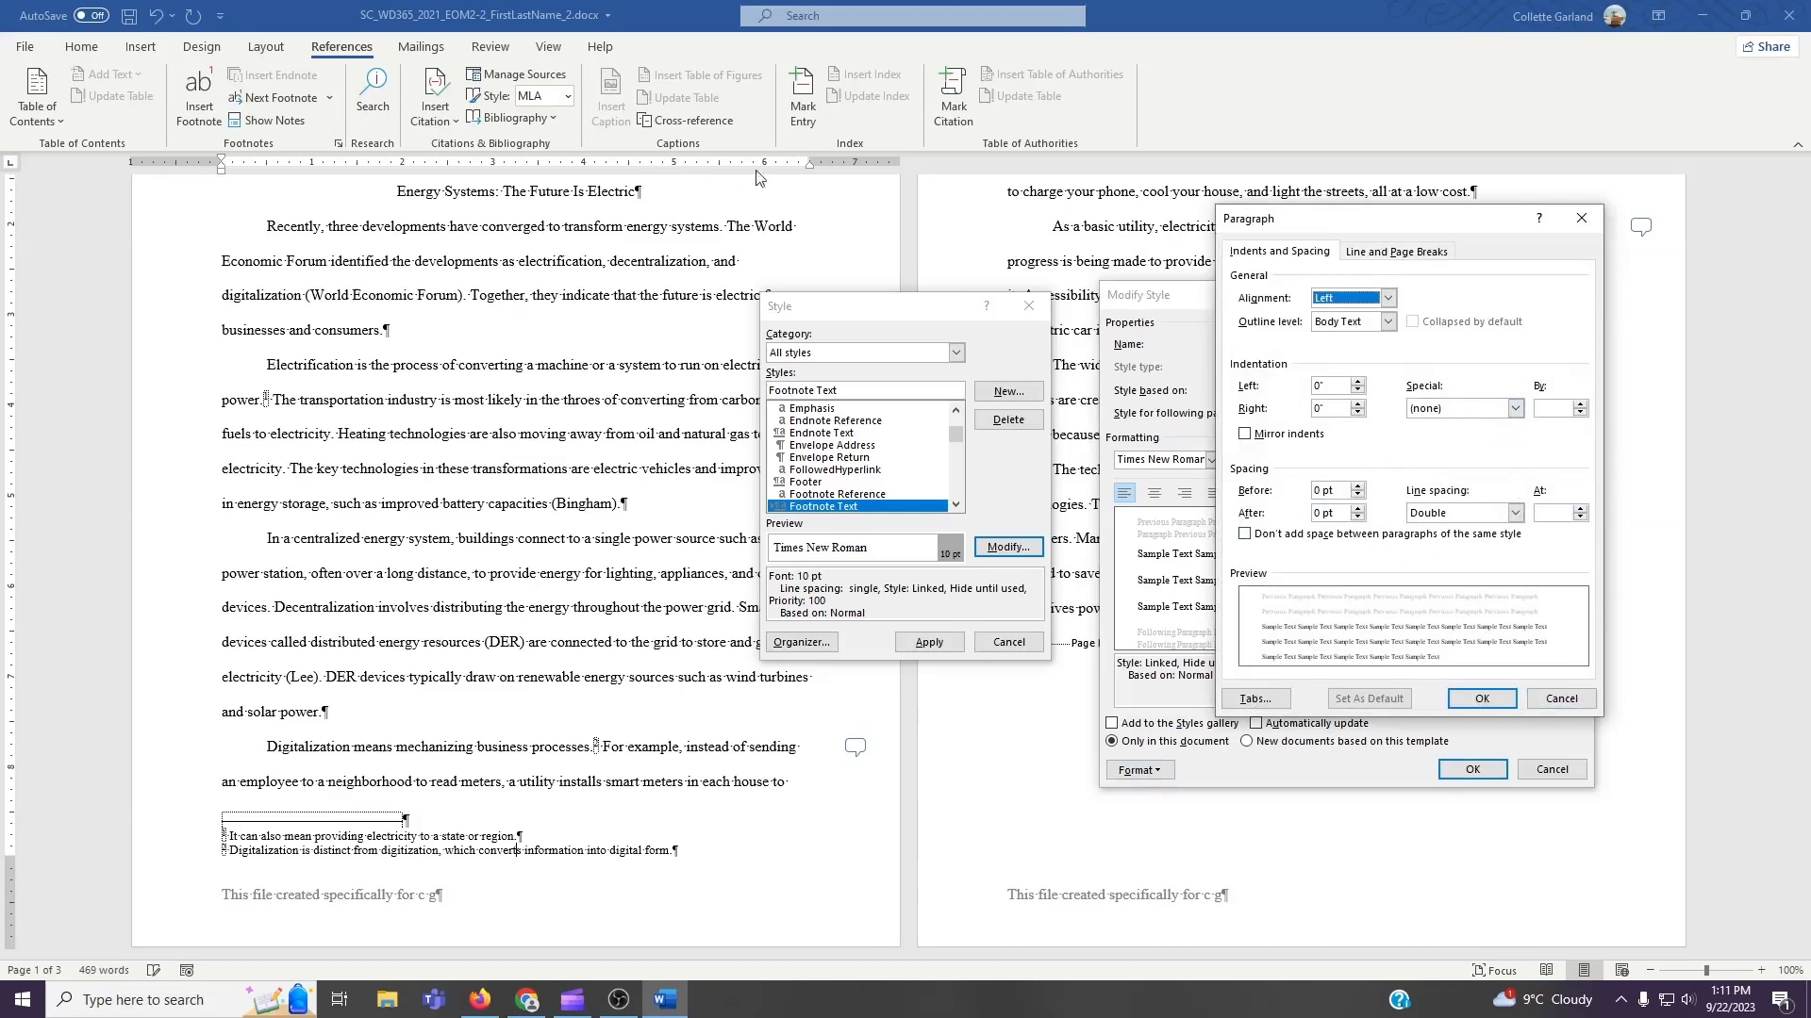
pyautogui.click(1515, 411)
pyautogui.click(1490, 439)
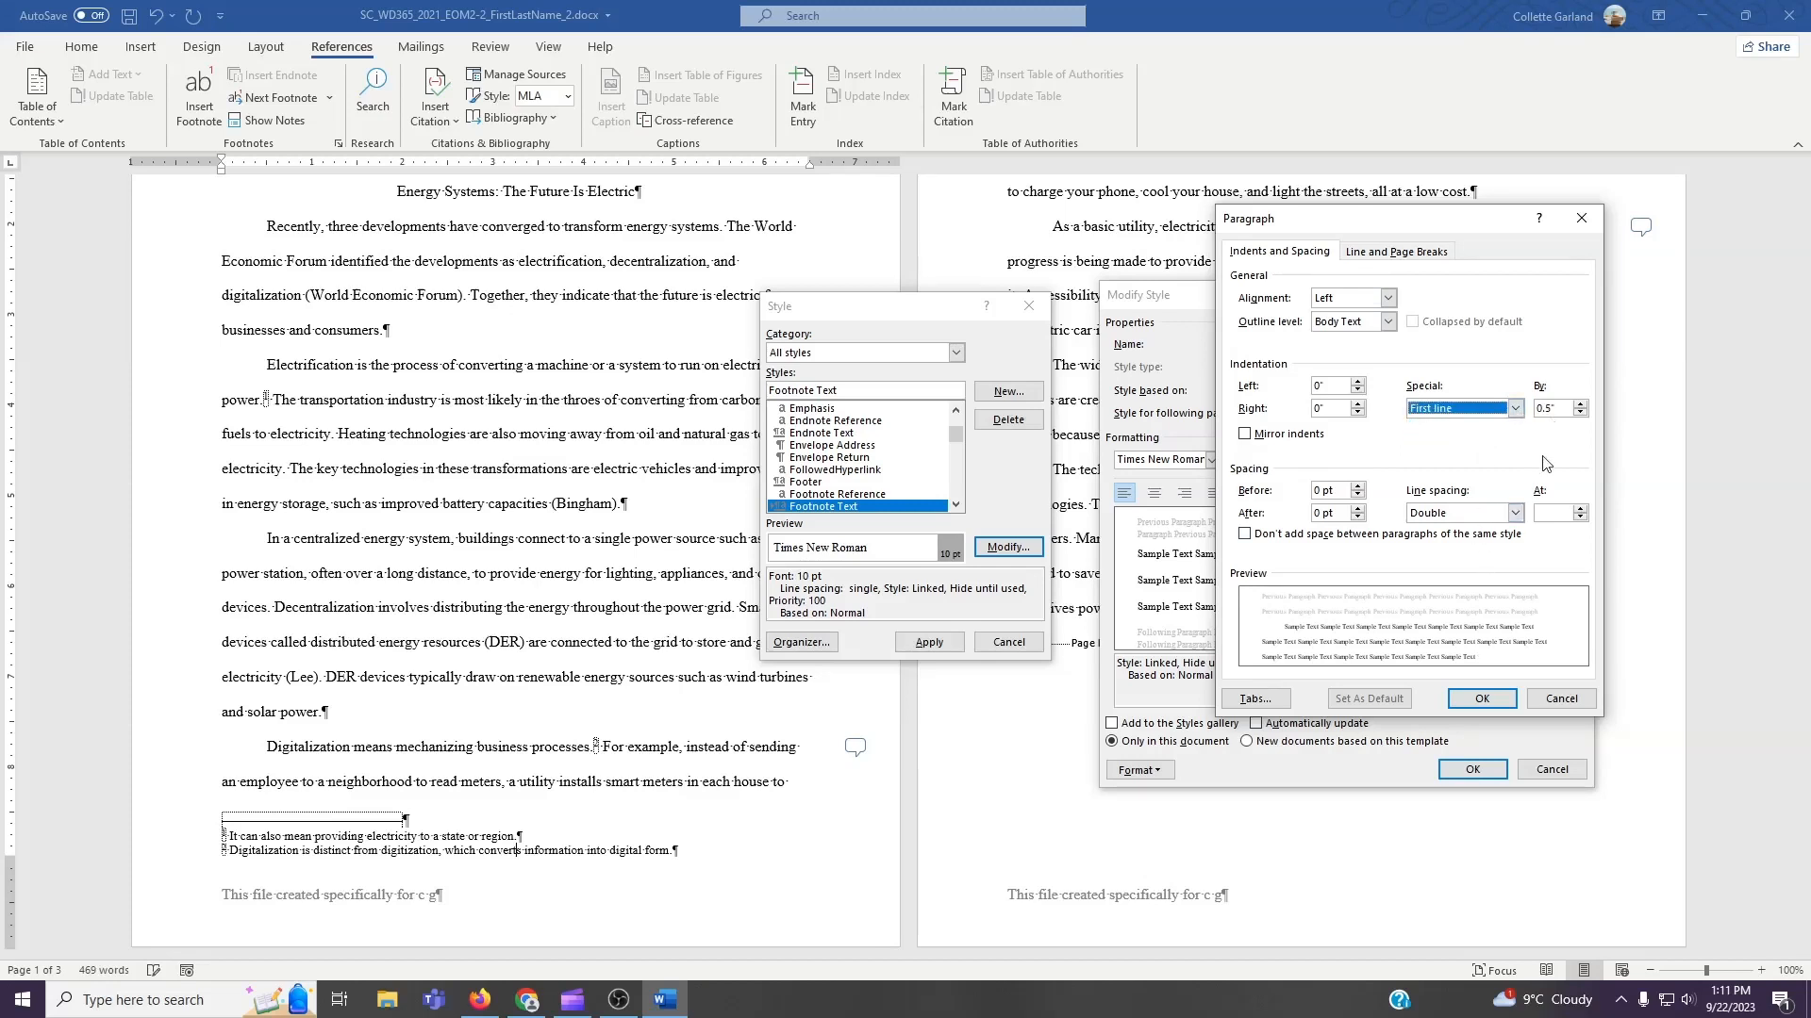
pyautogui.click(1488, 698)
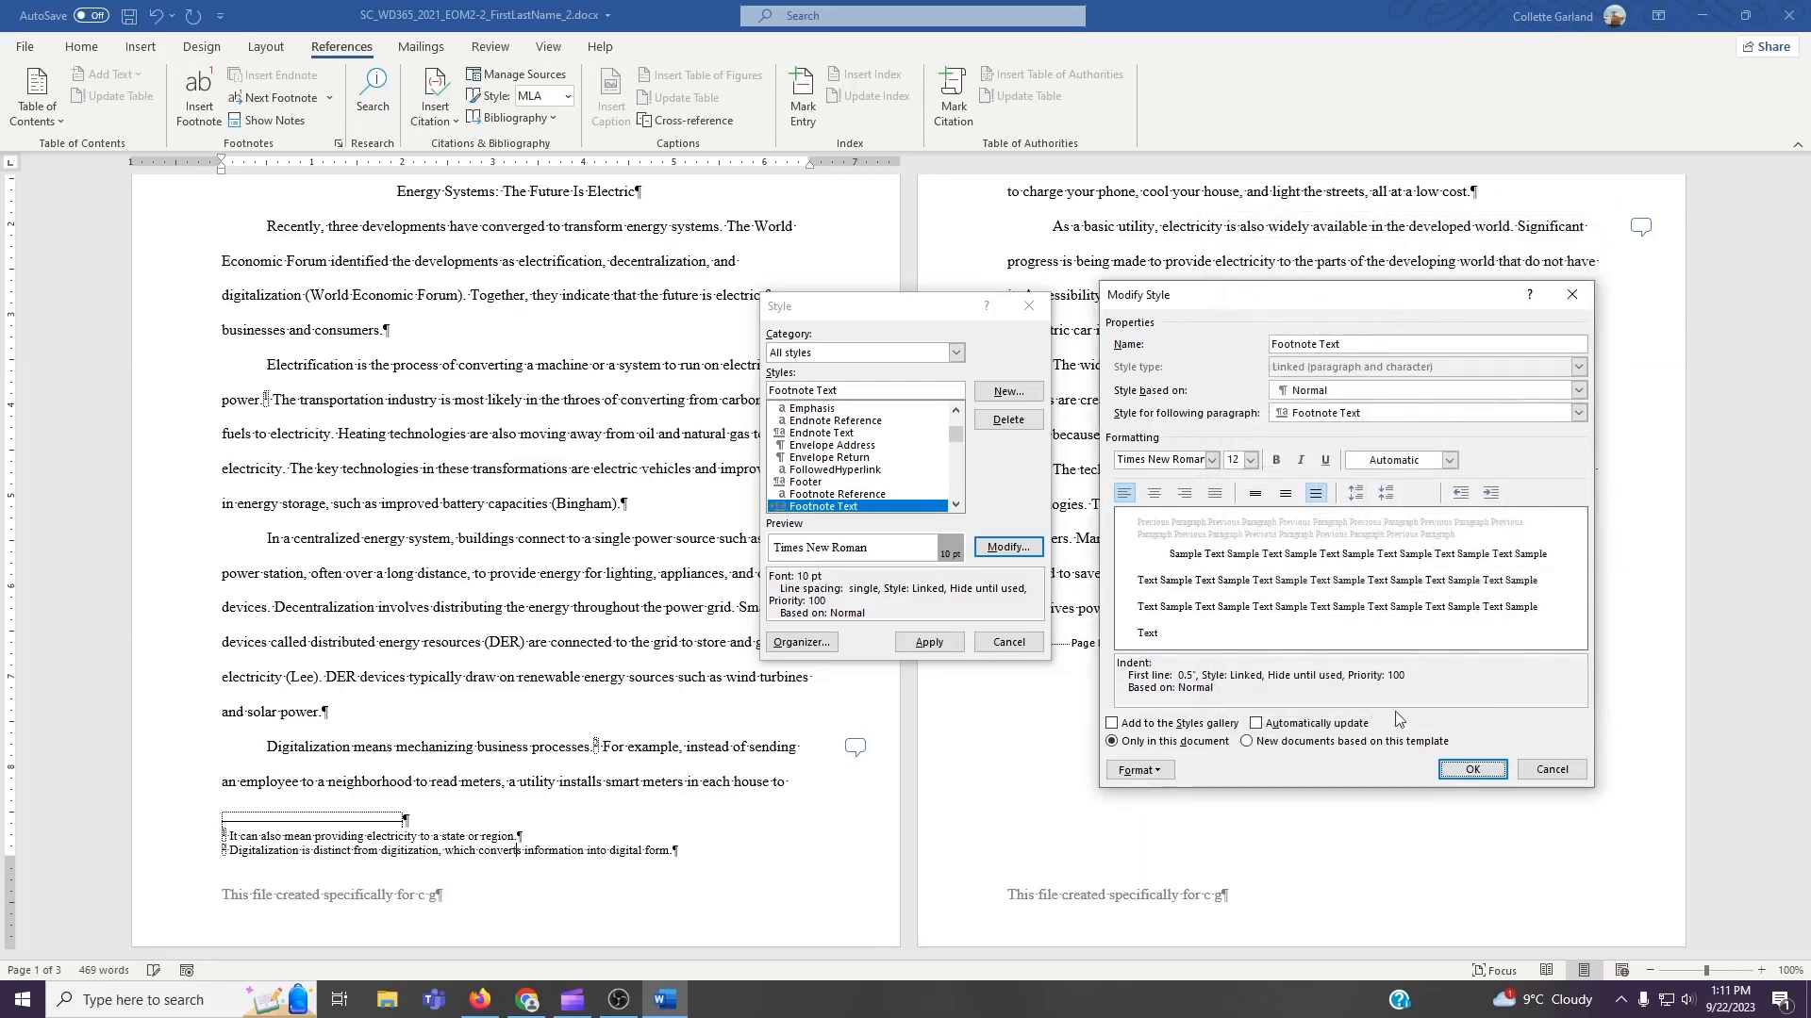
pyautogui.click(1473, 770)
pyautogui.click(930, 645)
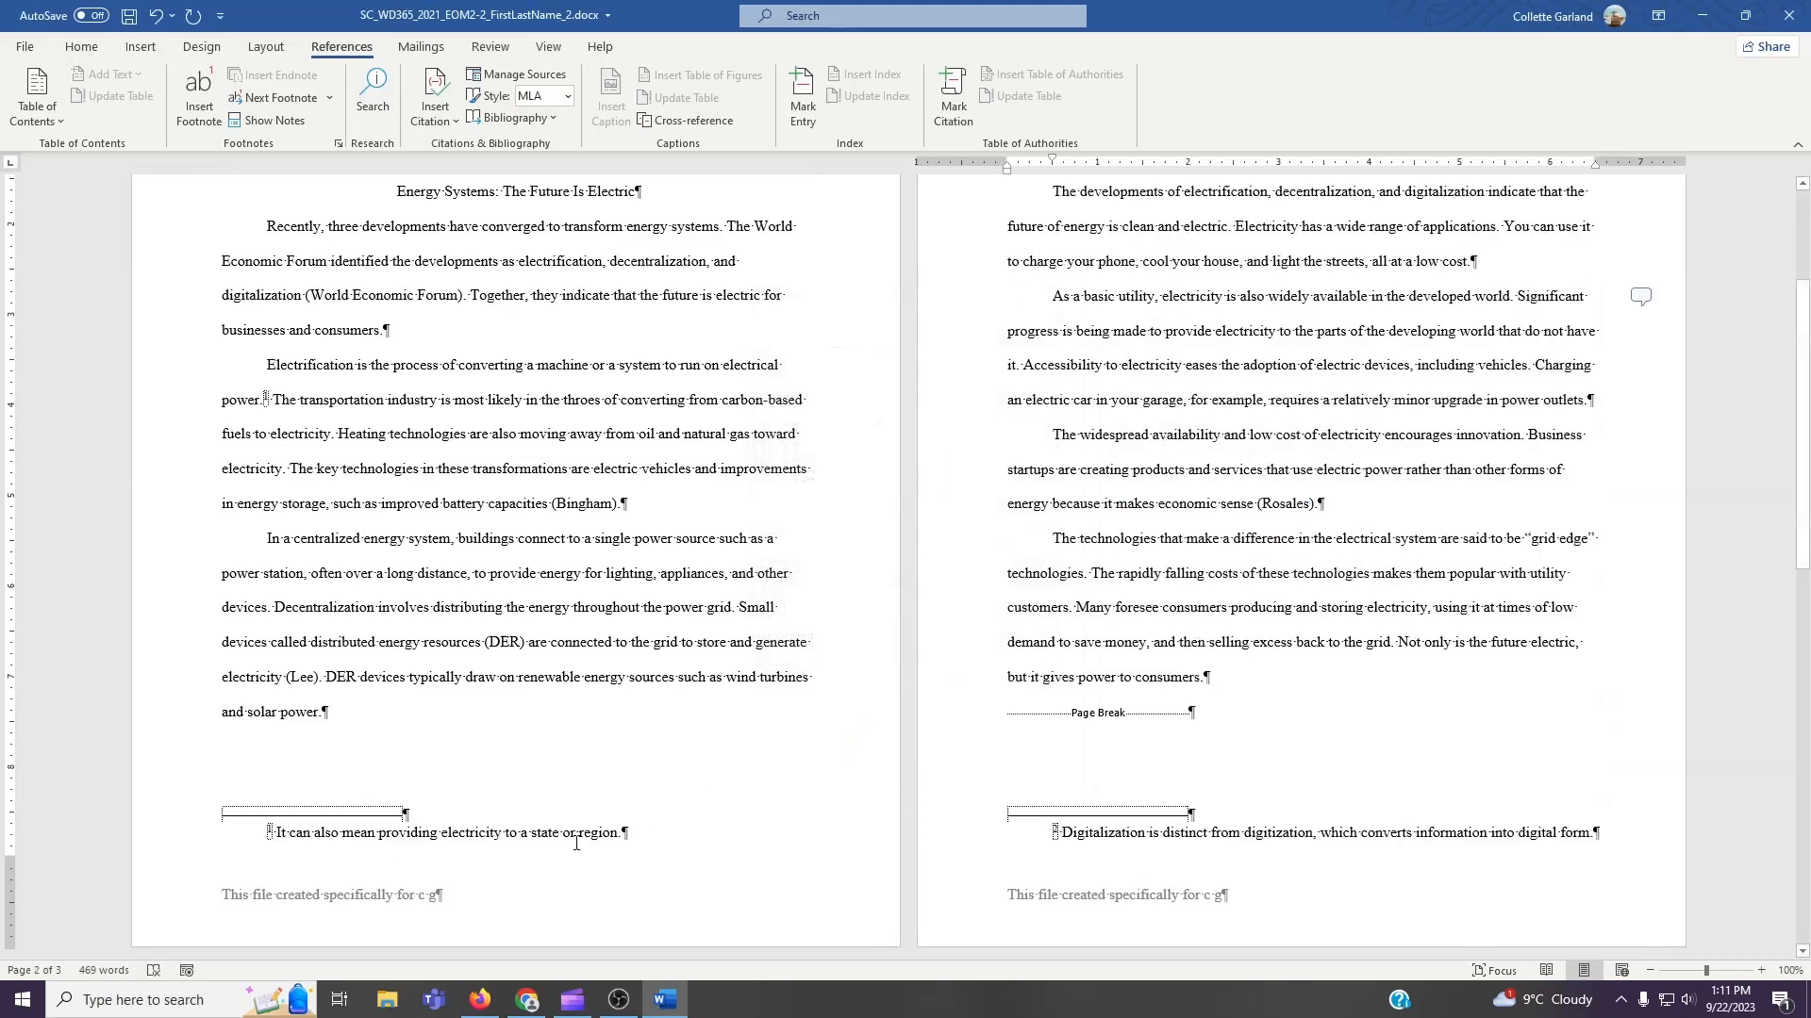
pyautogui.click(576, 842)
pyautogui.click(1101, 832)
pyautogui.click(403, 835)
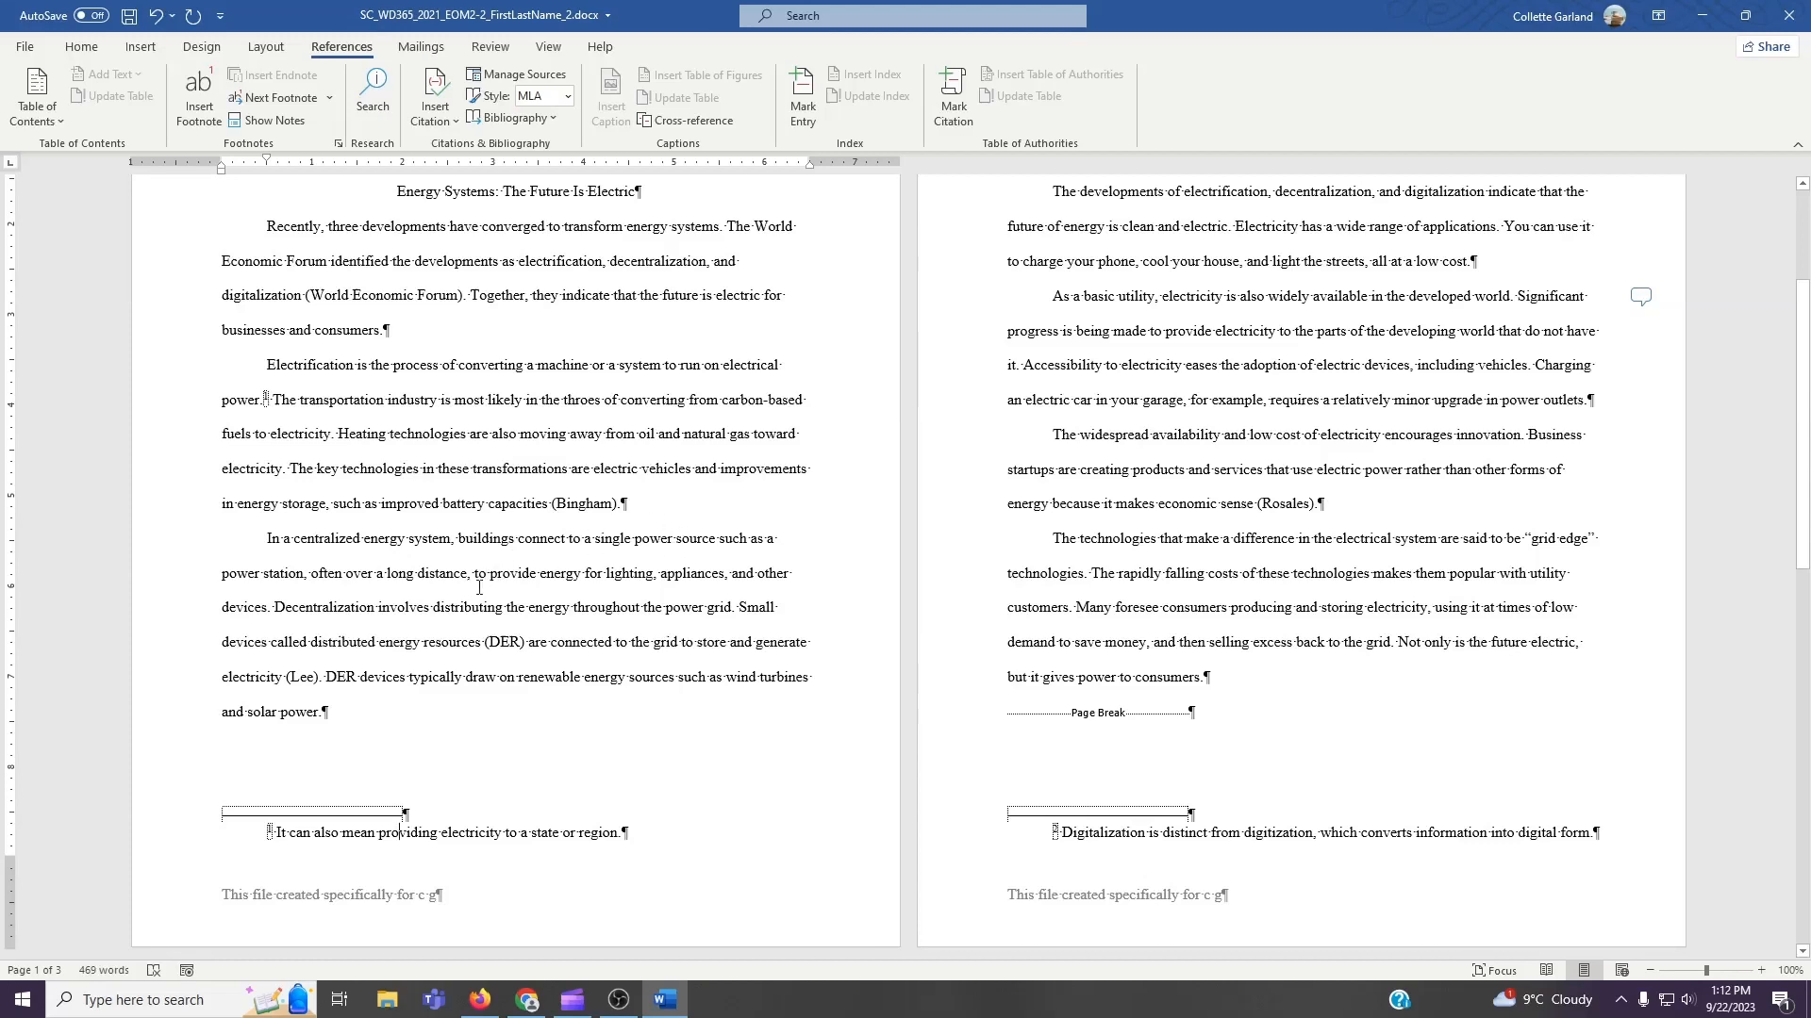
# Insert a citation to the 2020 source "Smart Everything: Your Home as a System" before the period after "appliances, and other devices".
pyautogui.click(269, 612)
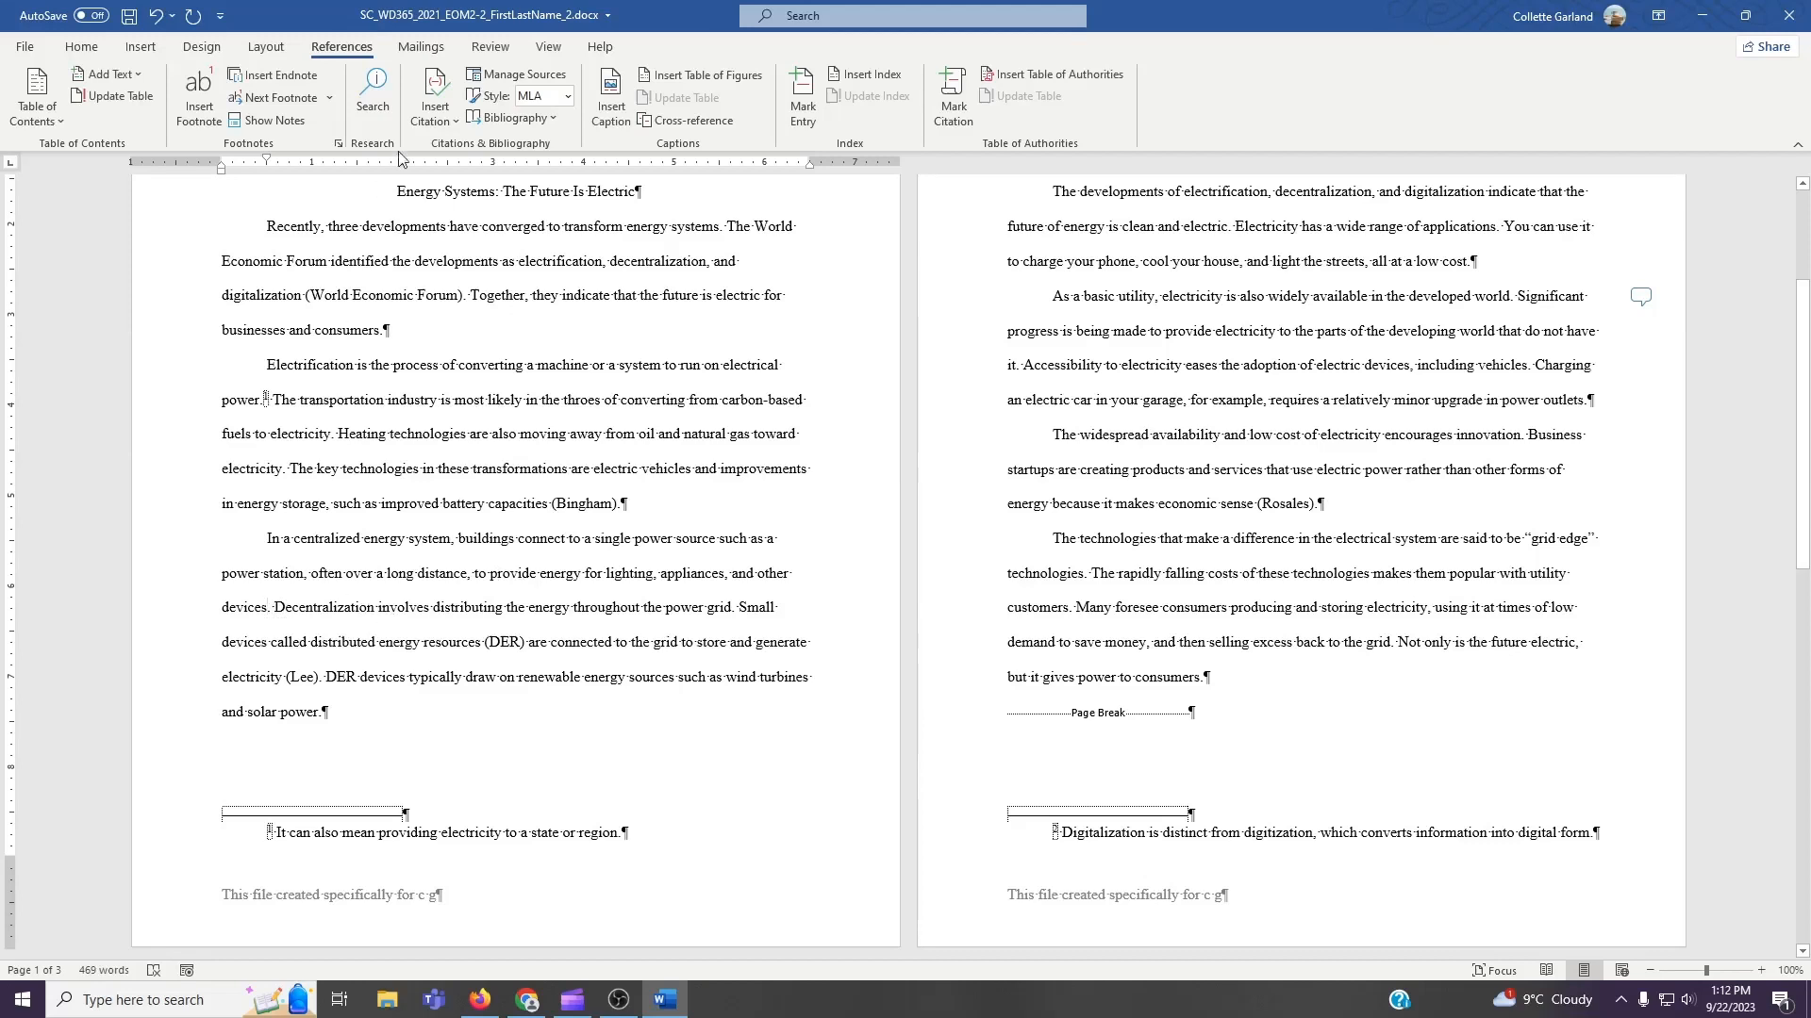
pyautogui.click(432, 113)
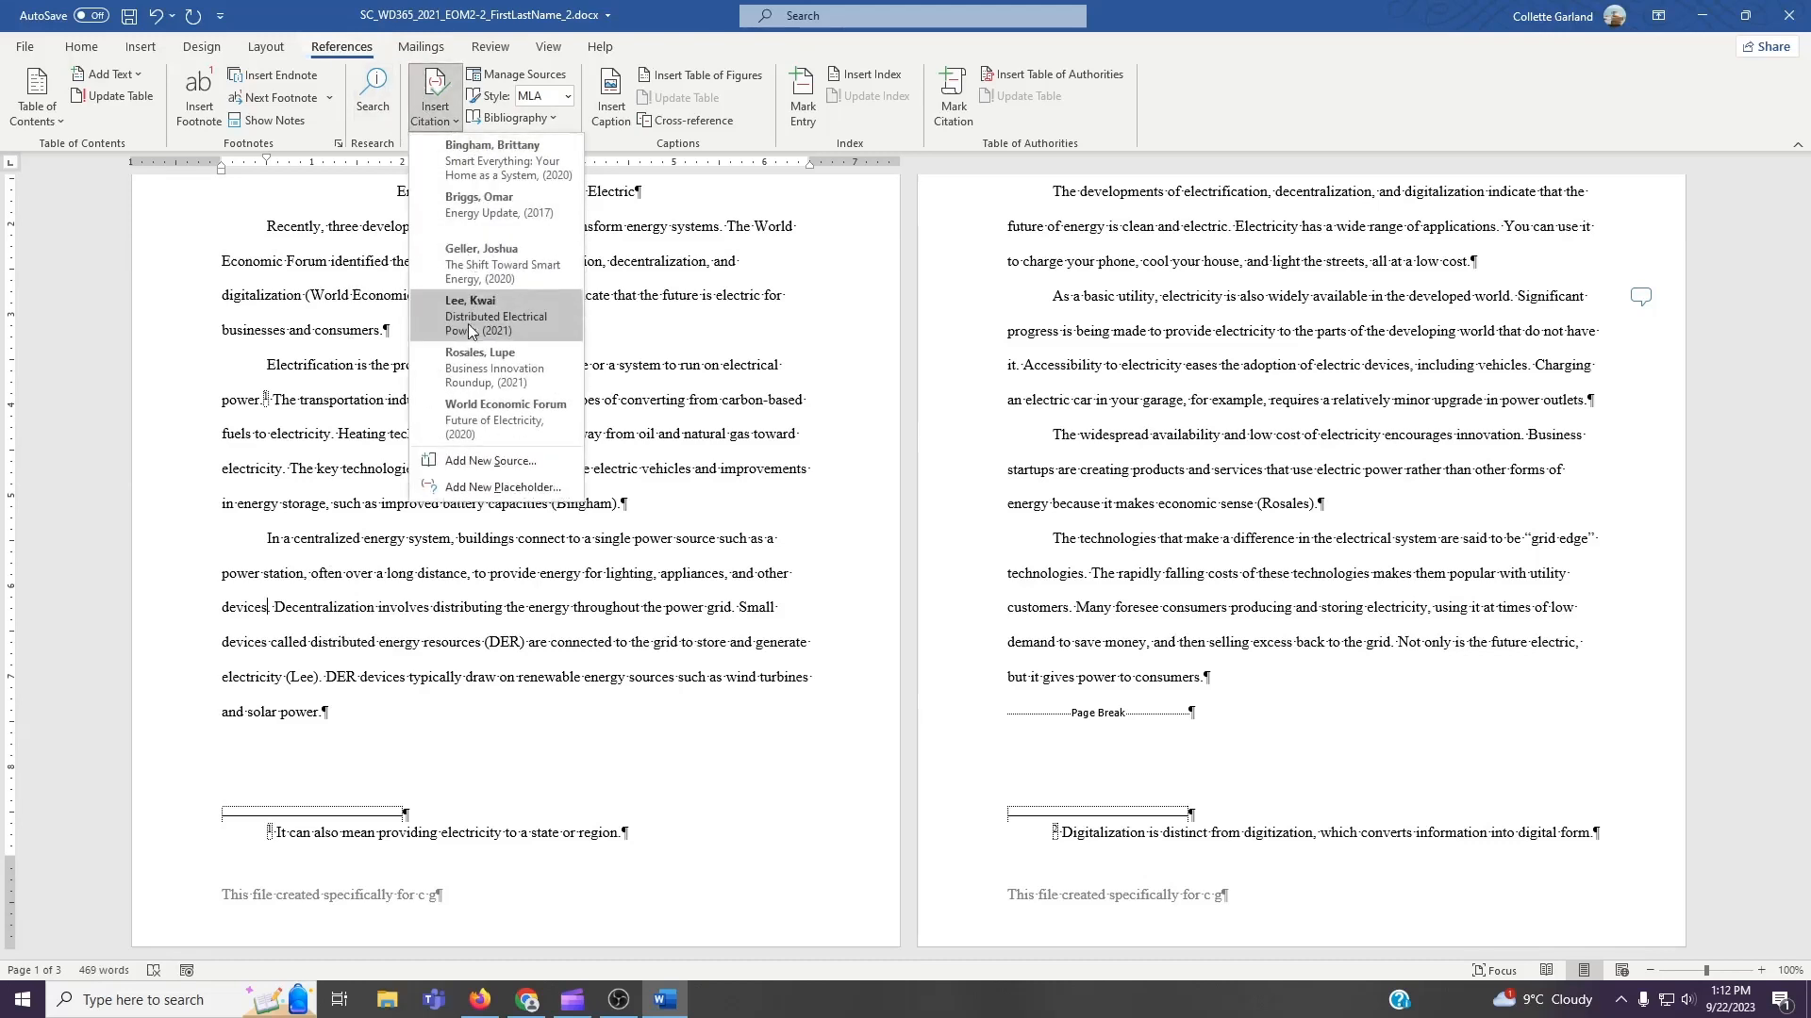
pyautogui.click(485, 160)
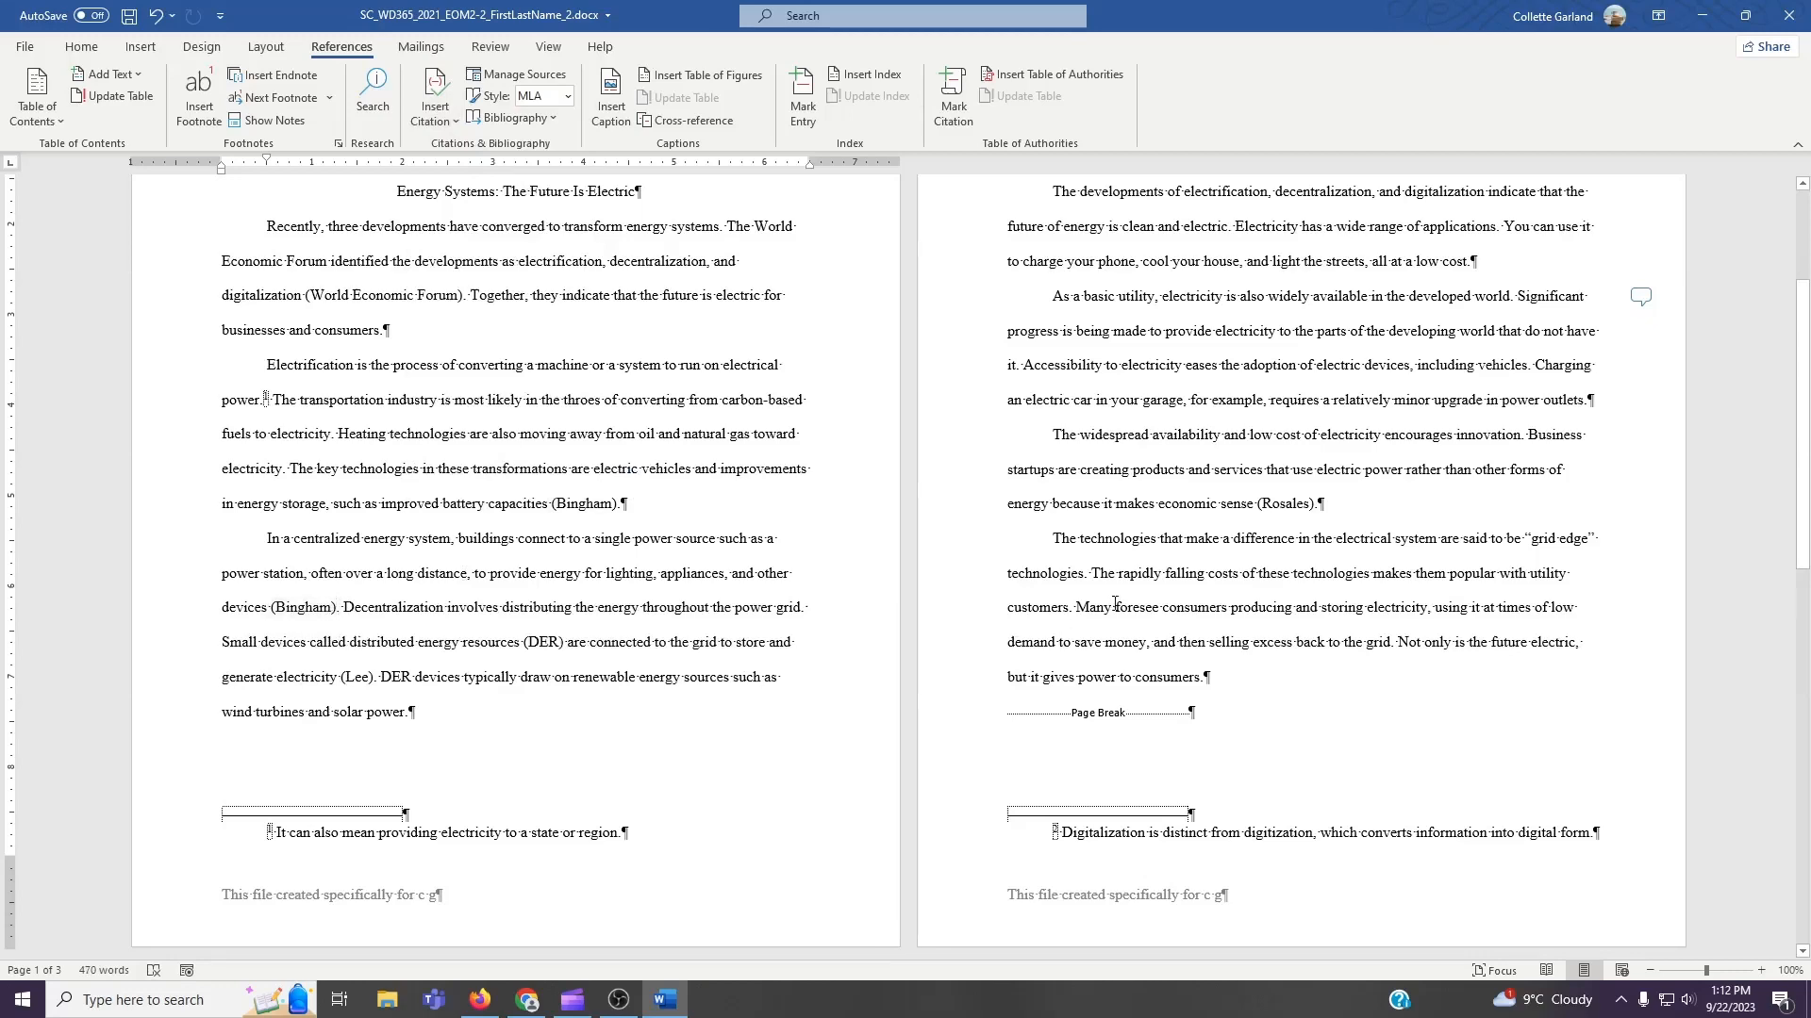
# Replace the word "mechanizing" in the paragraph about digitalization with its synonym "automating".
pyautogui.scroll(3, 1115, 604)
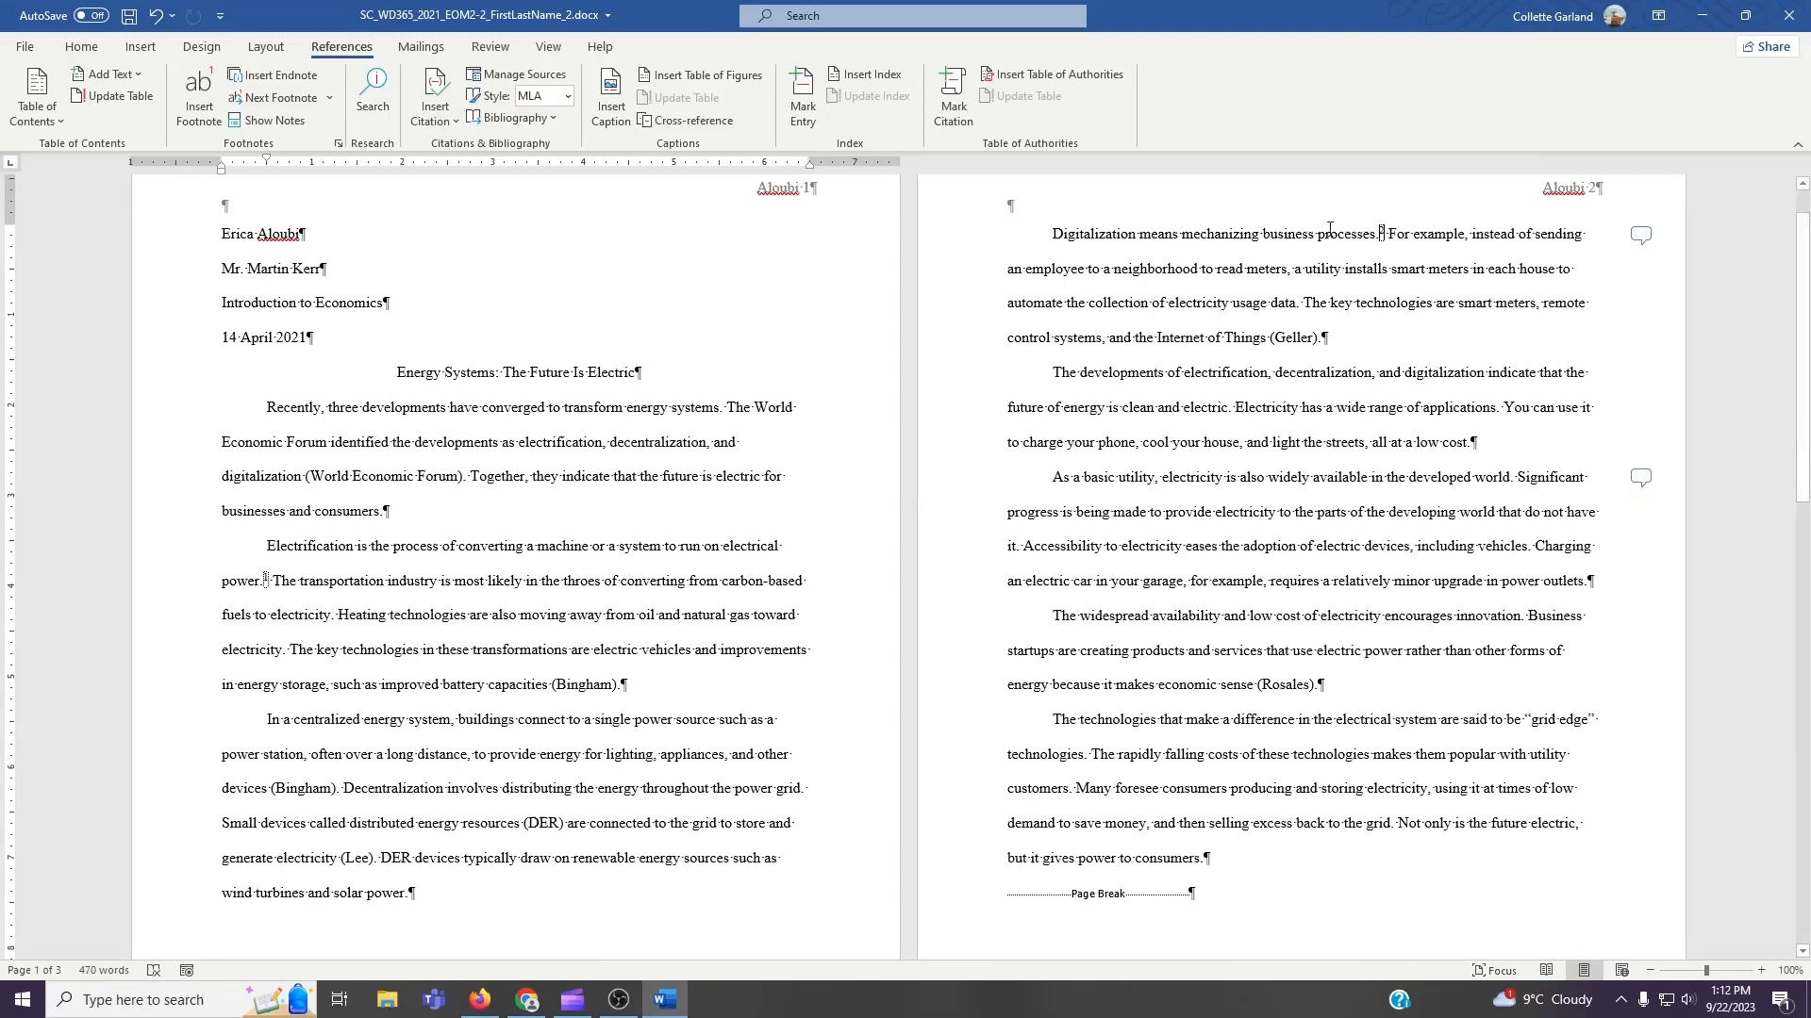
pyautogui.click(1369, 233)
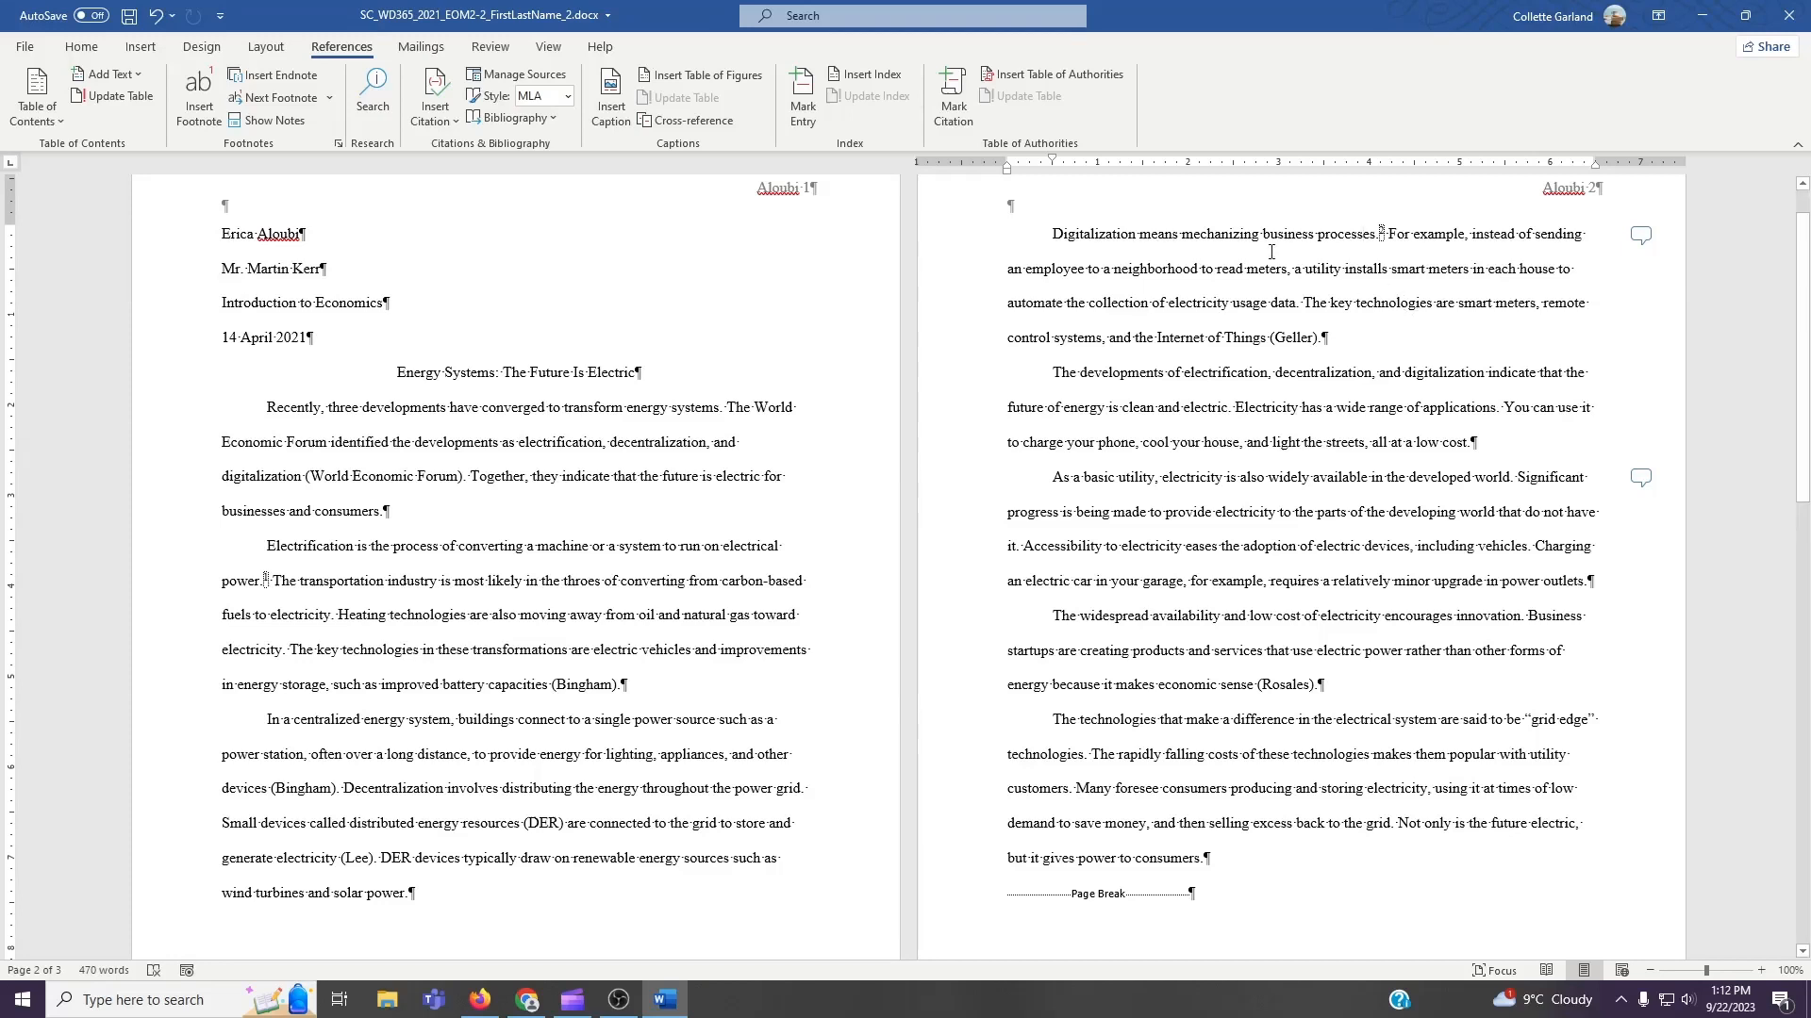
pyautogui.moveTo(1260, 234); pyautogui.dragTo(1182, 239)
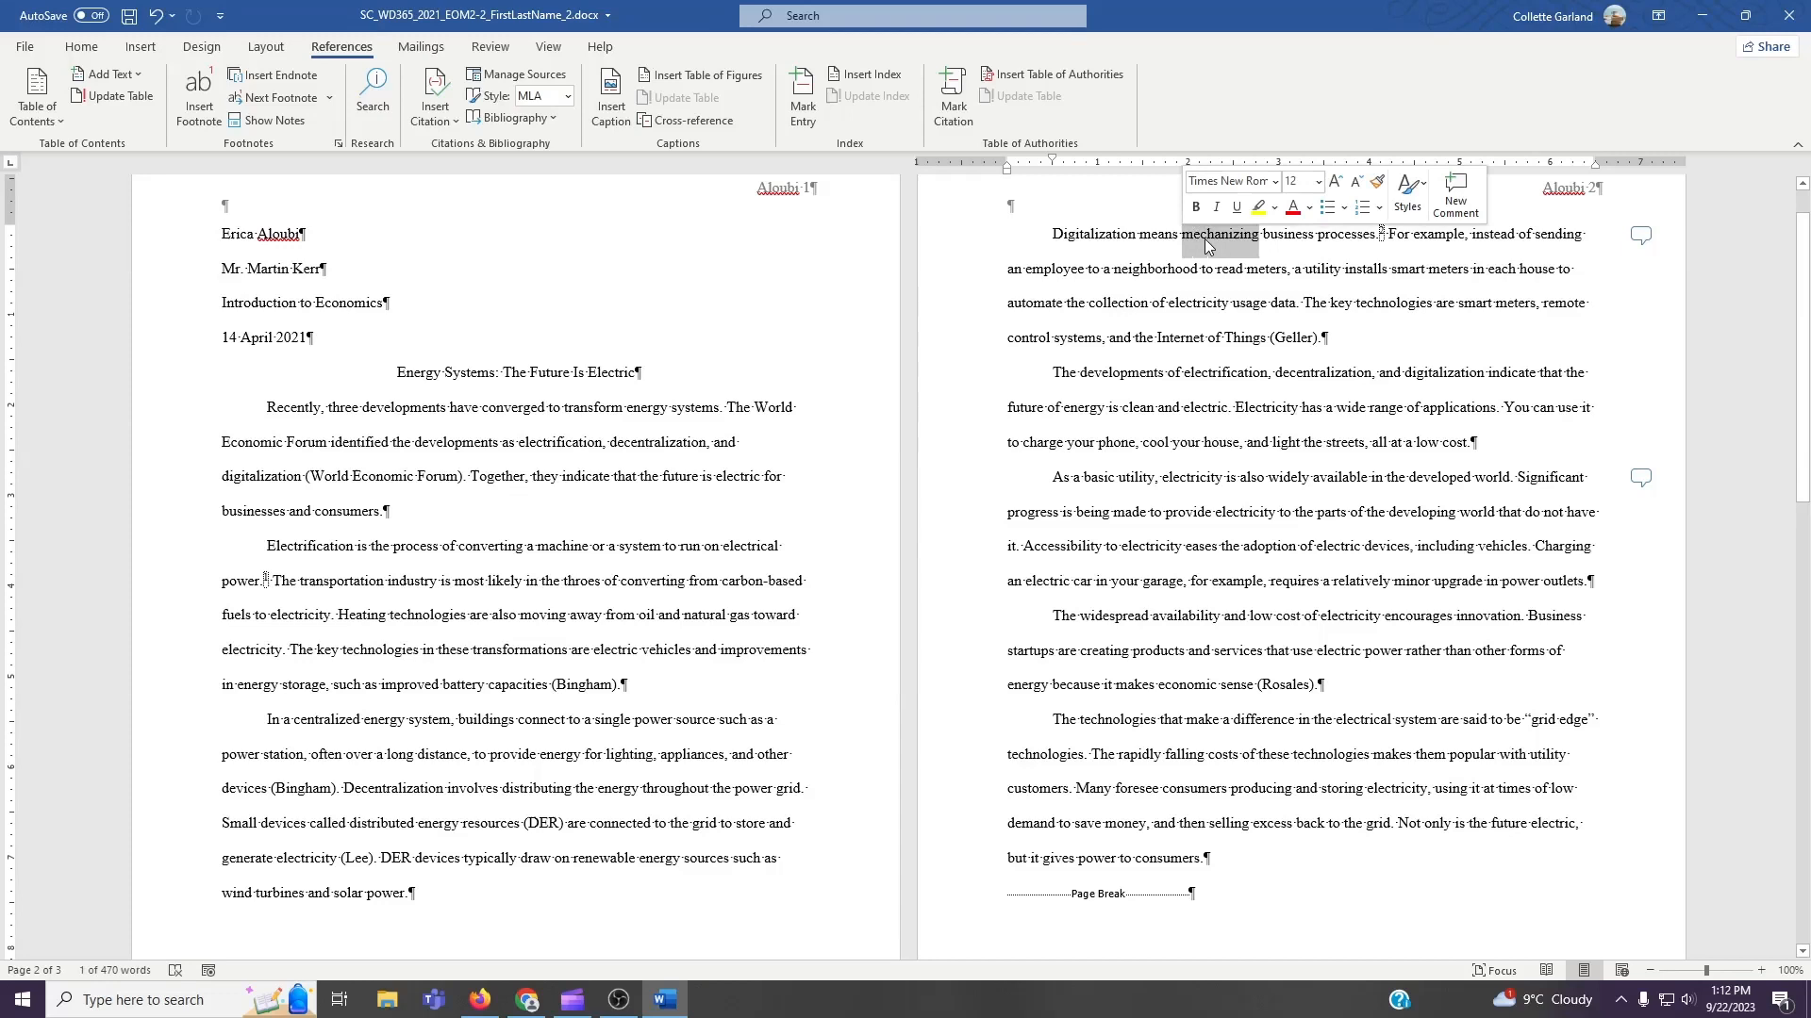
pyautogui.rightClick(1210, 244)
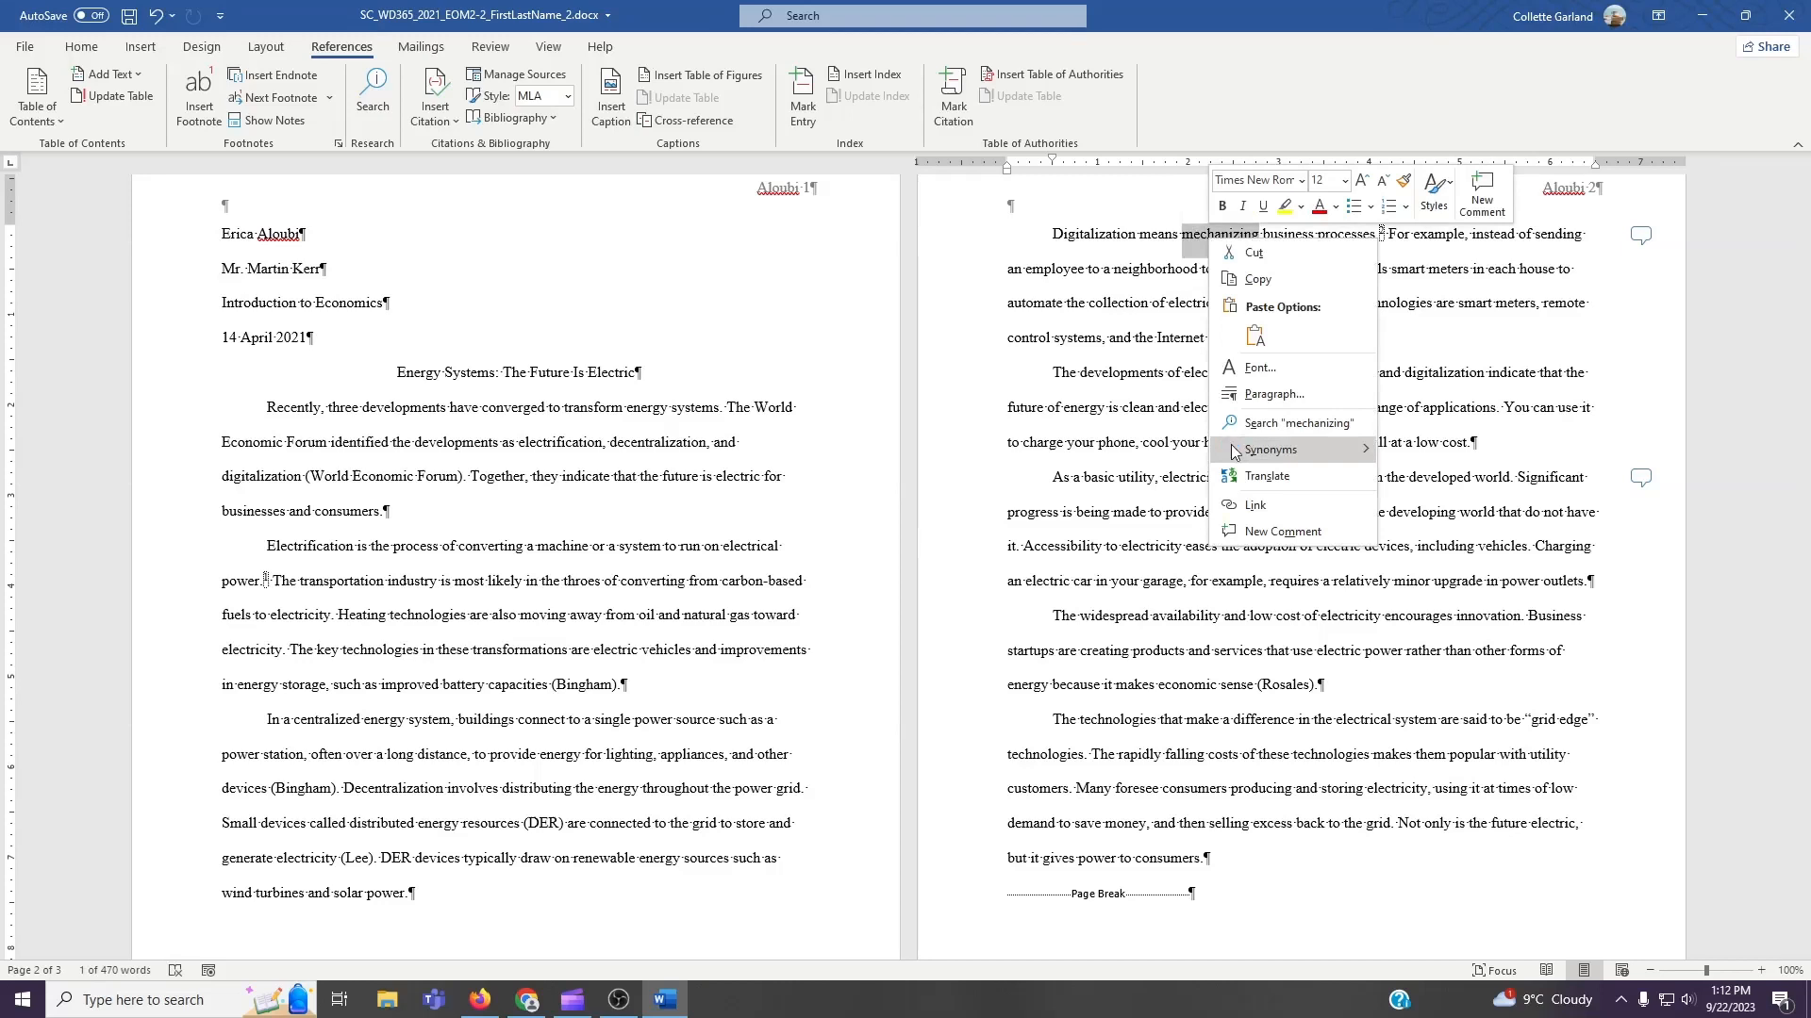
pyautogui.moveTo(1230, 449)
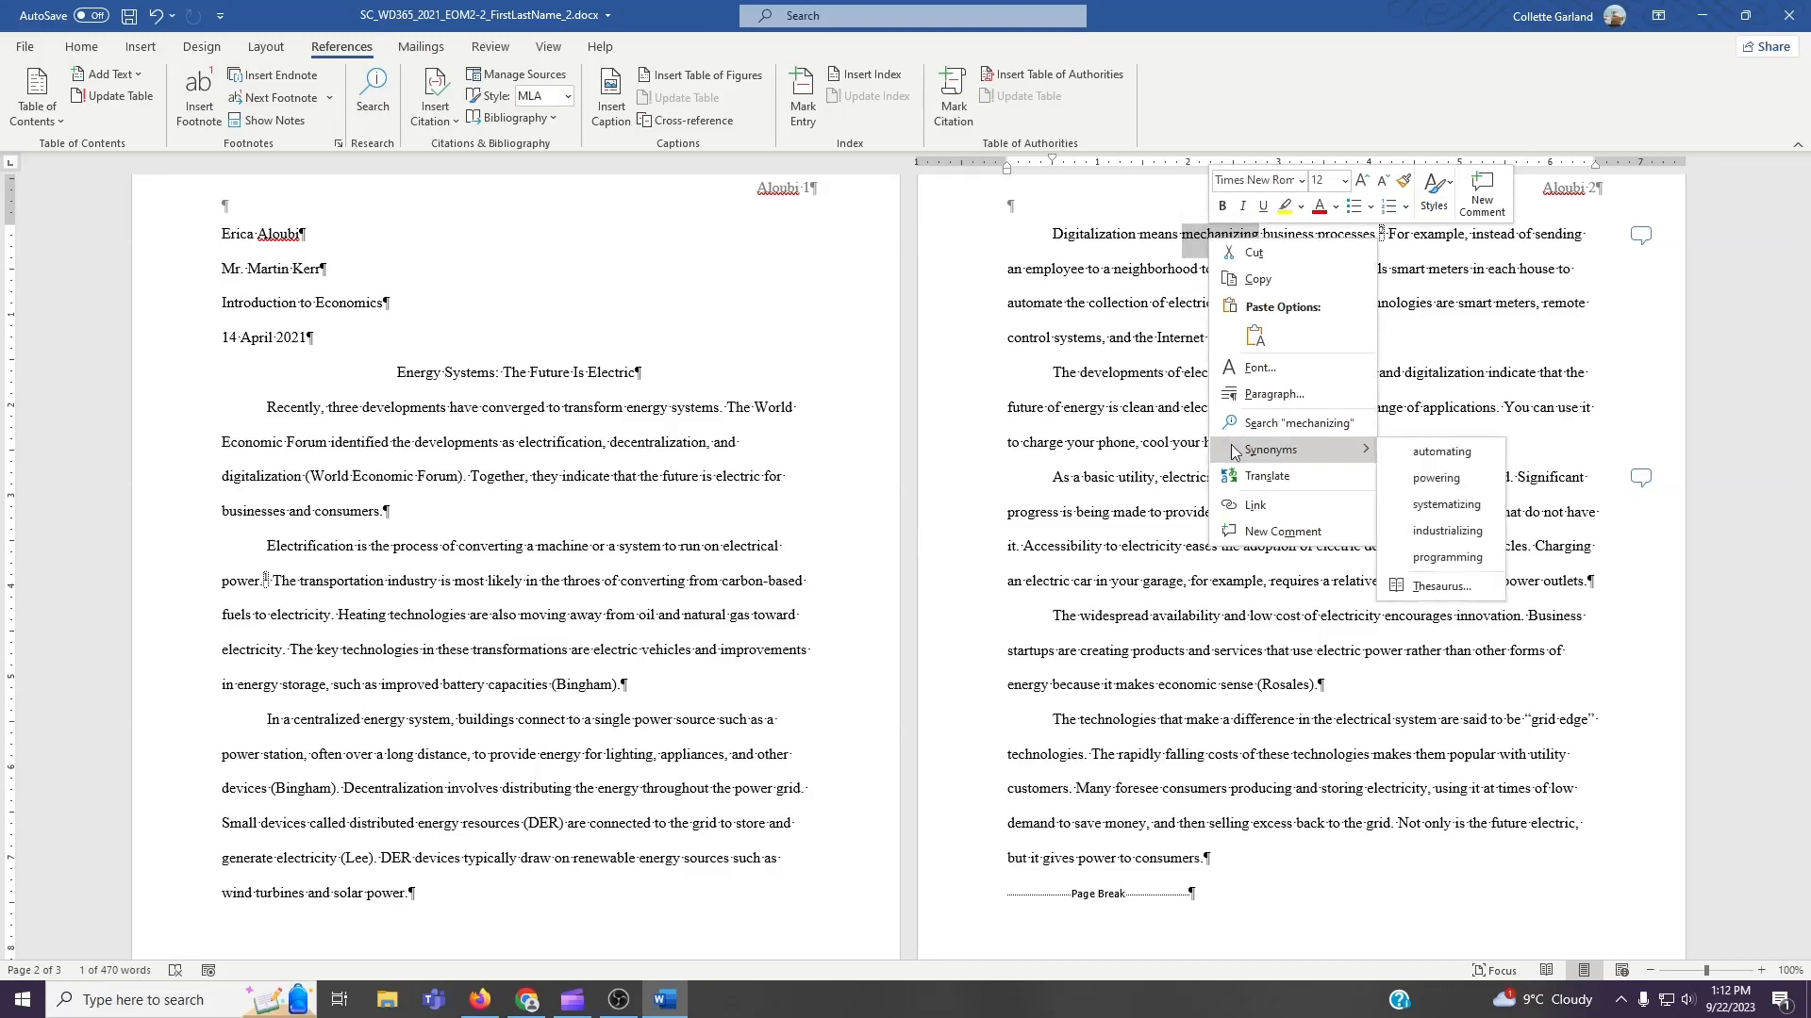
pyautogui.click(1400, 453)
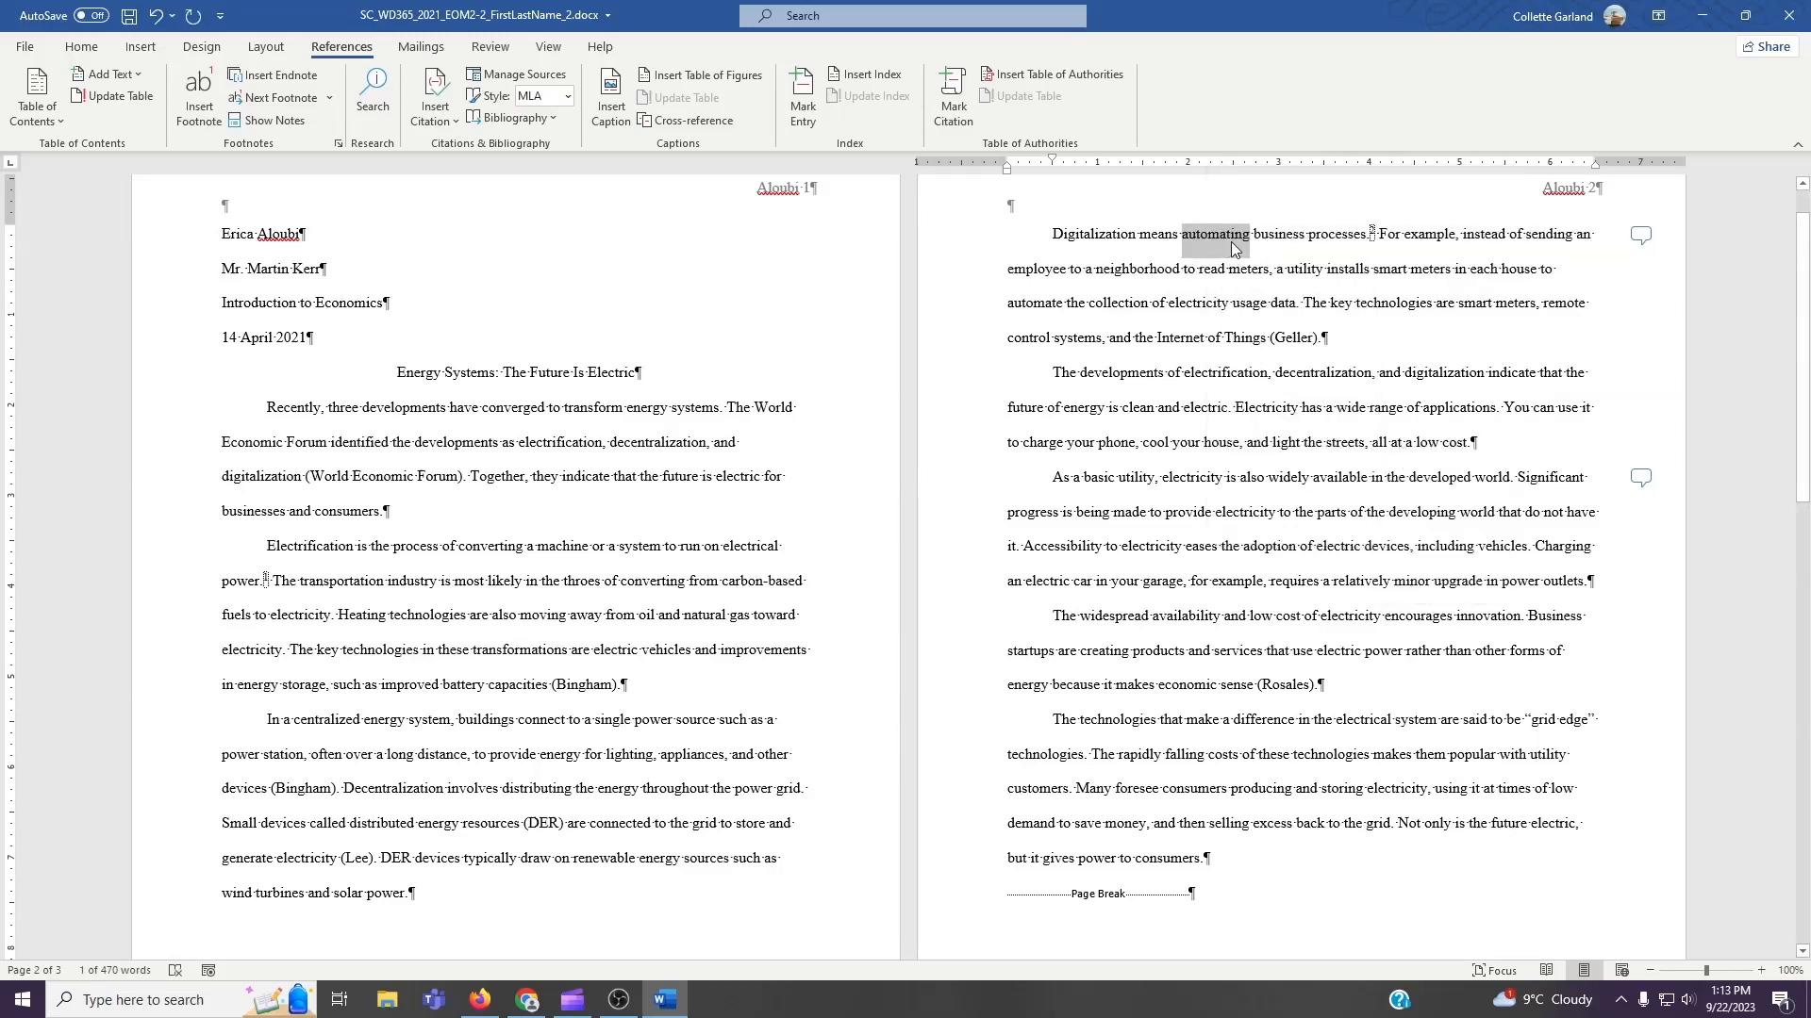
pyautogui.click(1259, 236)
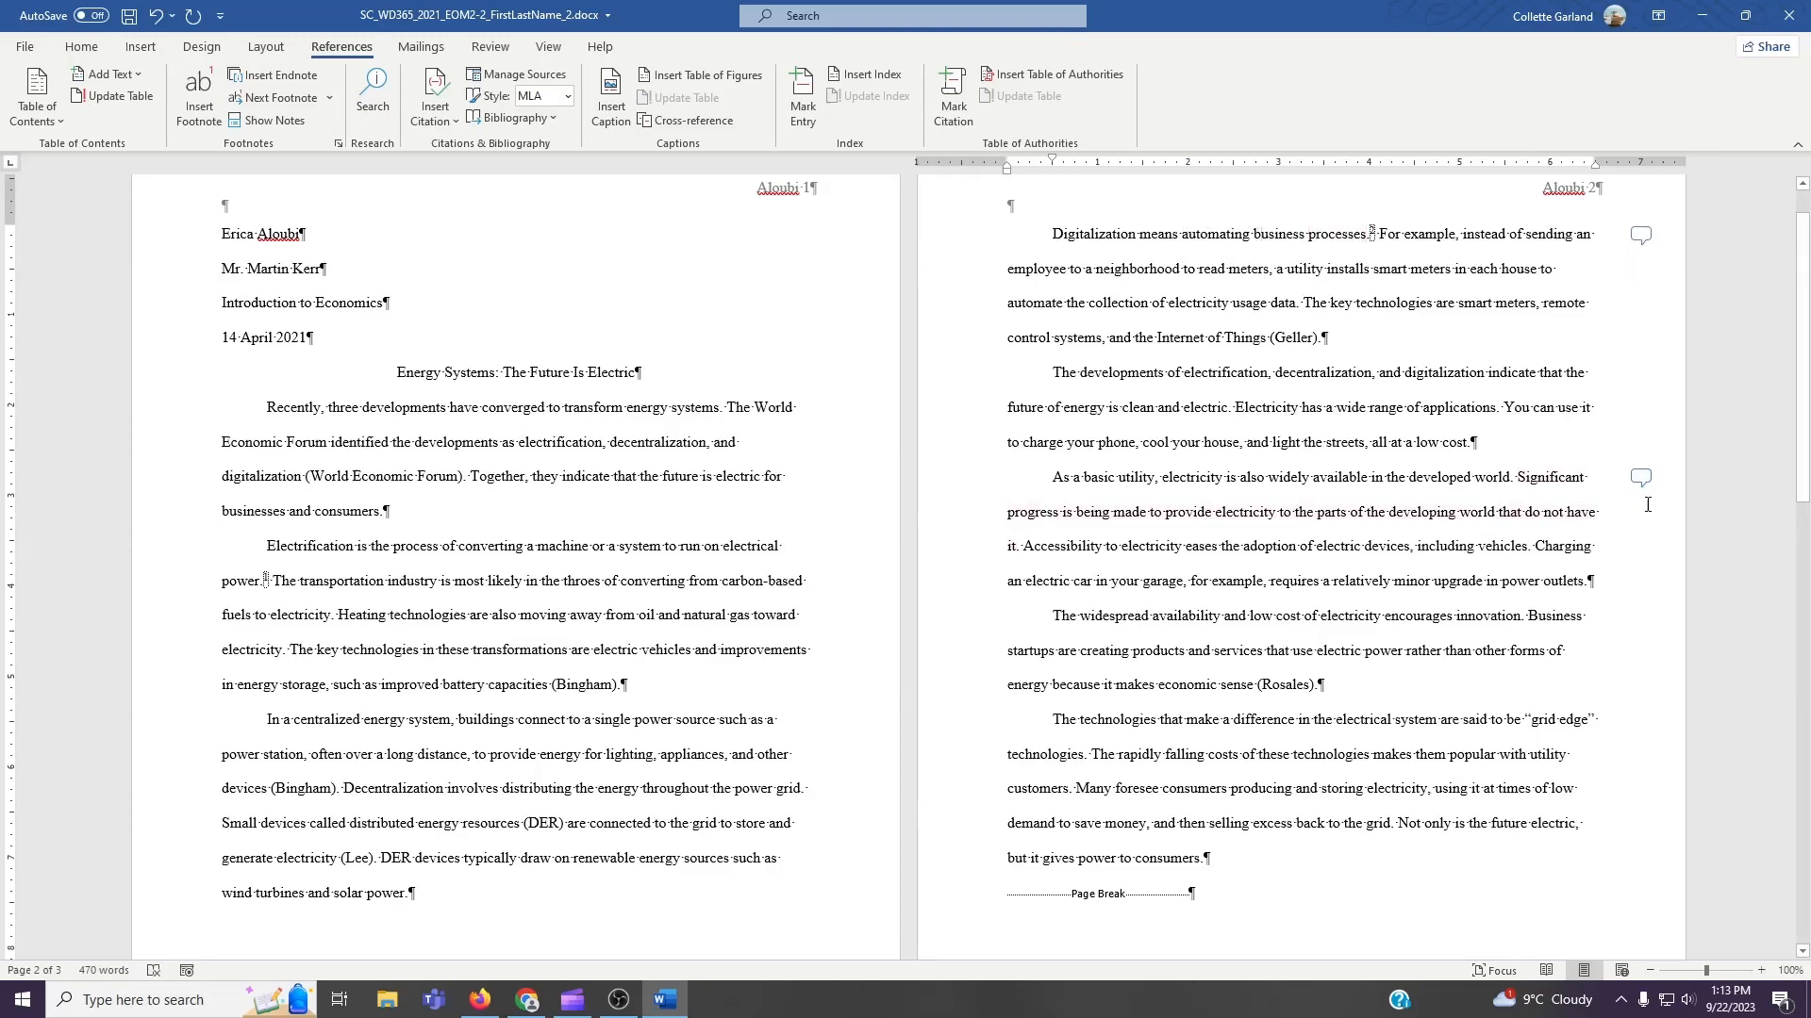
# Reply "I added one." to the comment asking for at least one more footnote, beside the digitalization paragraph.
pyautogui.click(1642, 239)
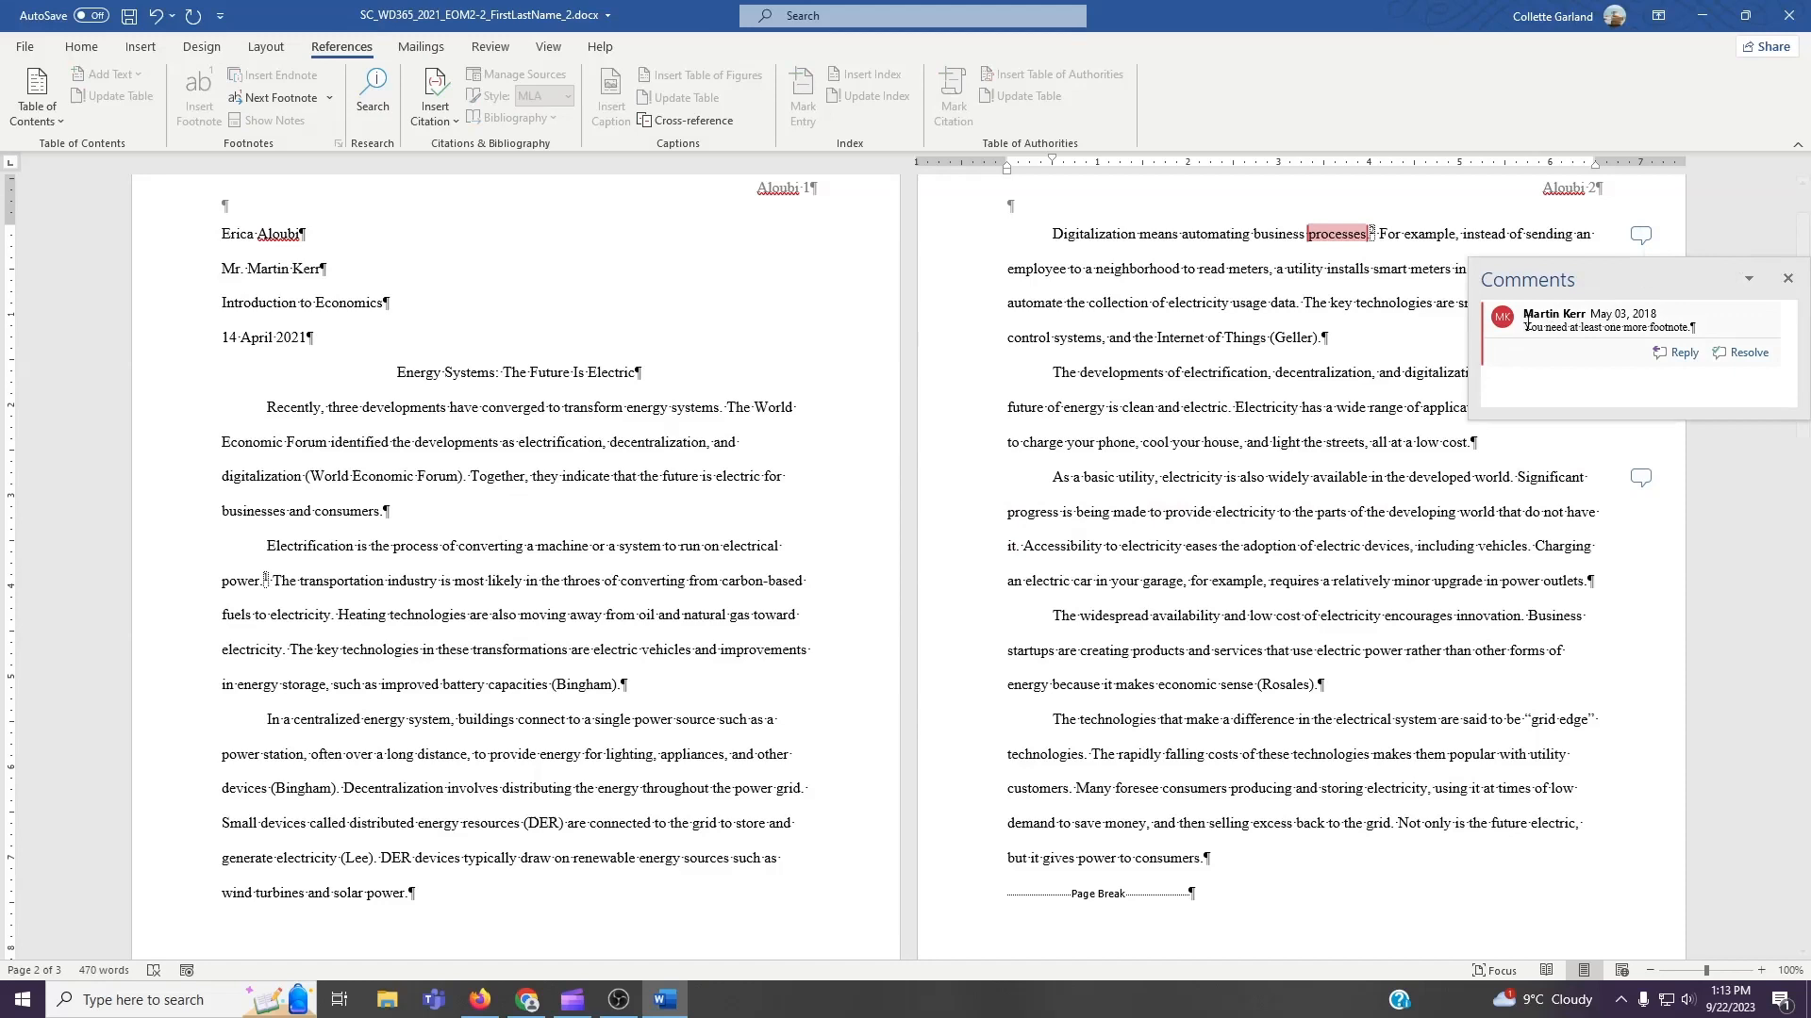
pyautogui.click(1680, 349)
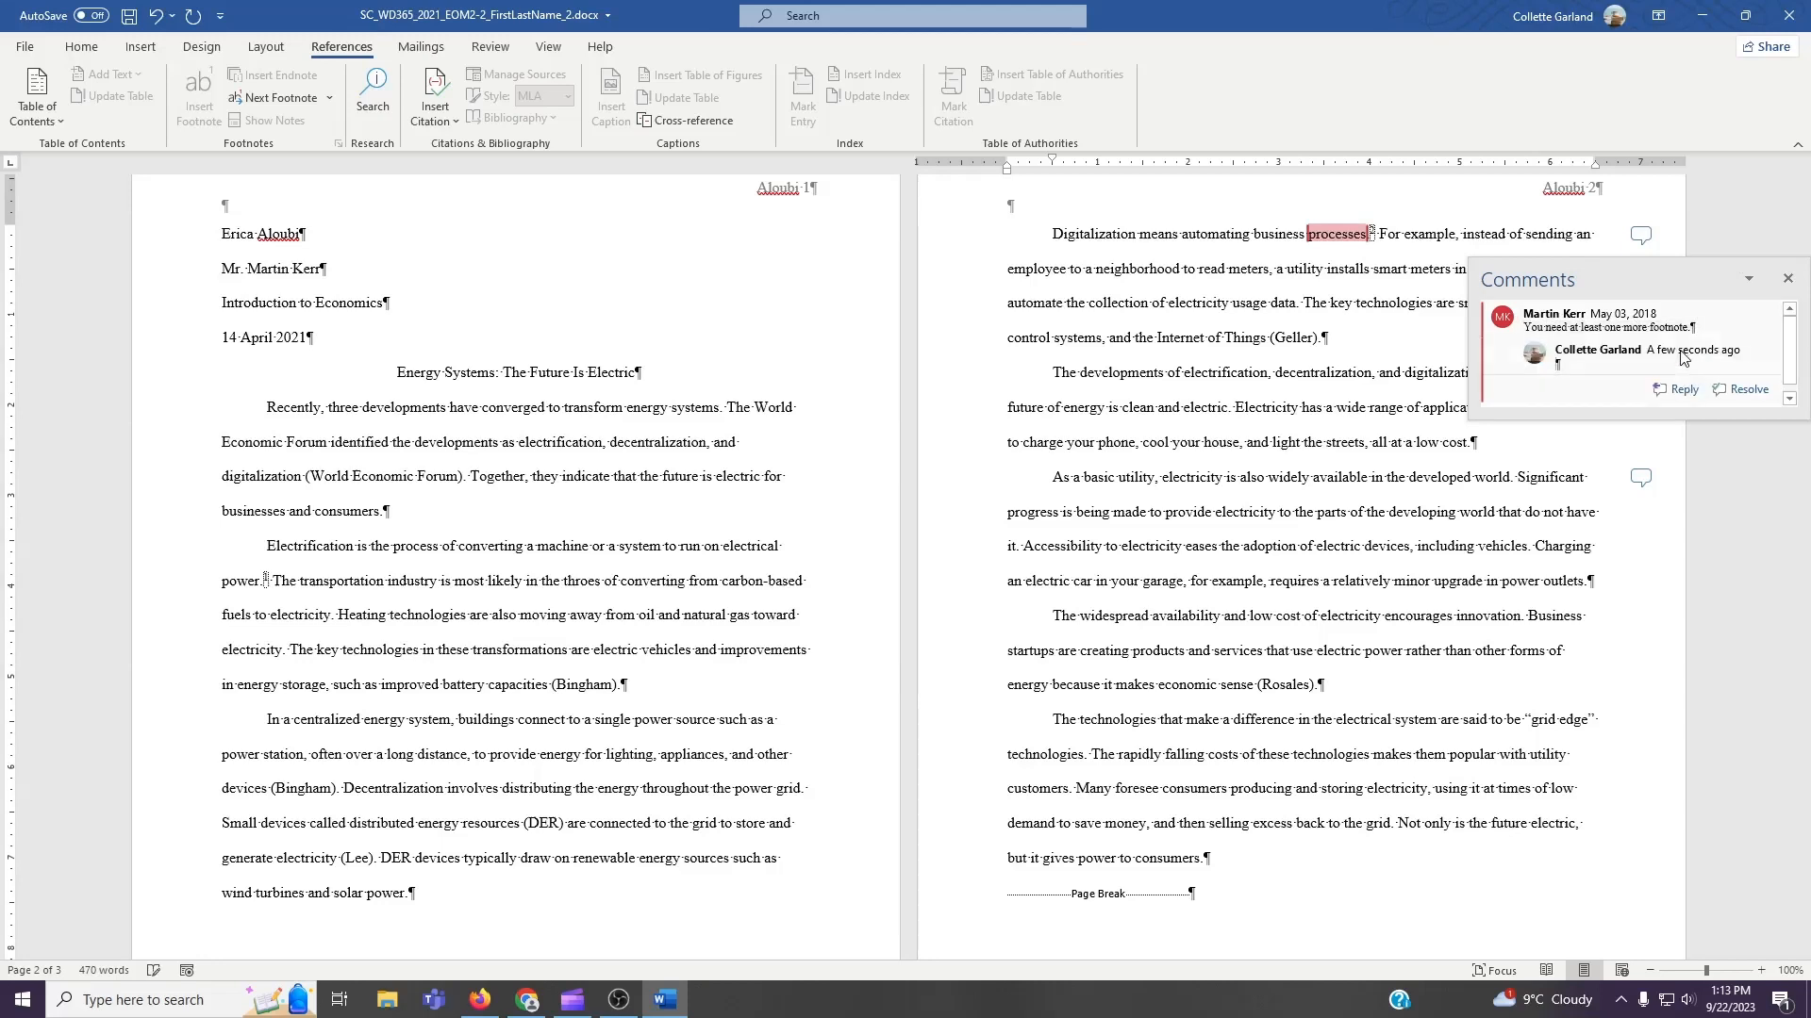
pyautogui.write('I added one.')
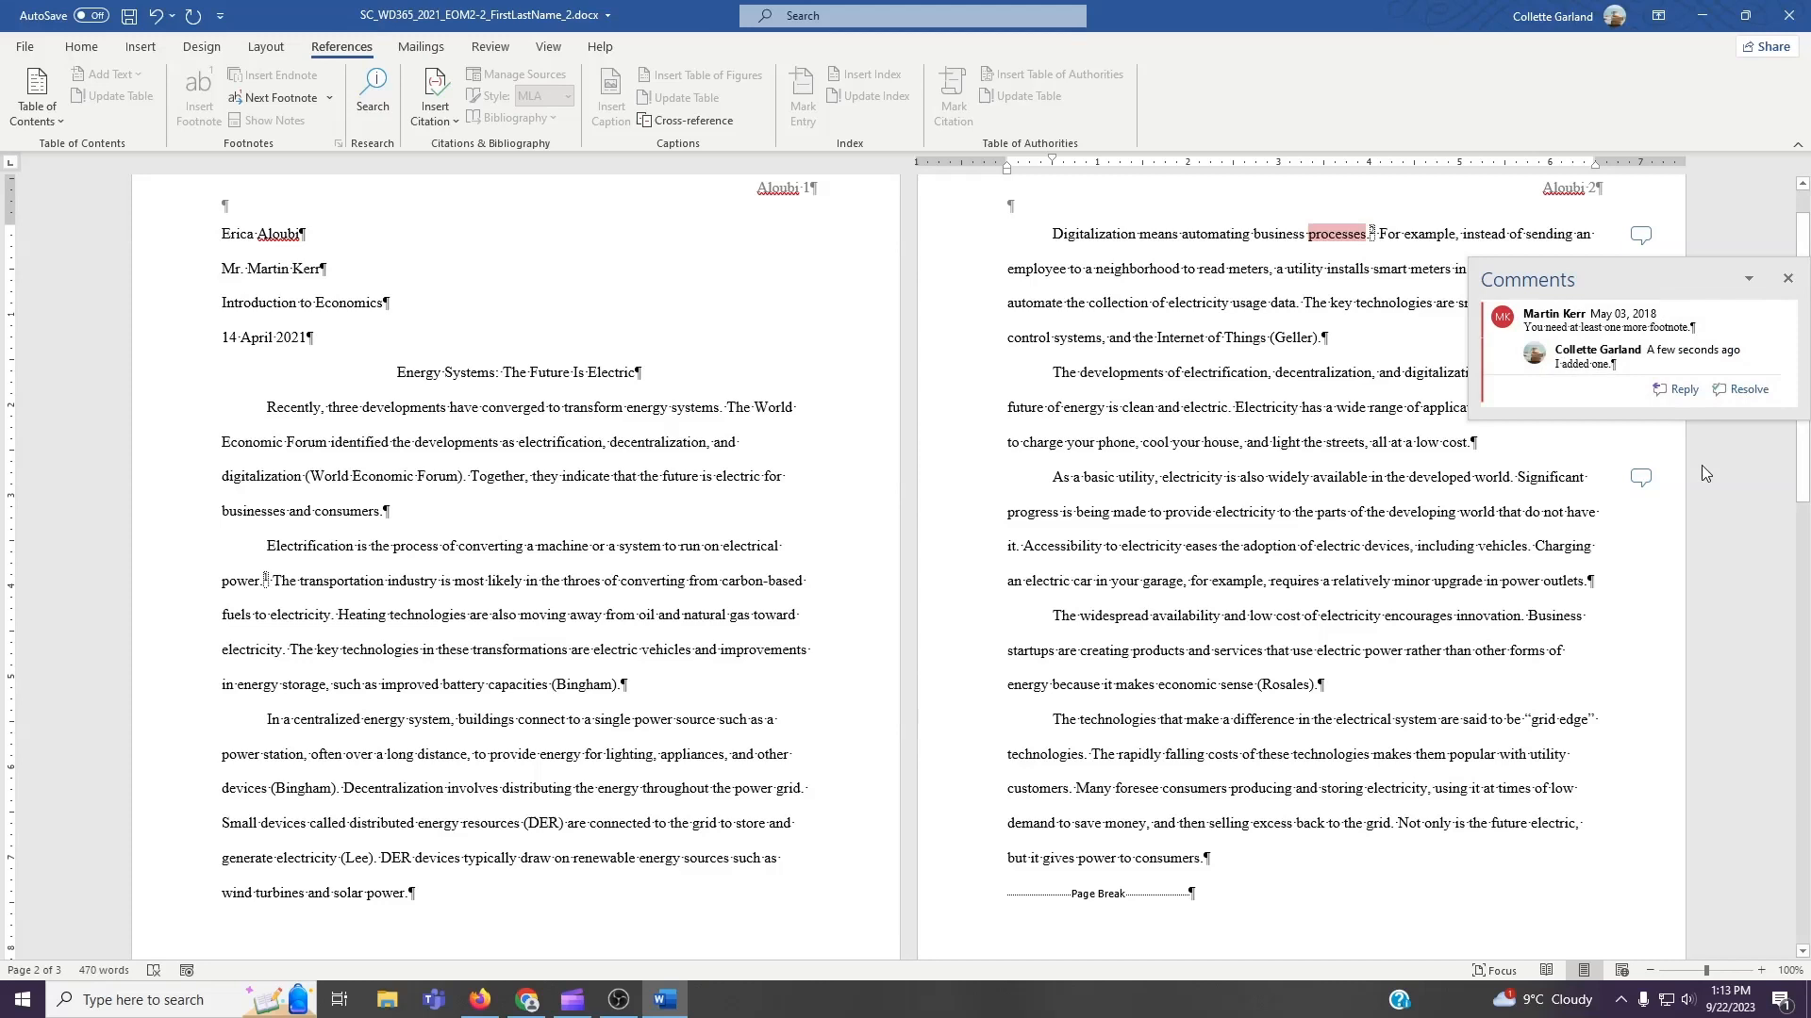
# Add page number 26 to the citation after "Internet of Things" in the digitalization paragraph.
pyautogui.click(1702, 466)
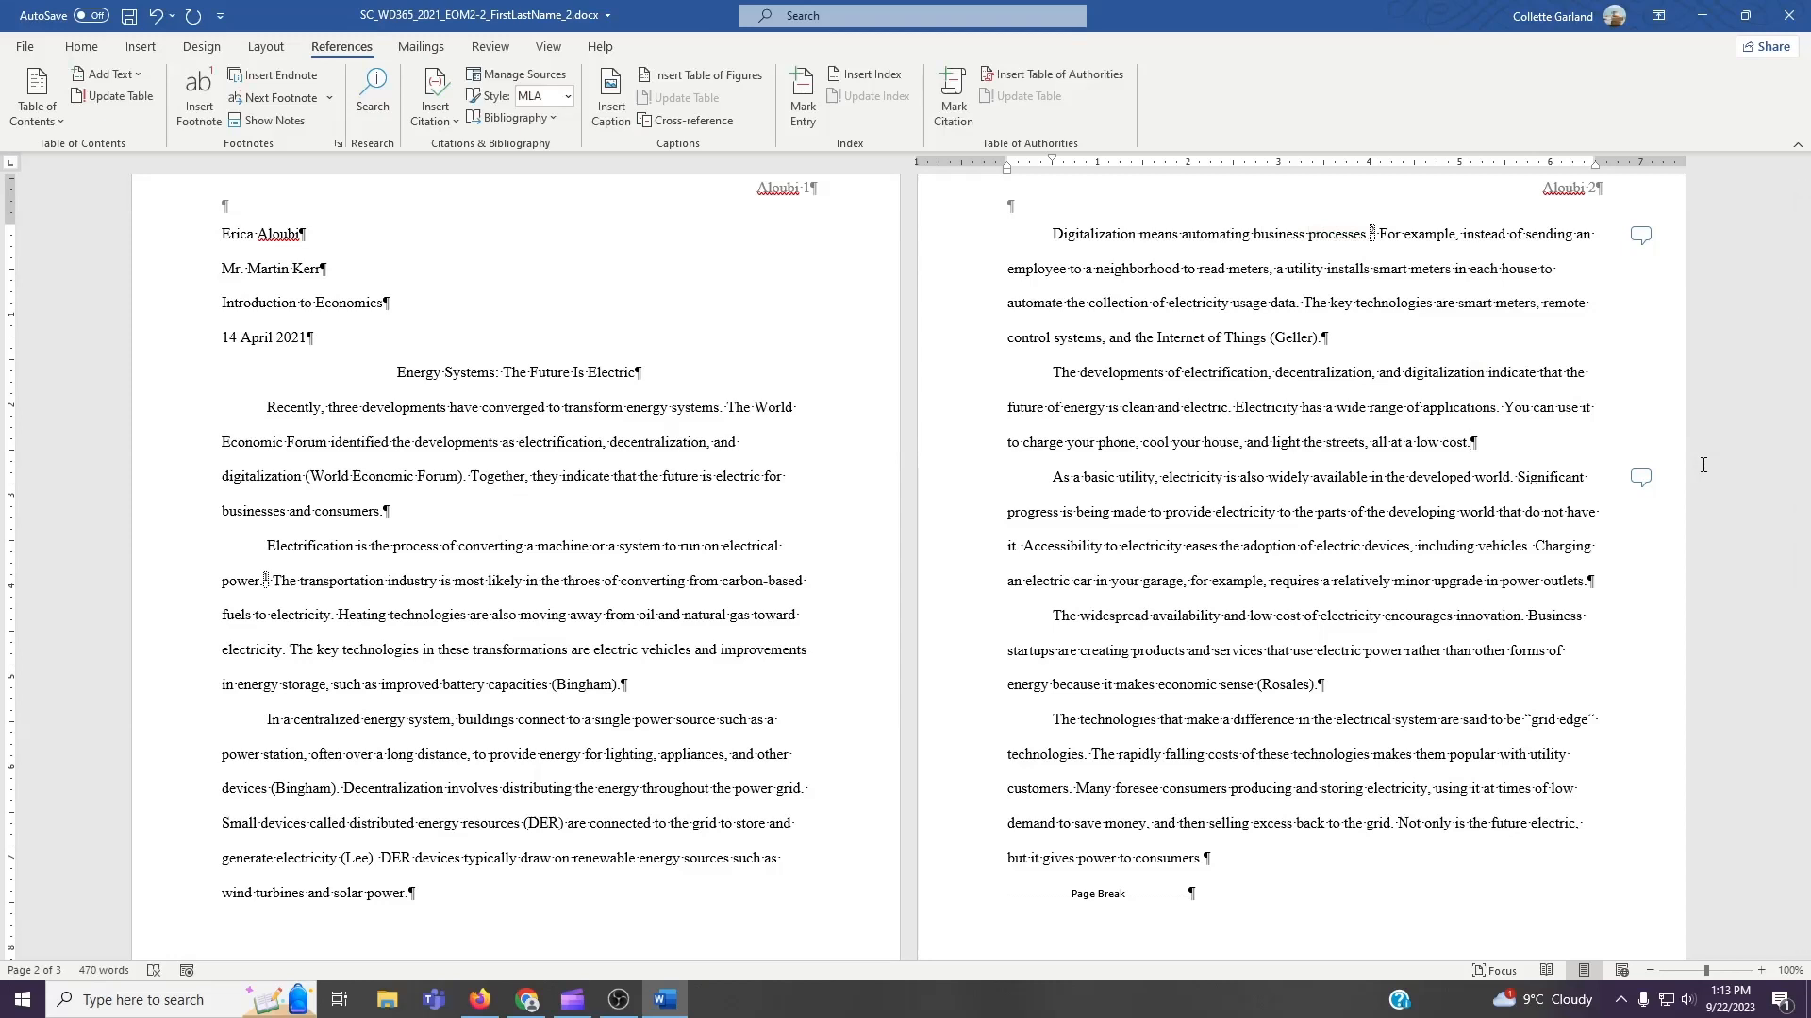
pyautogui.rightClick(1291, 340)
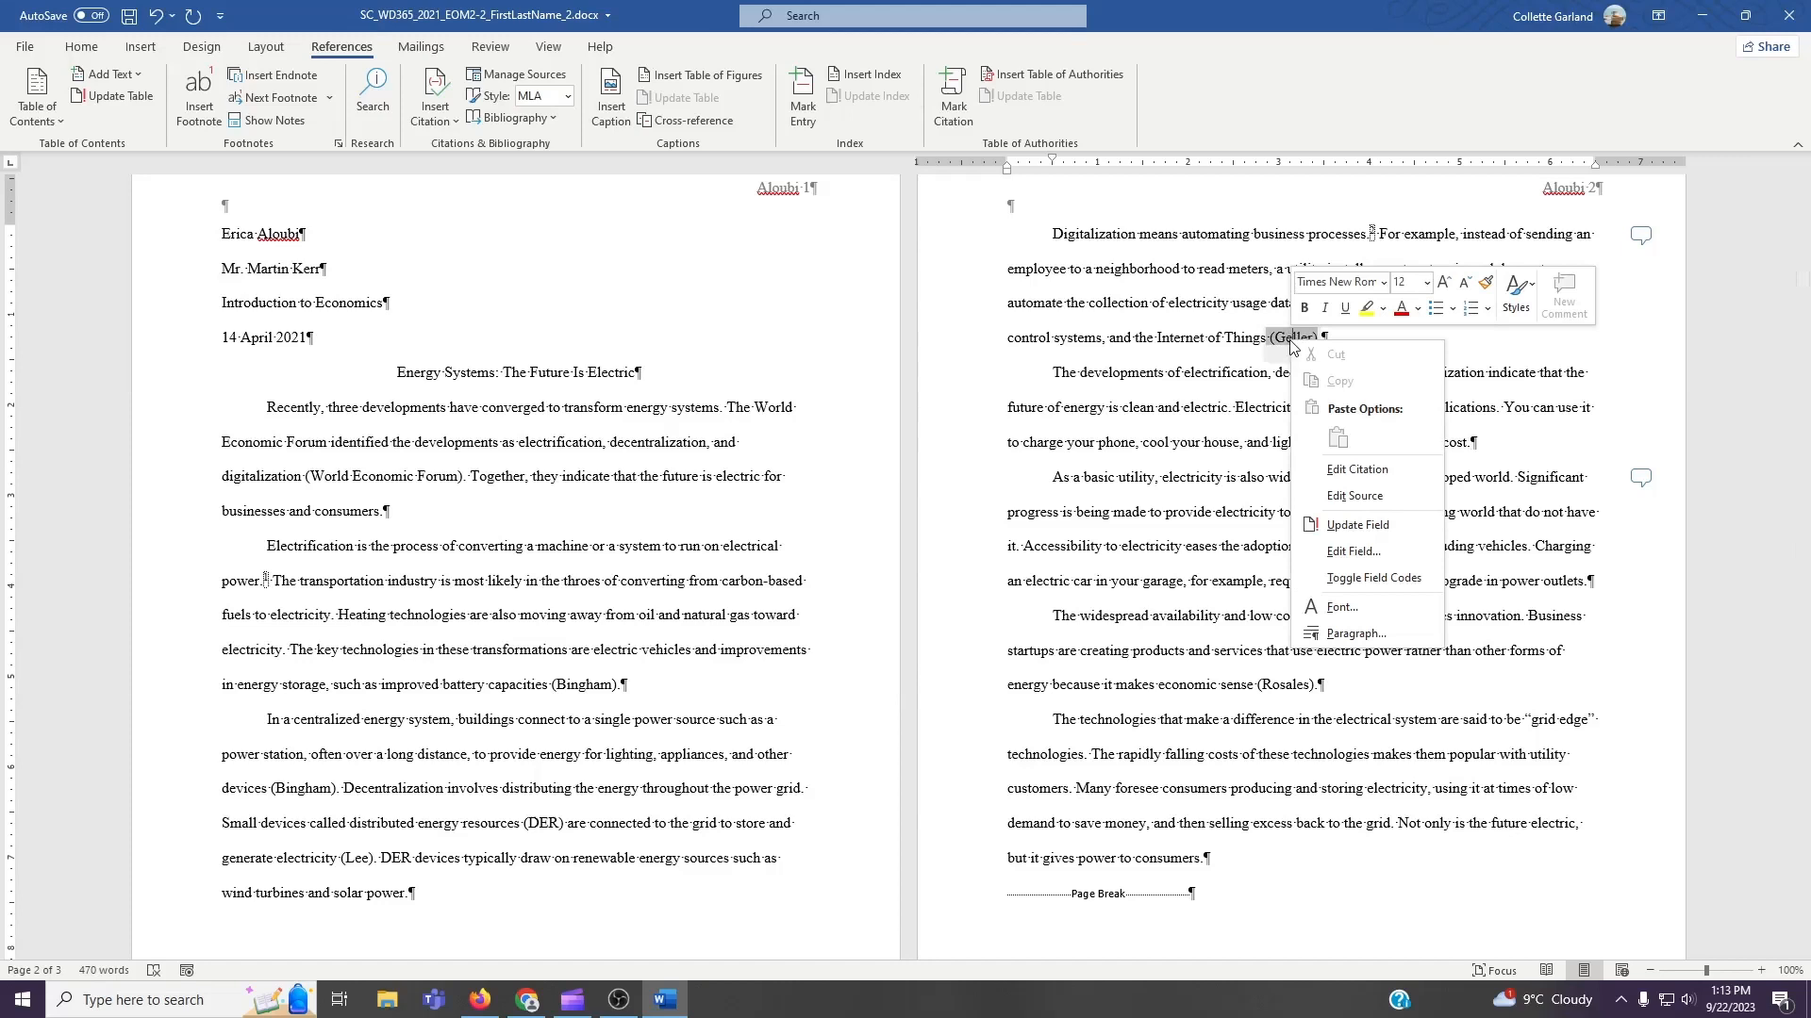
pyautogui.click(1334, 473)
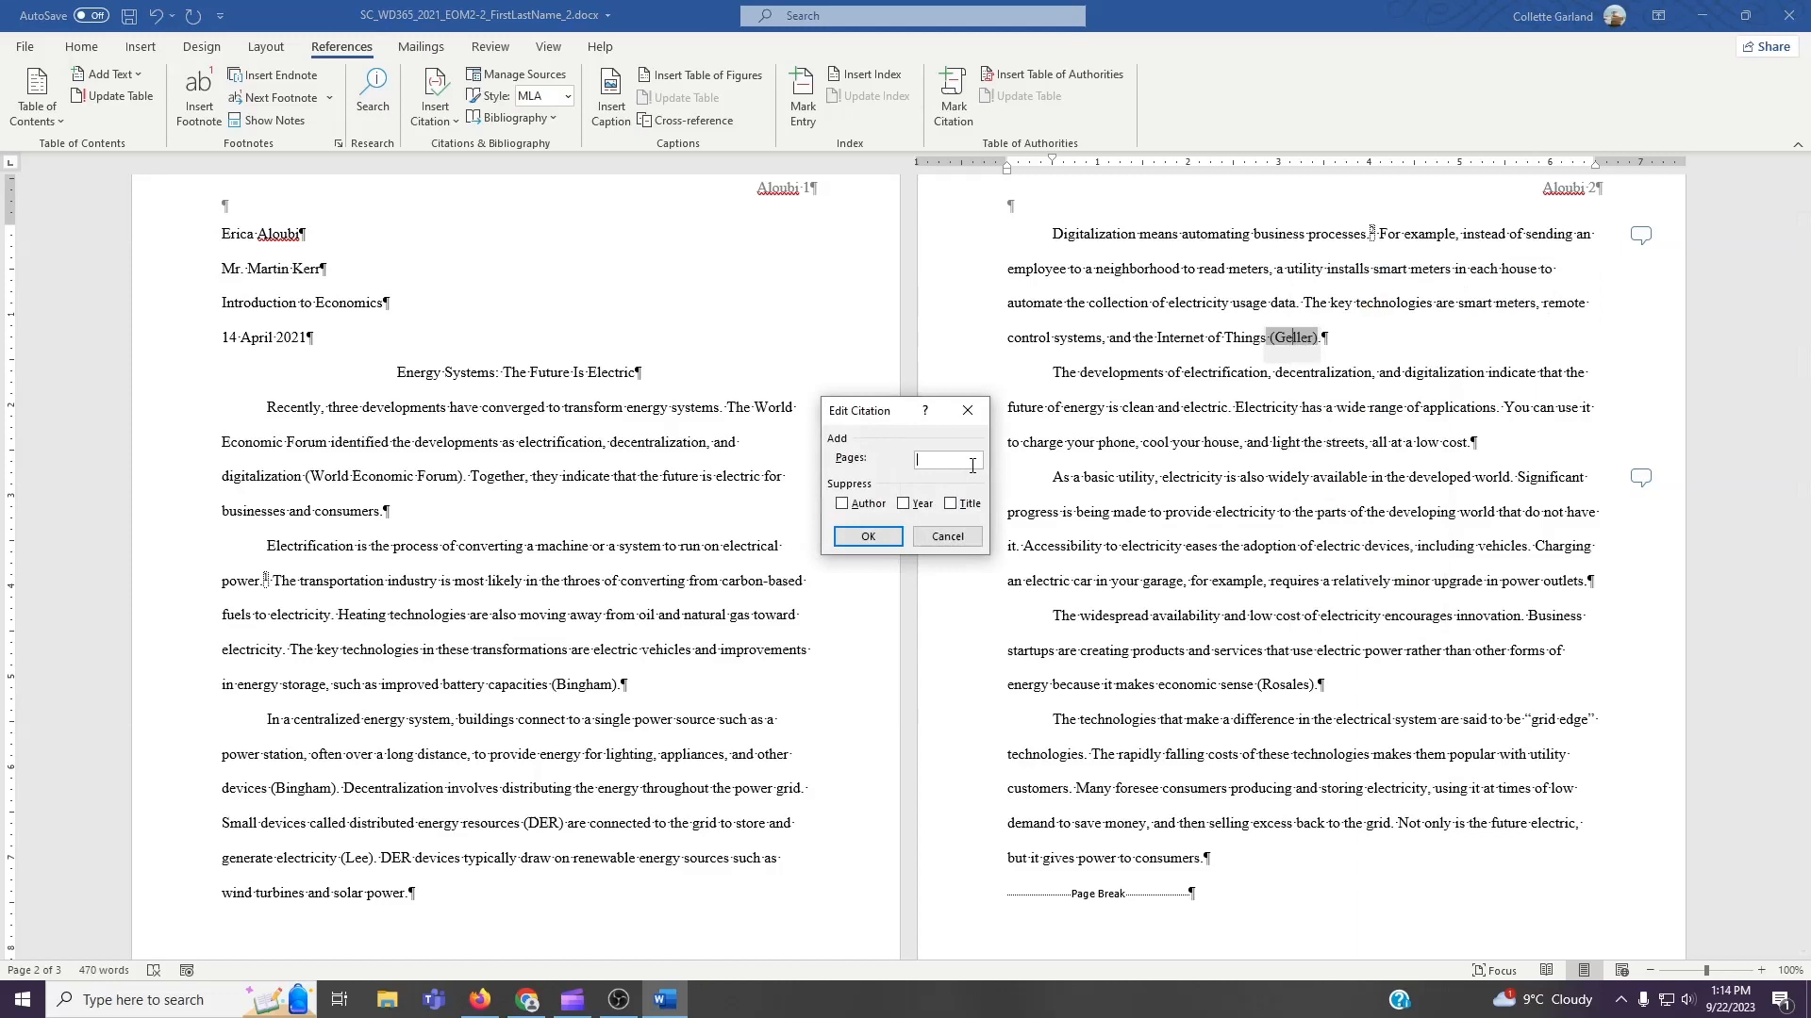
pyautogui.write('26')
pyautogui.click(868, 536)
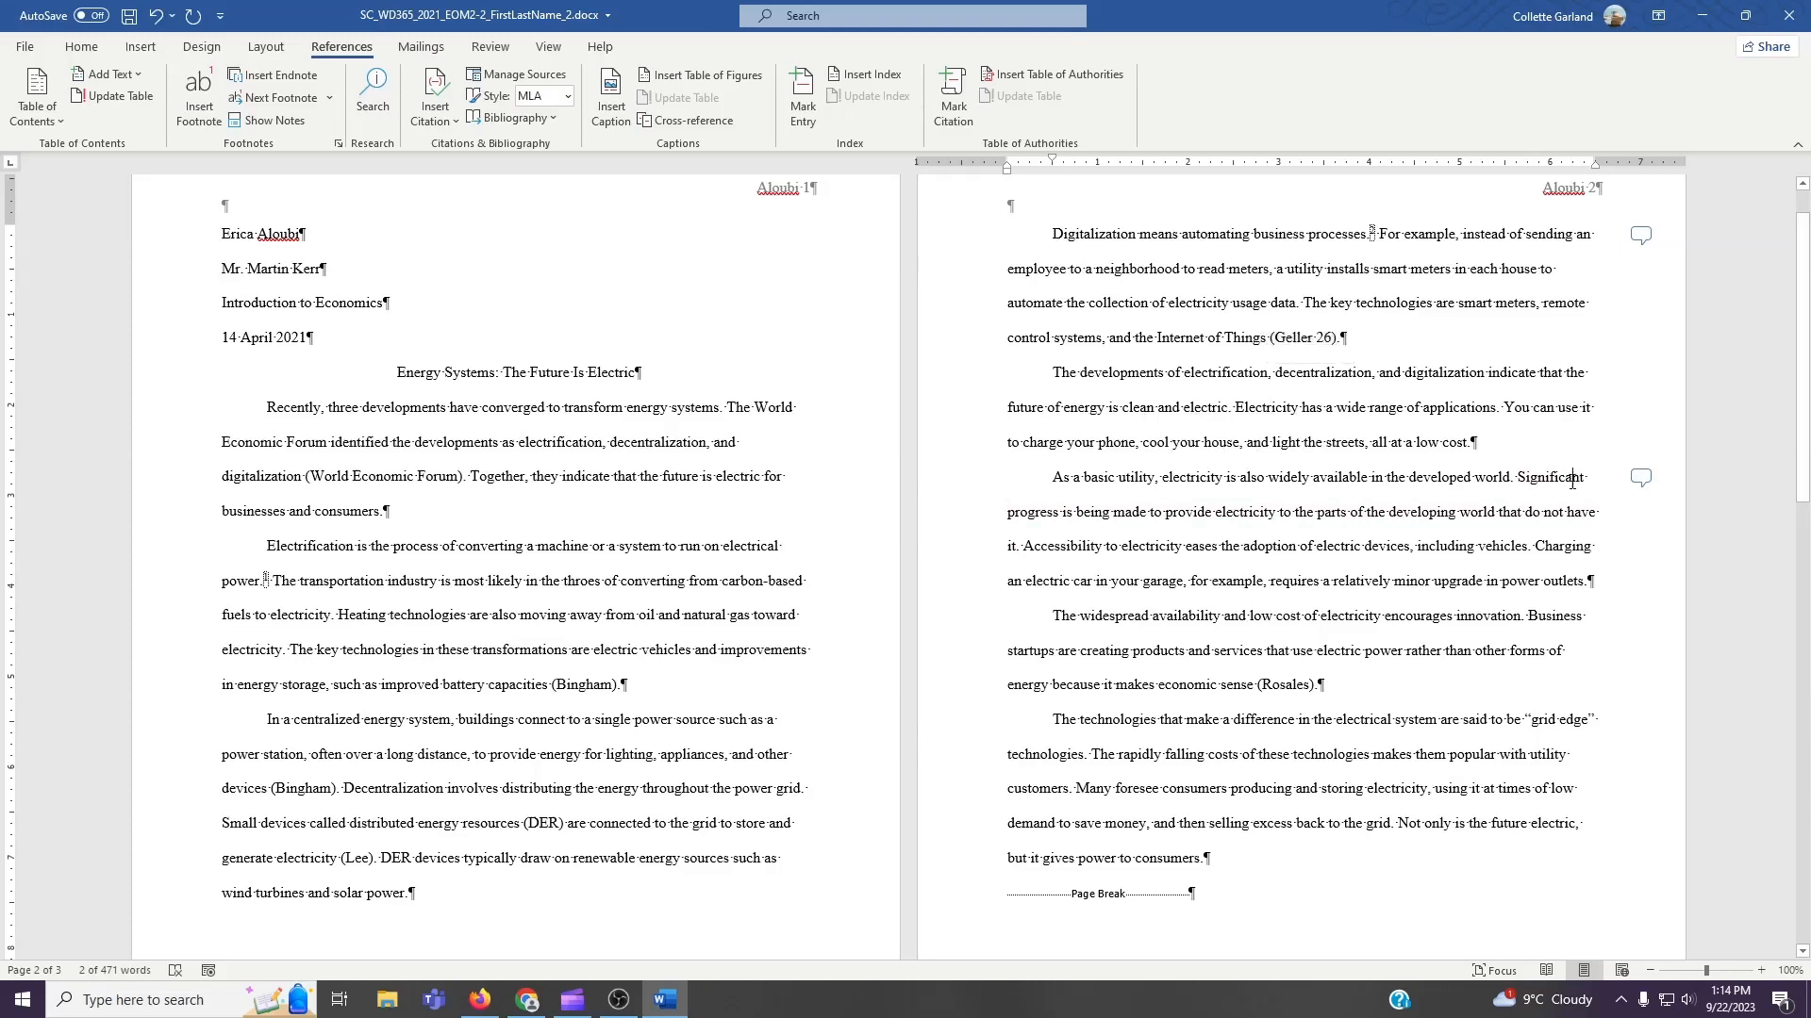
# Delete the reviewer's comment asking for a citation to support the sentence starting "Significant progress".
pyautogui.click(1639, 478)
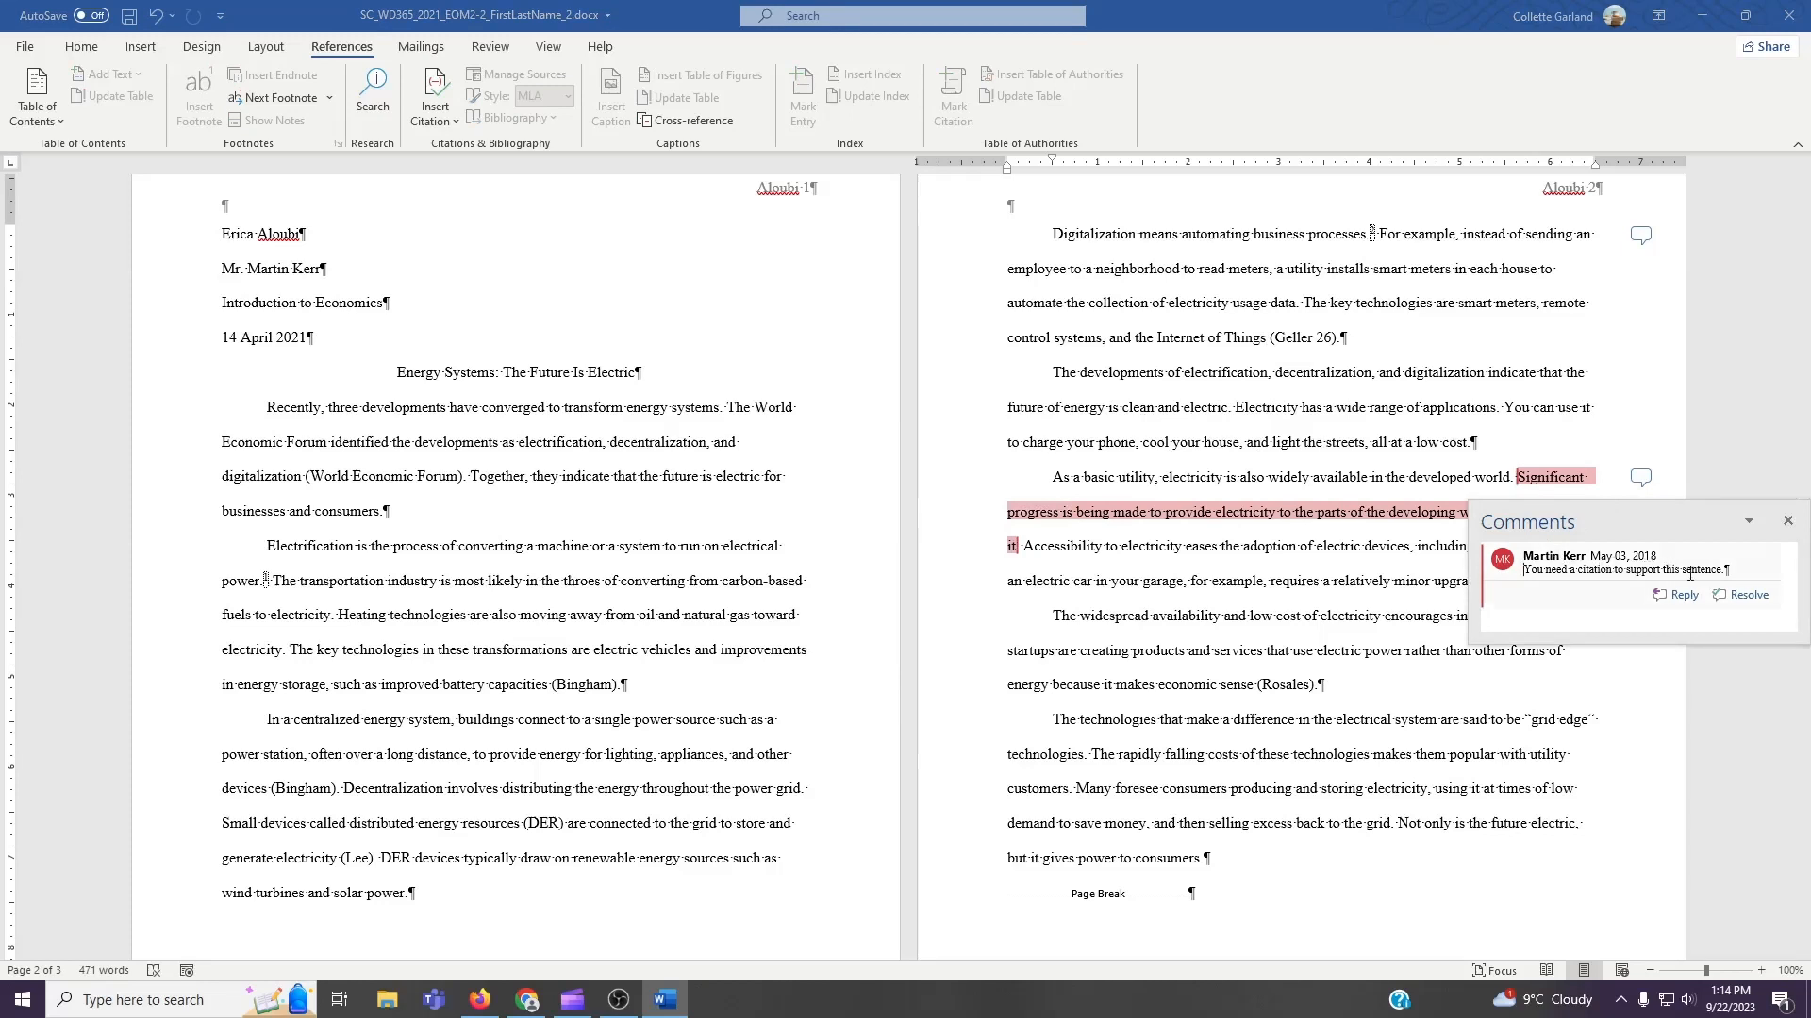
pyautogui.click(1641, 479)
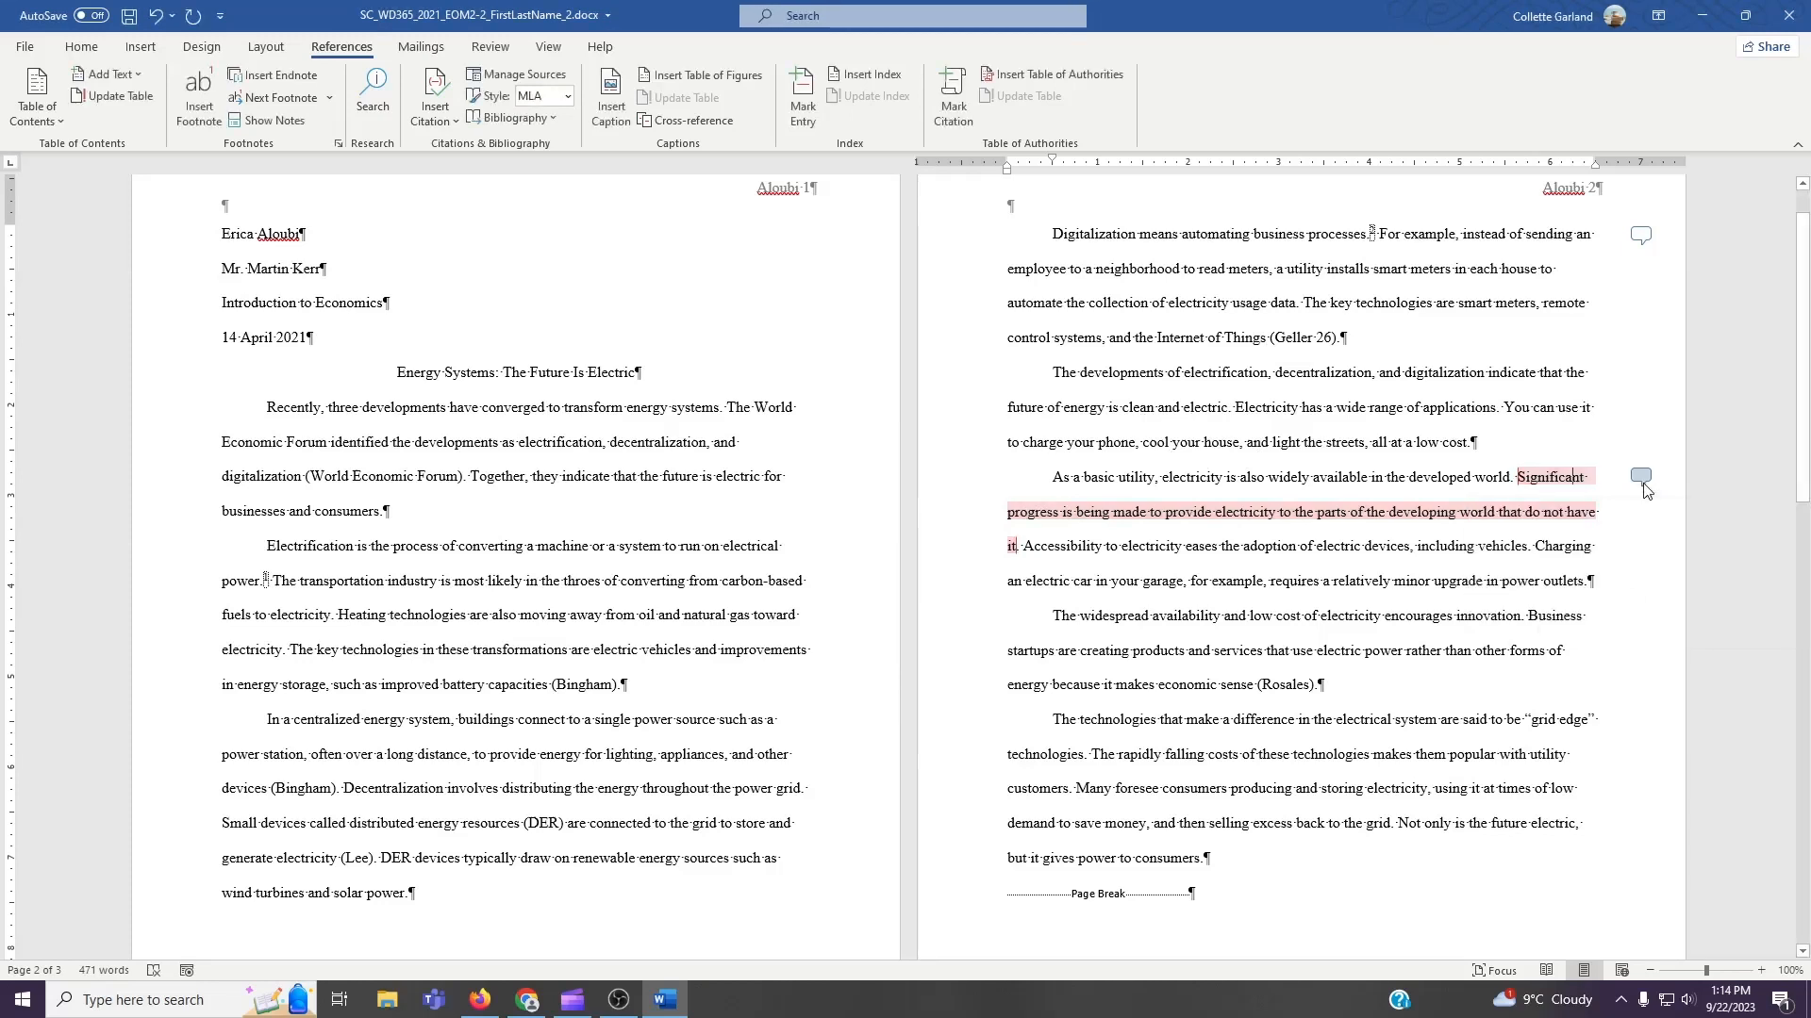
pyautogui.click(1642, 481)
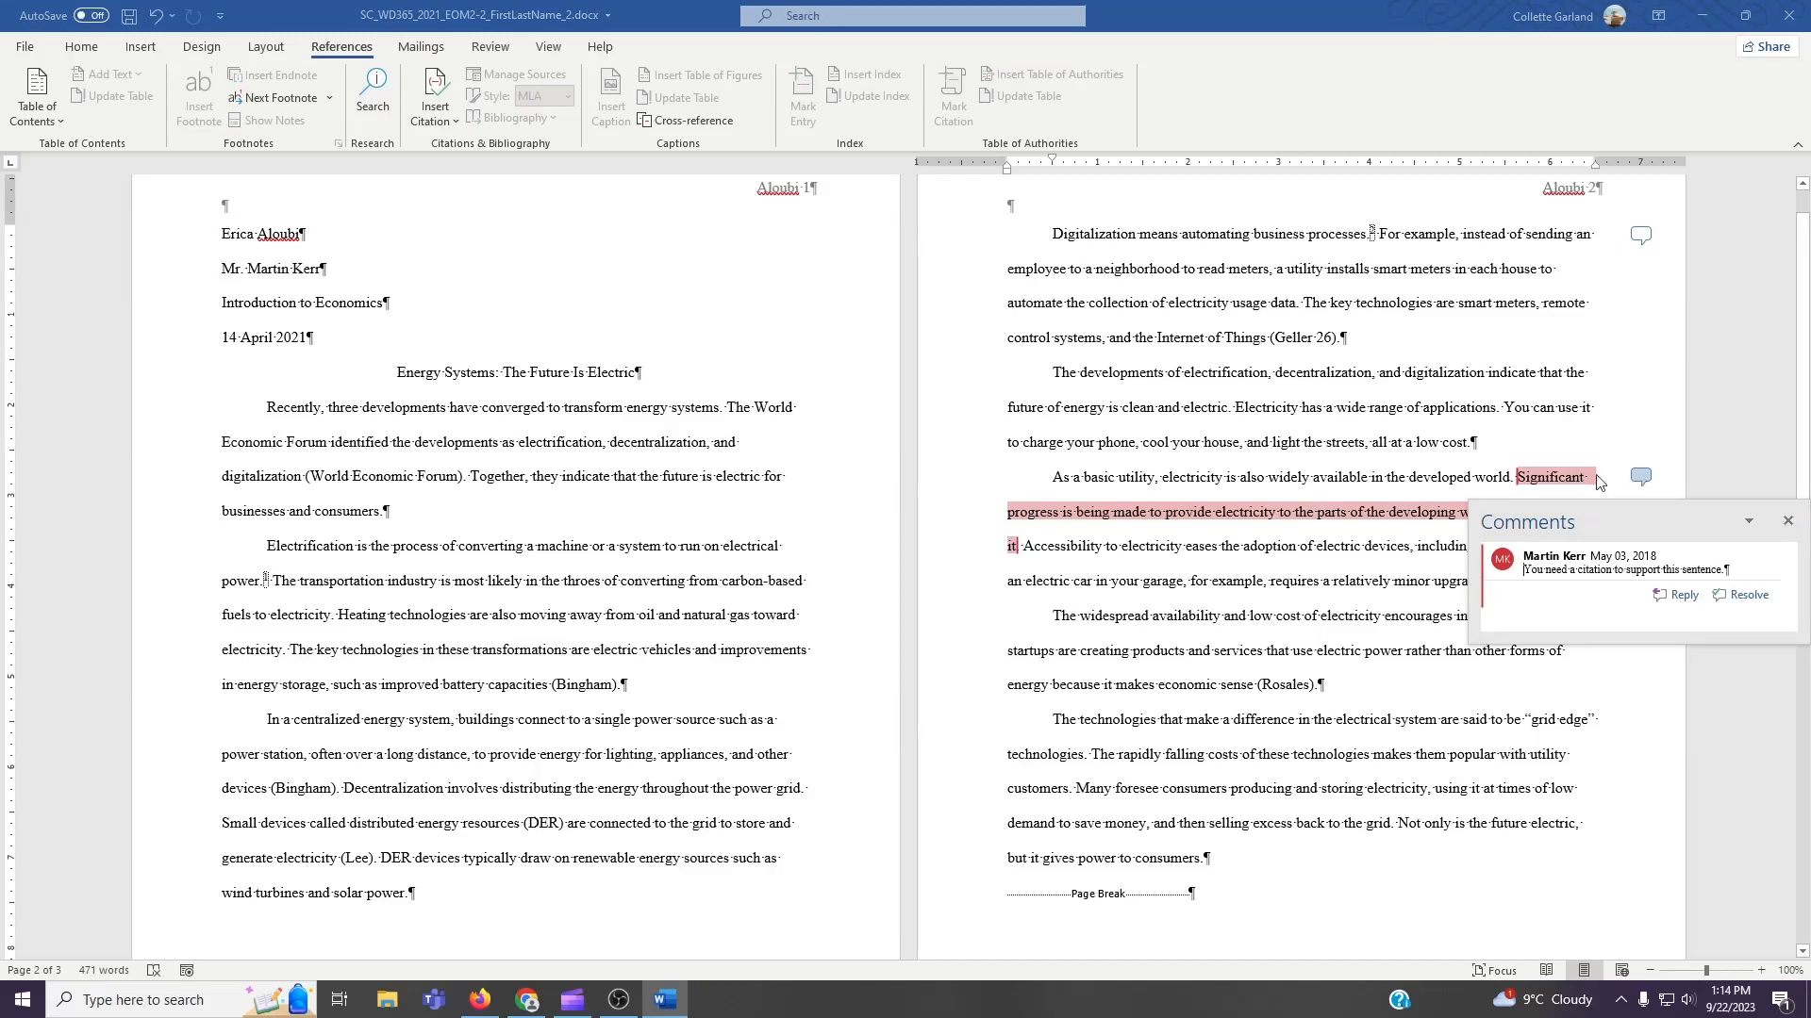
pyautogui.click(486, 47)
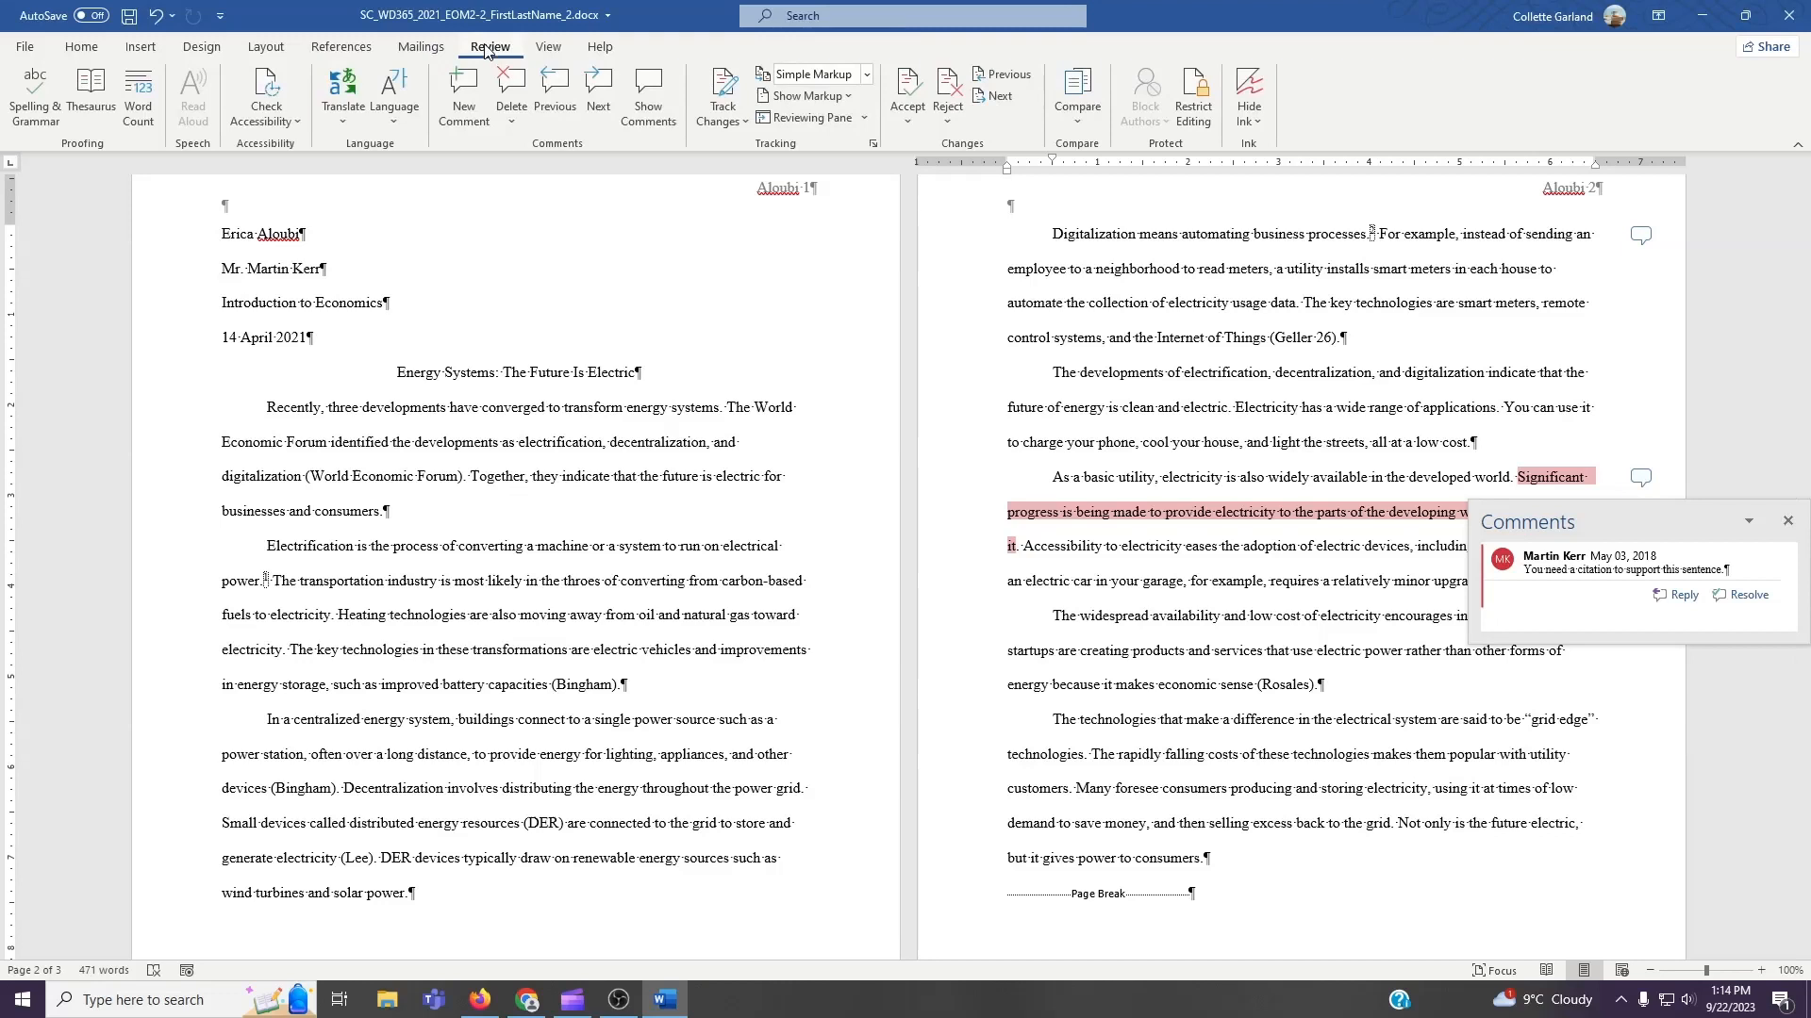
pyautogui.click(512, 87)
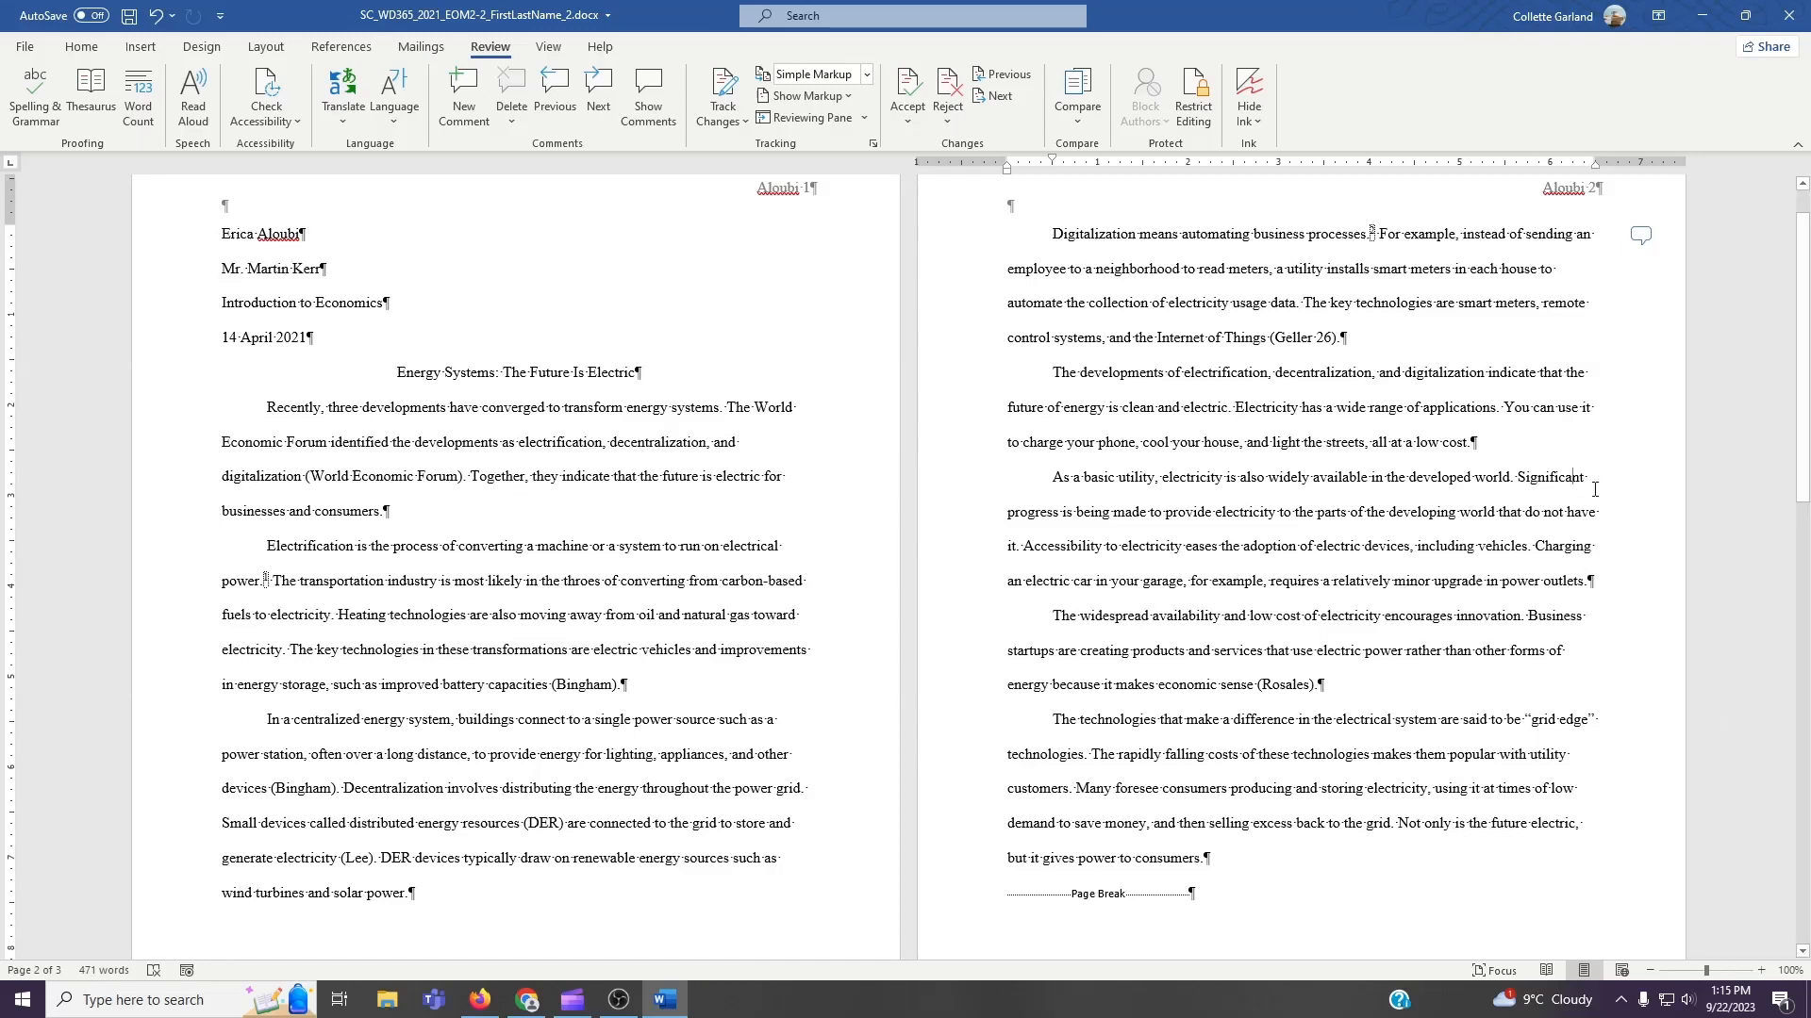
# Start a new Web site source for a citation before the period after "the developing world that do not have it".
pyautogui.click(1558, 479)
pyautogui.click(342, 47)
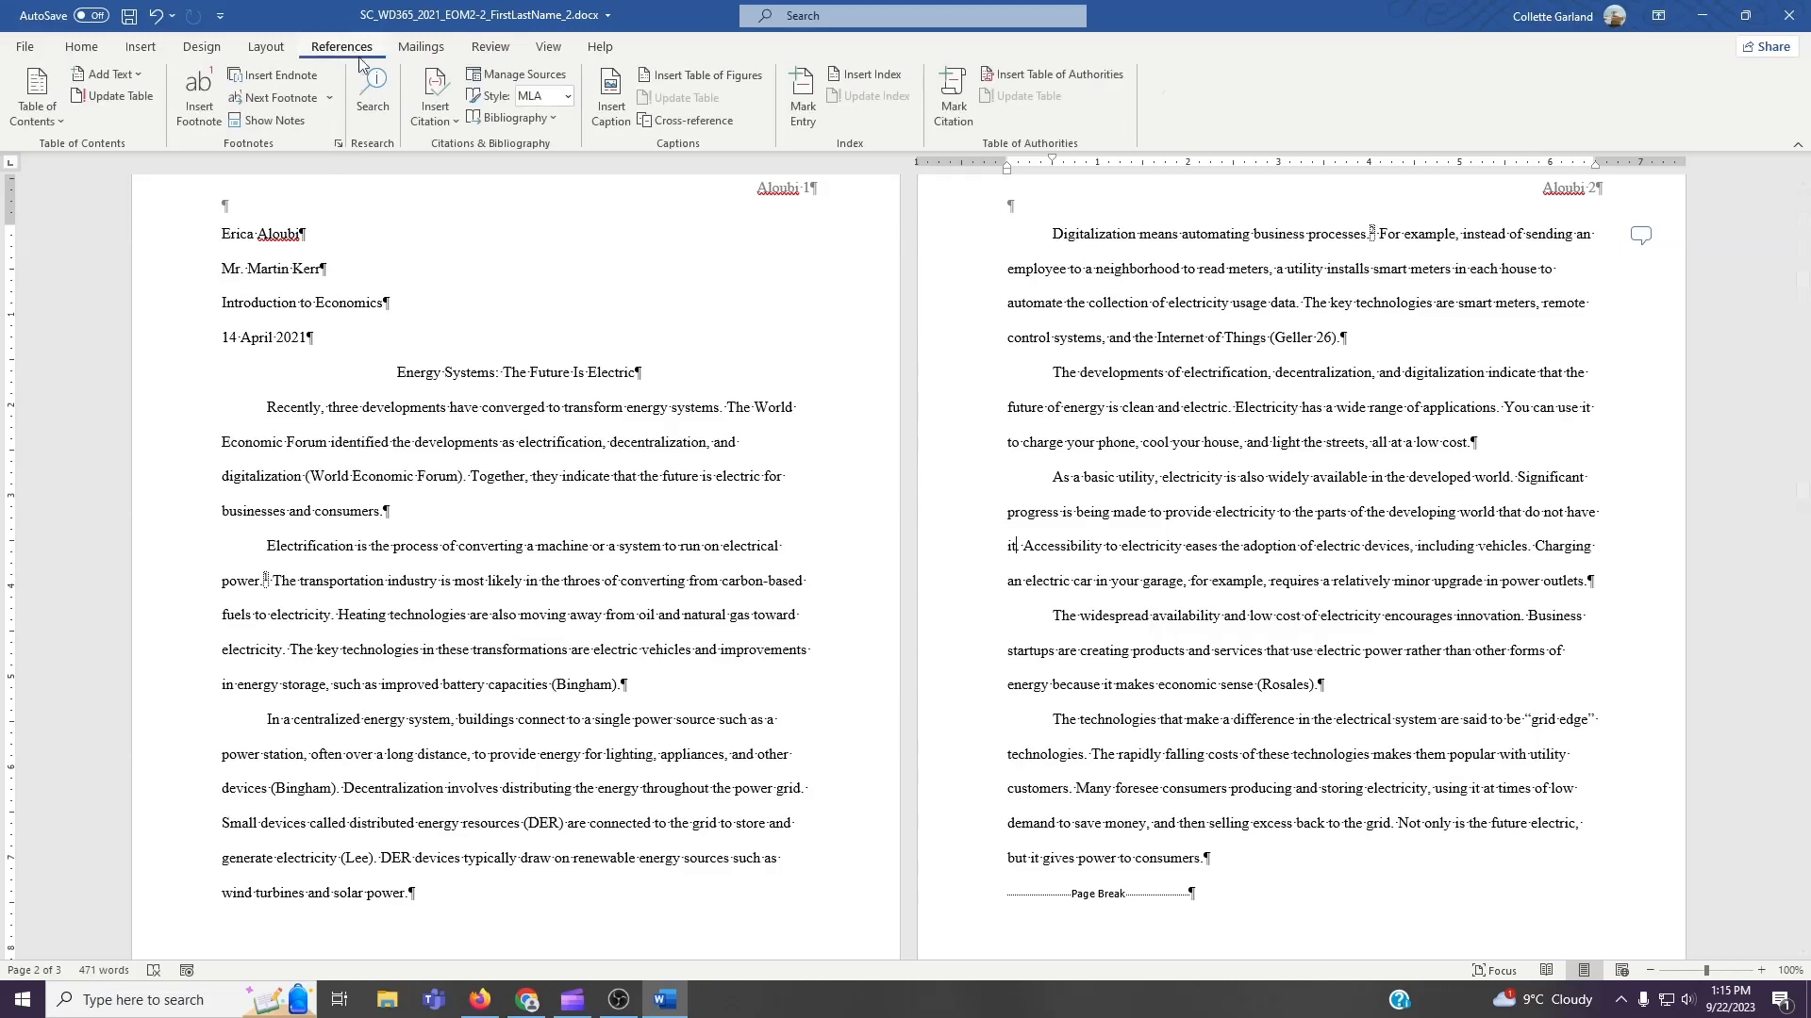
pyautogui.click(437, 121)
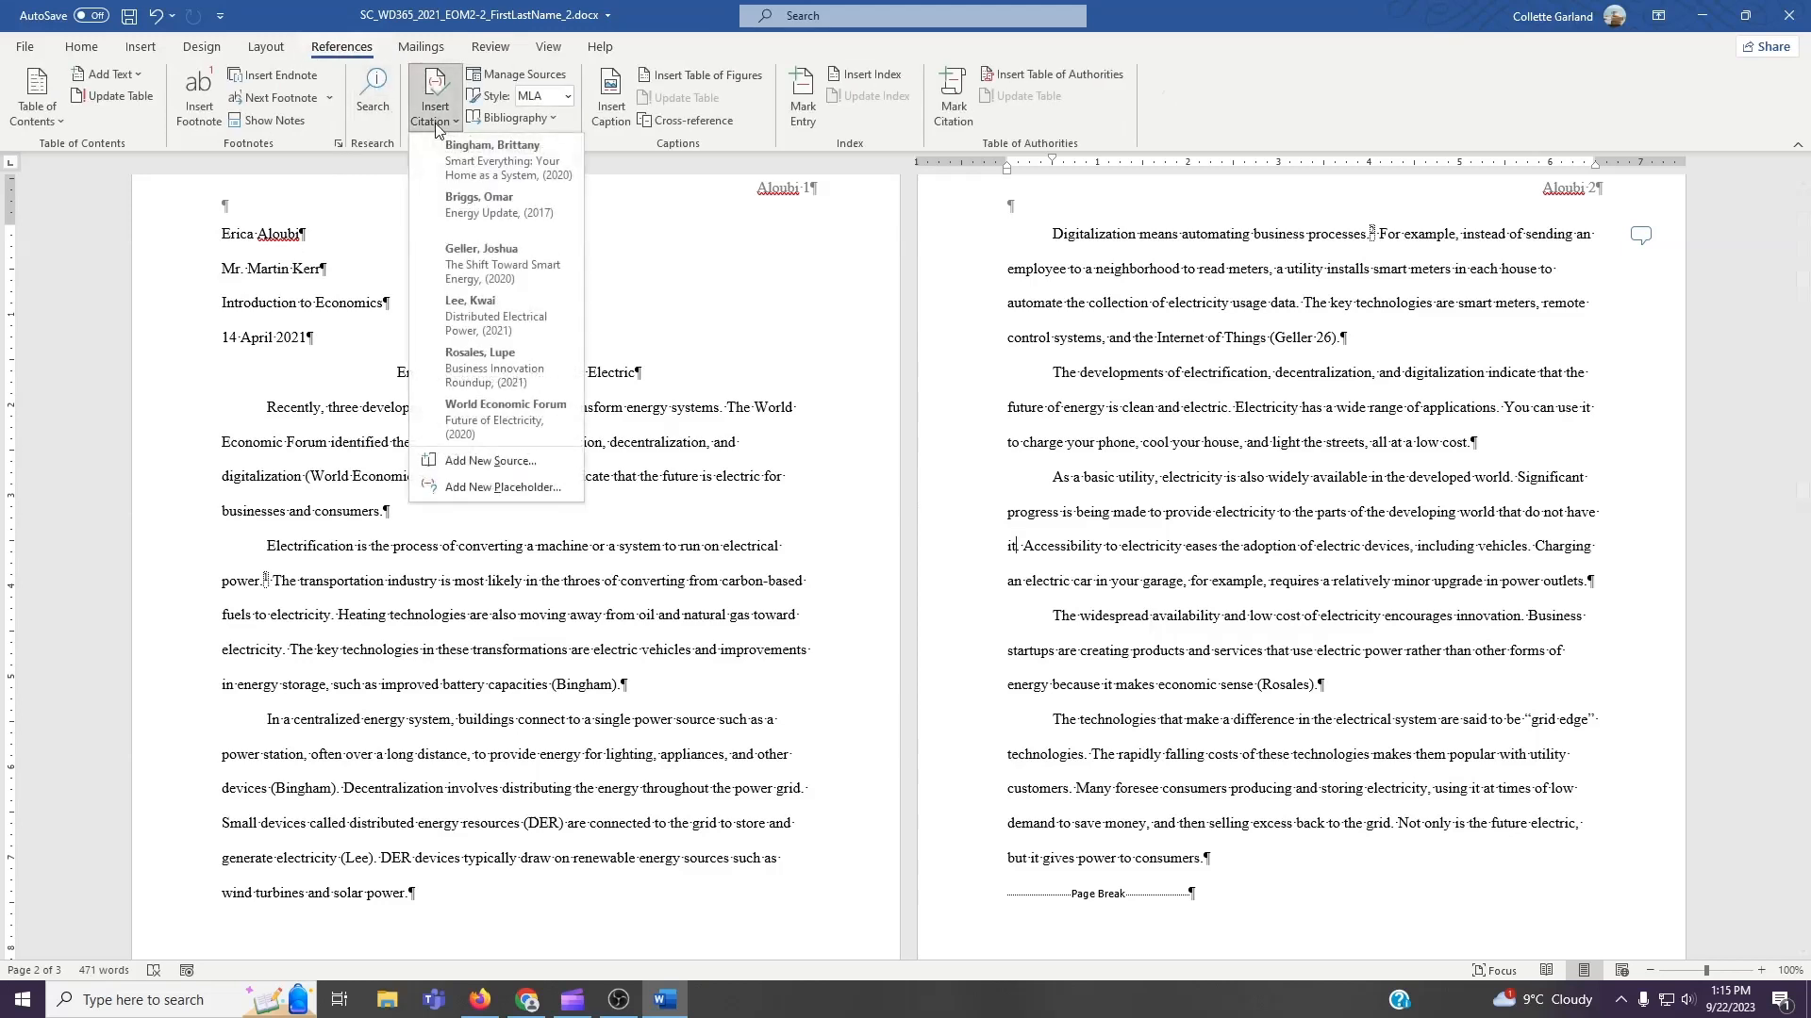
pyautogui.click(500, 461)
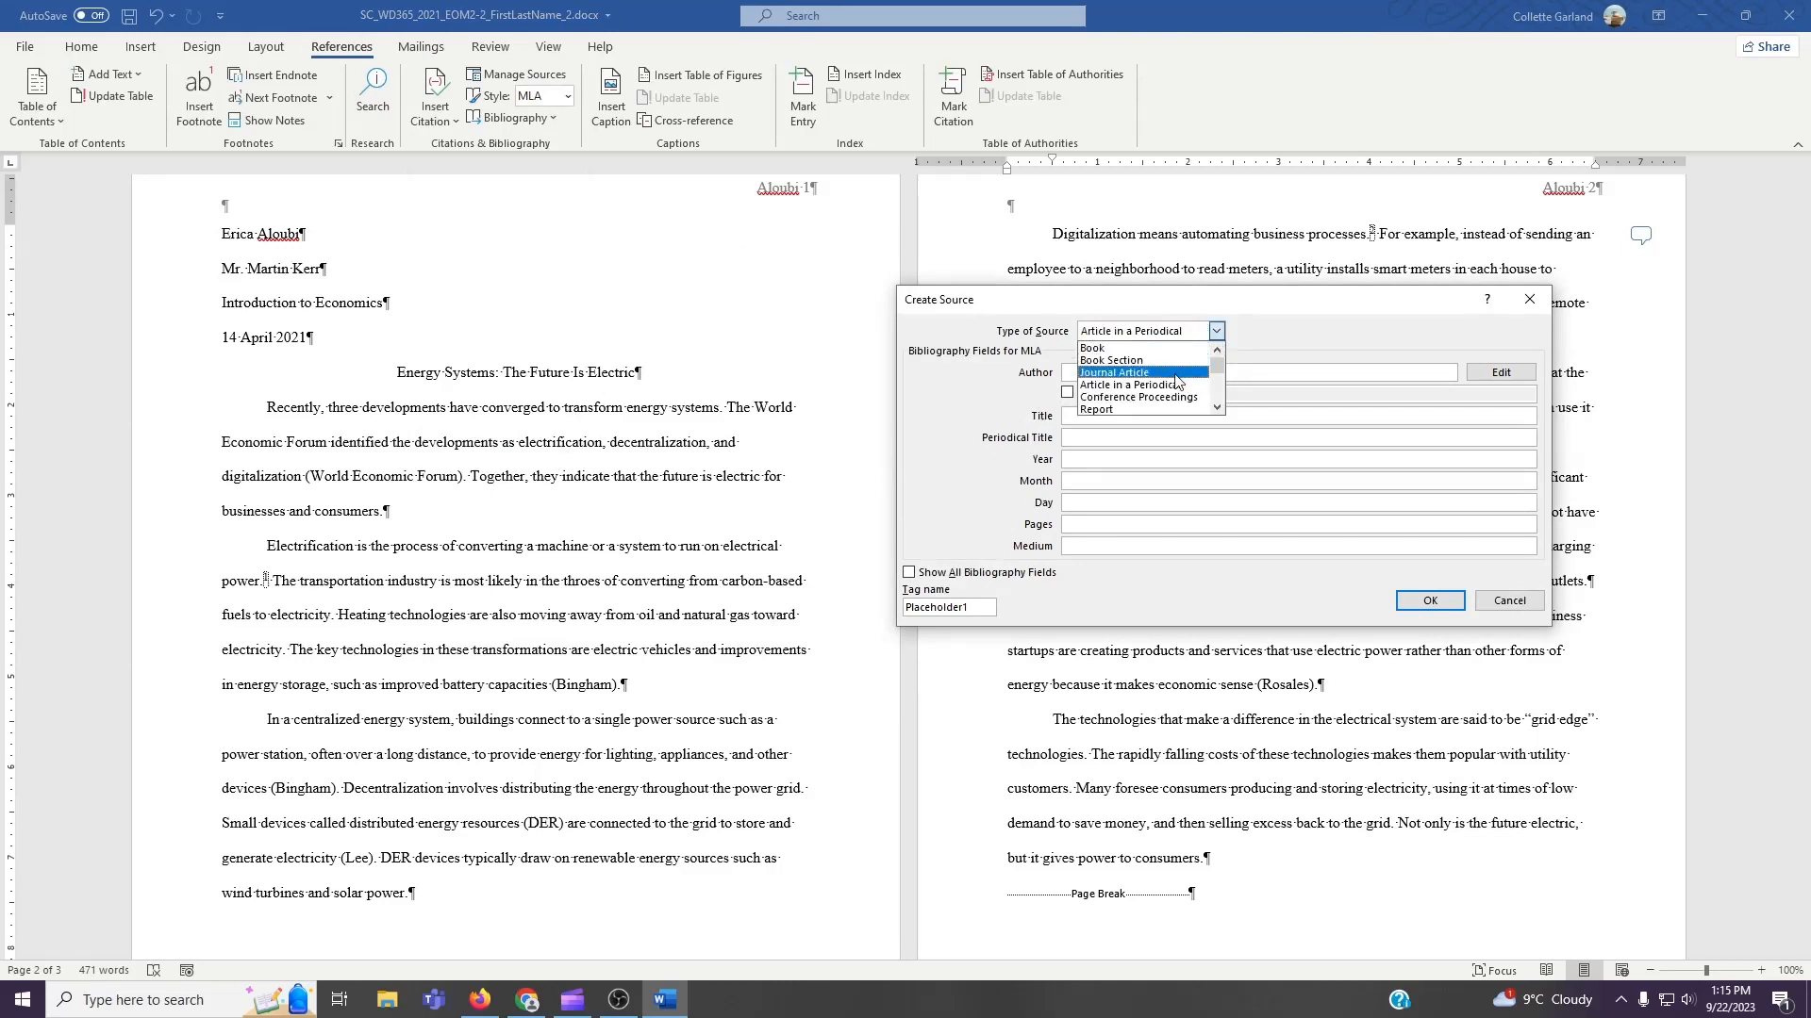
pyautogui.click(1145, 408)
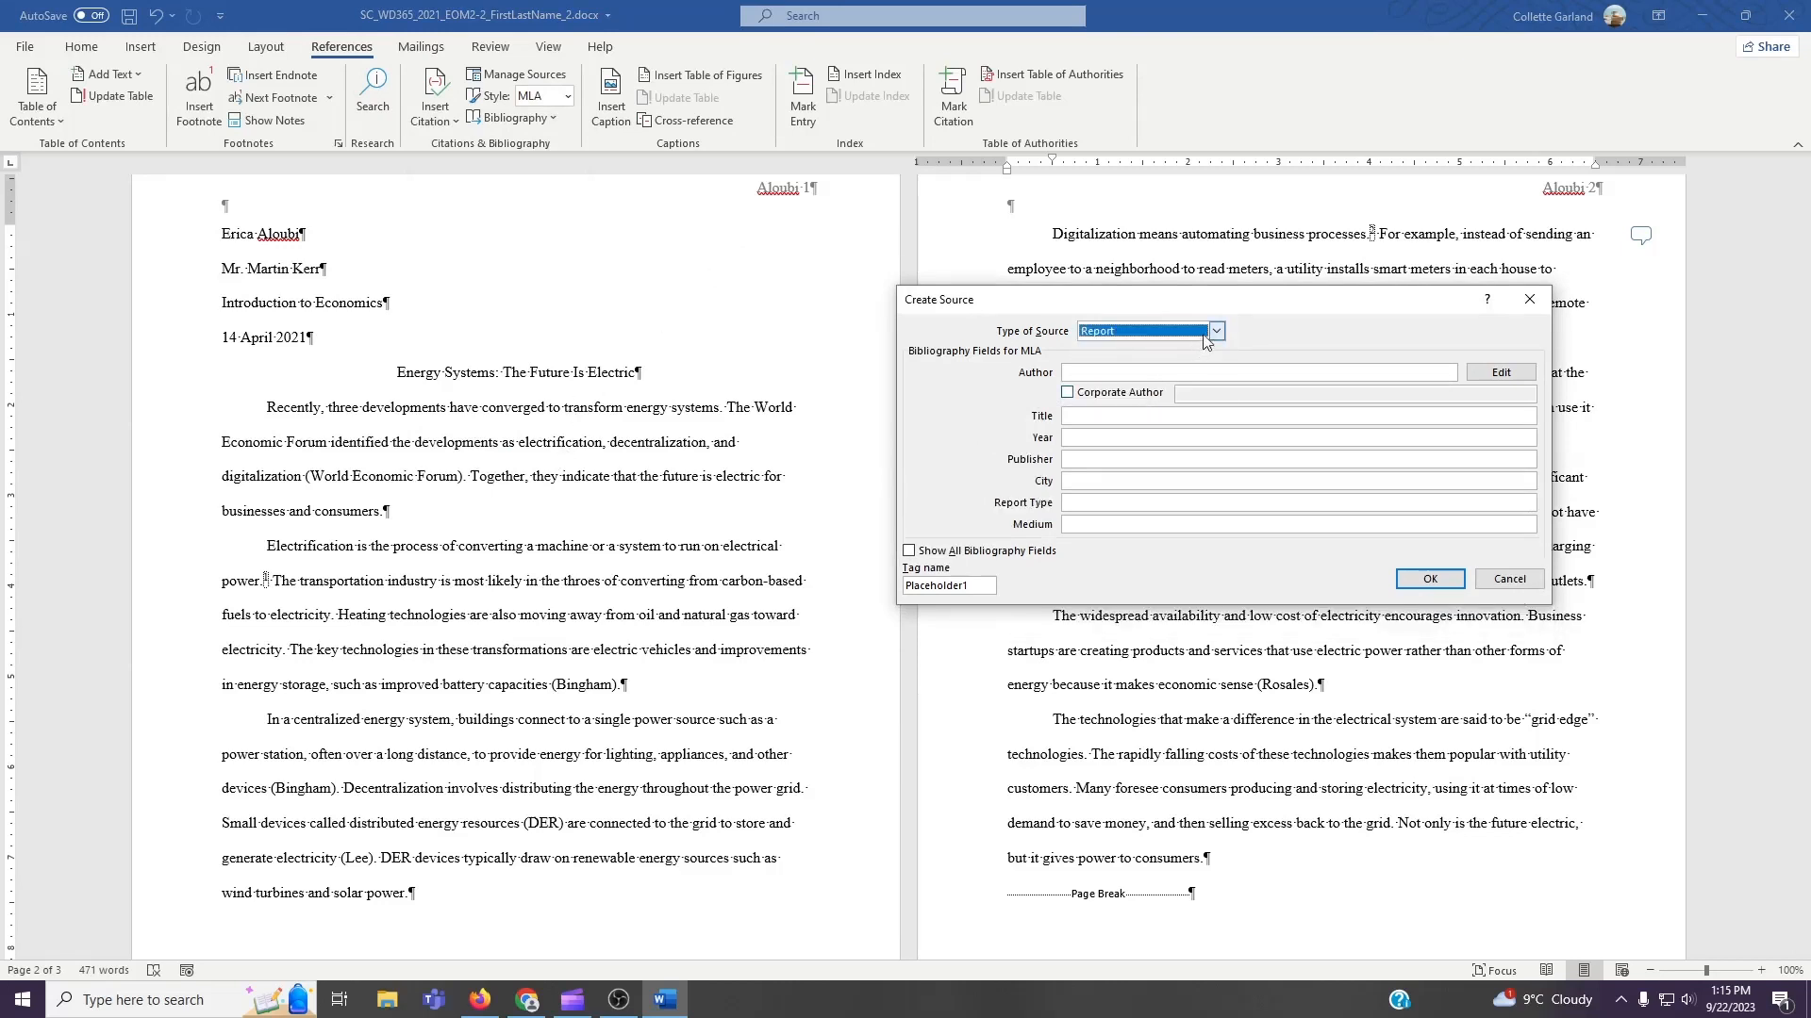
pyautogui.click(1217, 331)
pyautogui.click(1141, 389)
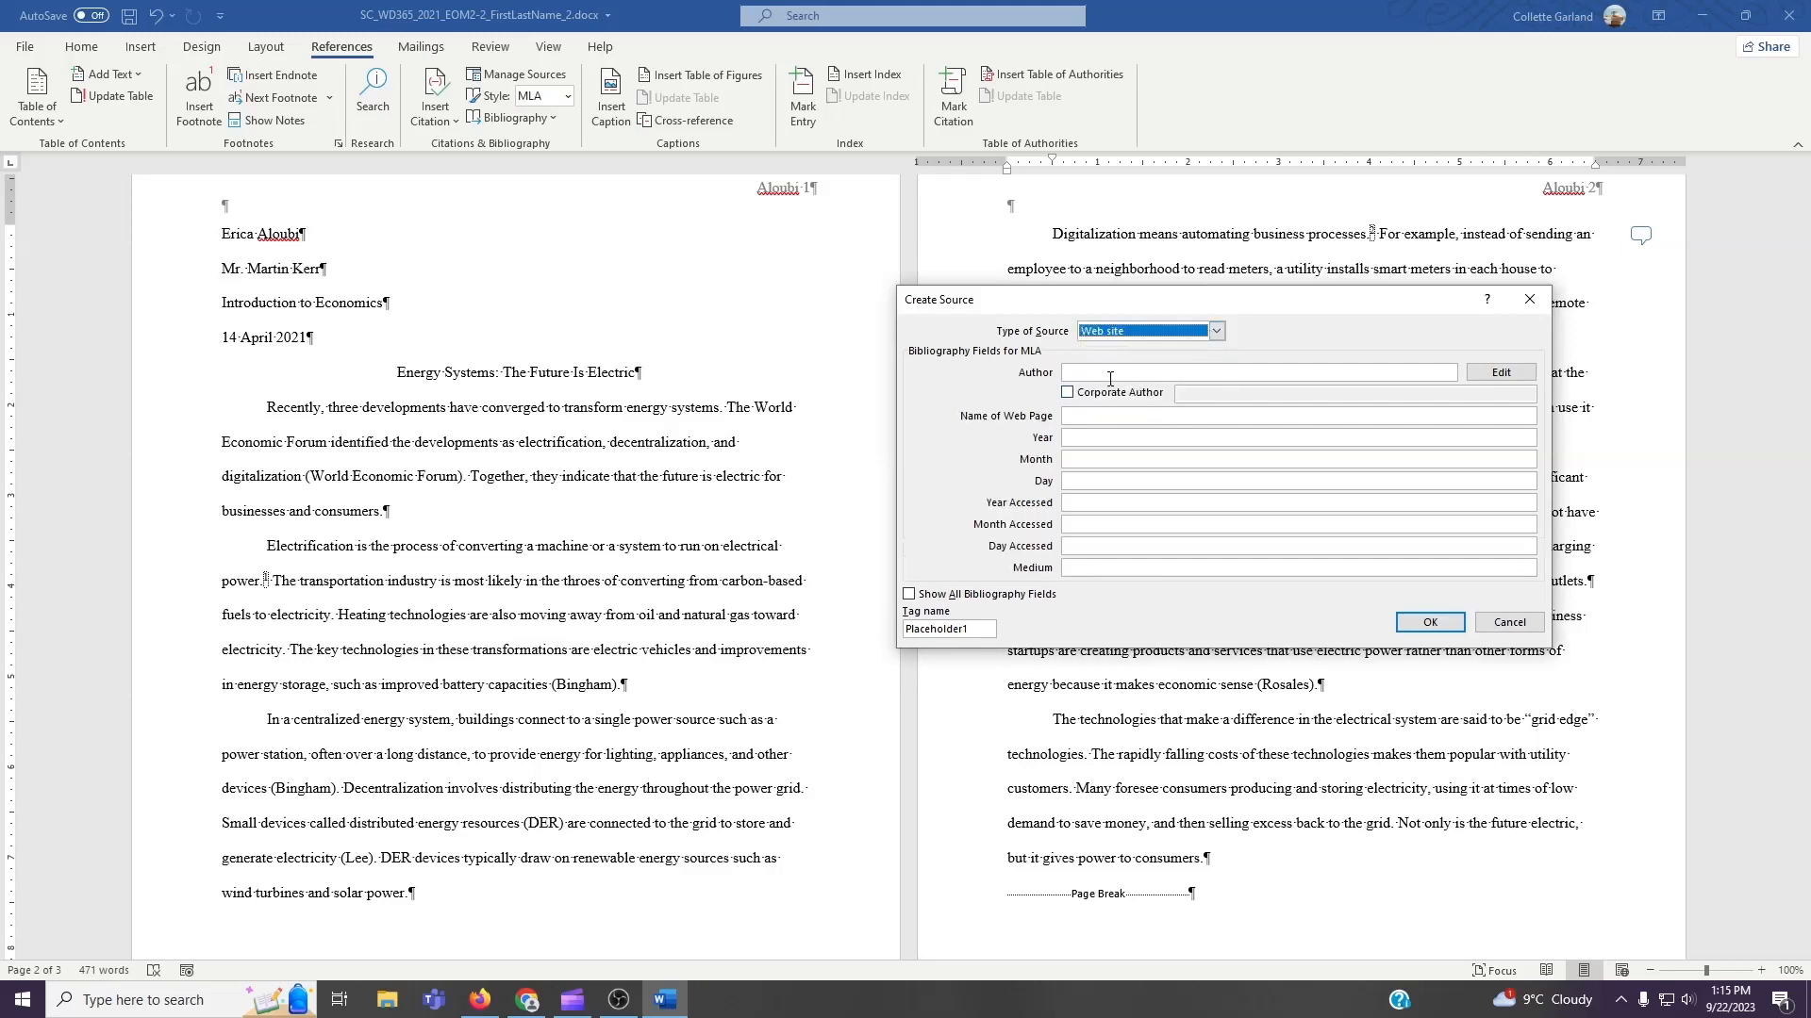
# Enter the author's name and the web page name "The Last Mile for Electricity" for the new source.
pyautogui.click(1110, 376)
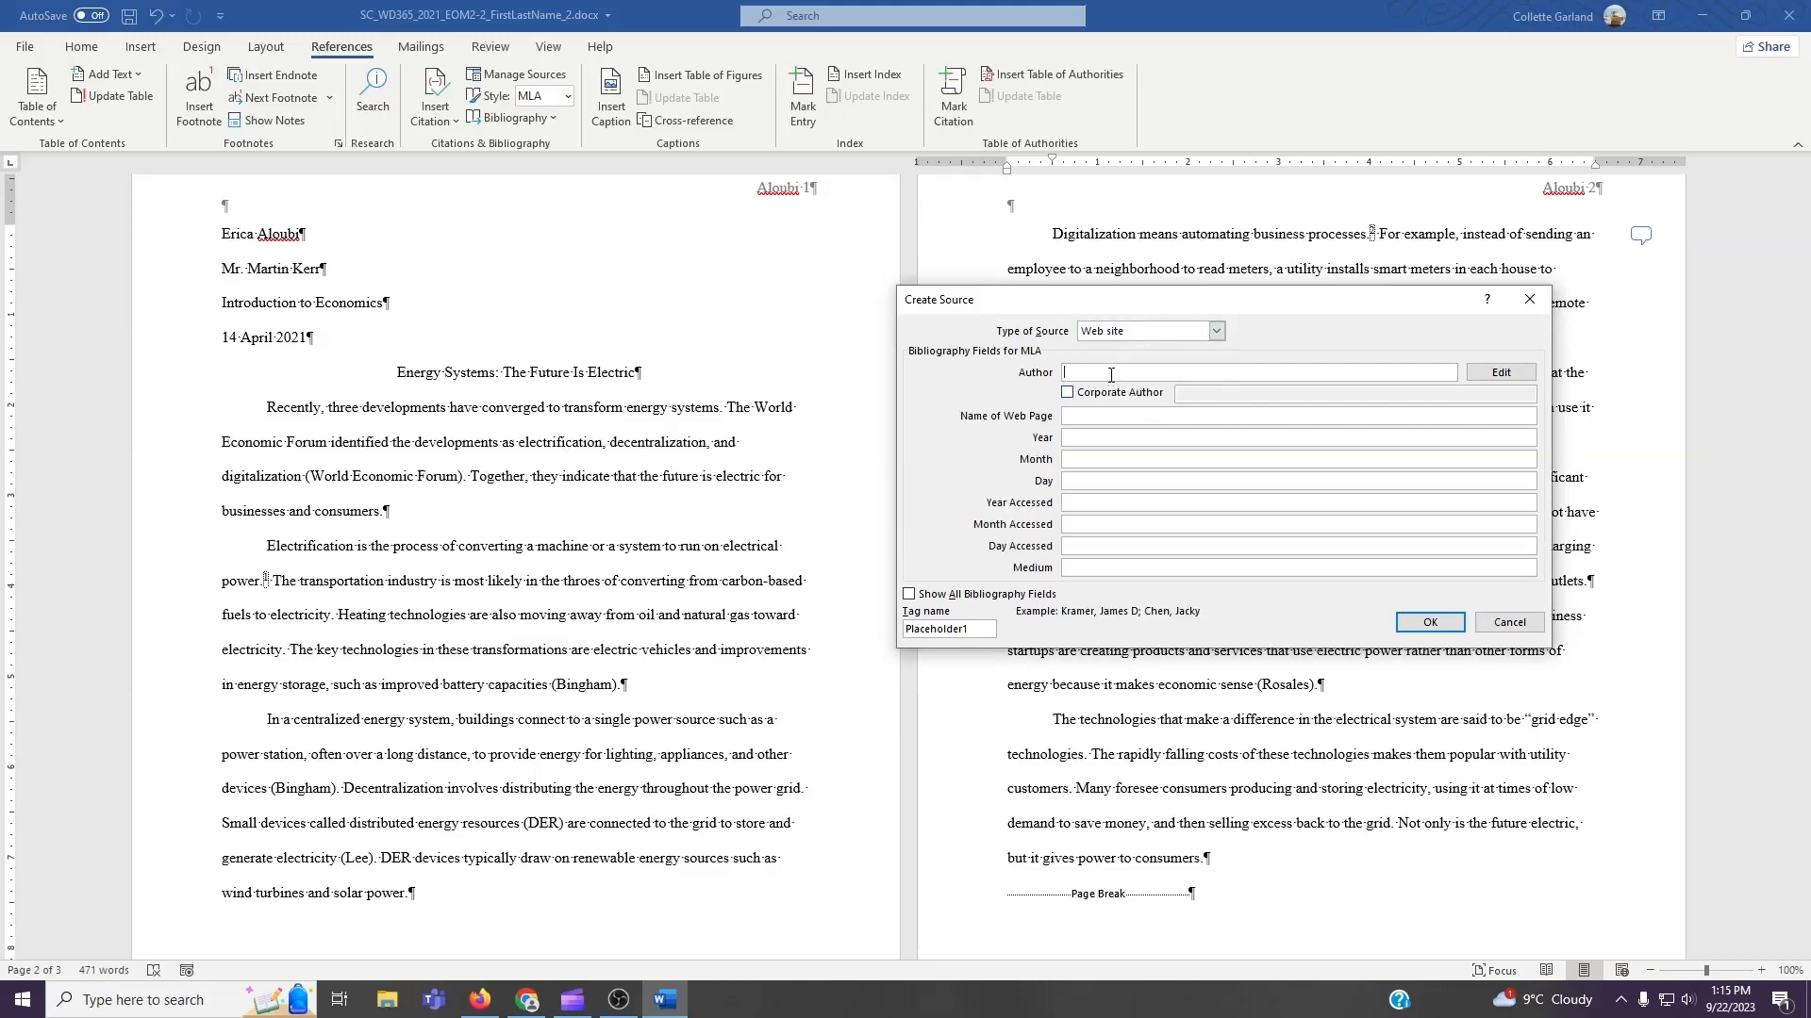
pyautogui.write('Yang, Tim')
pyautogui.click(1126, 413)
pyautogui.write('The Last')
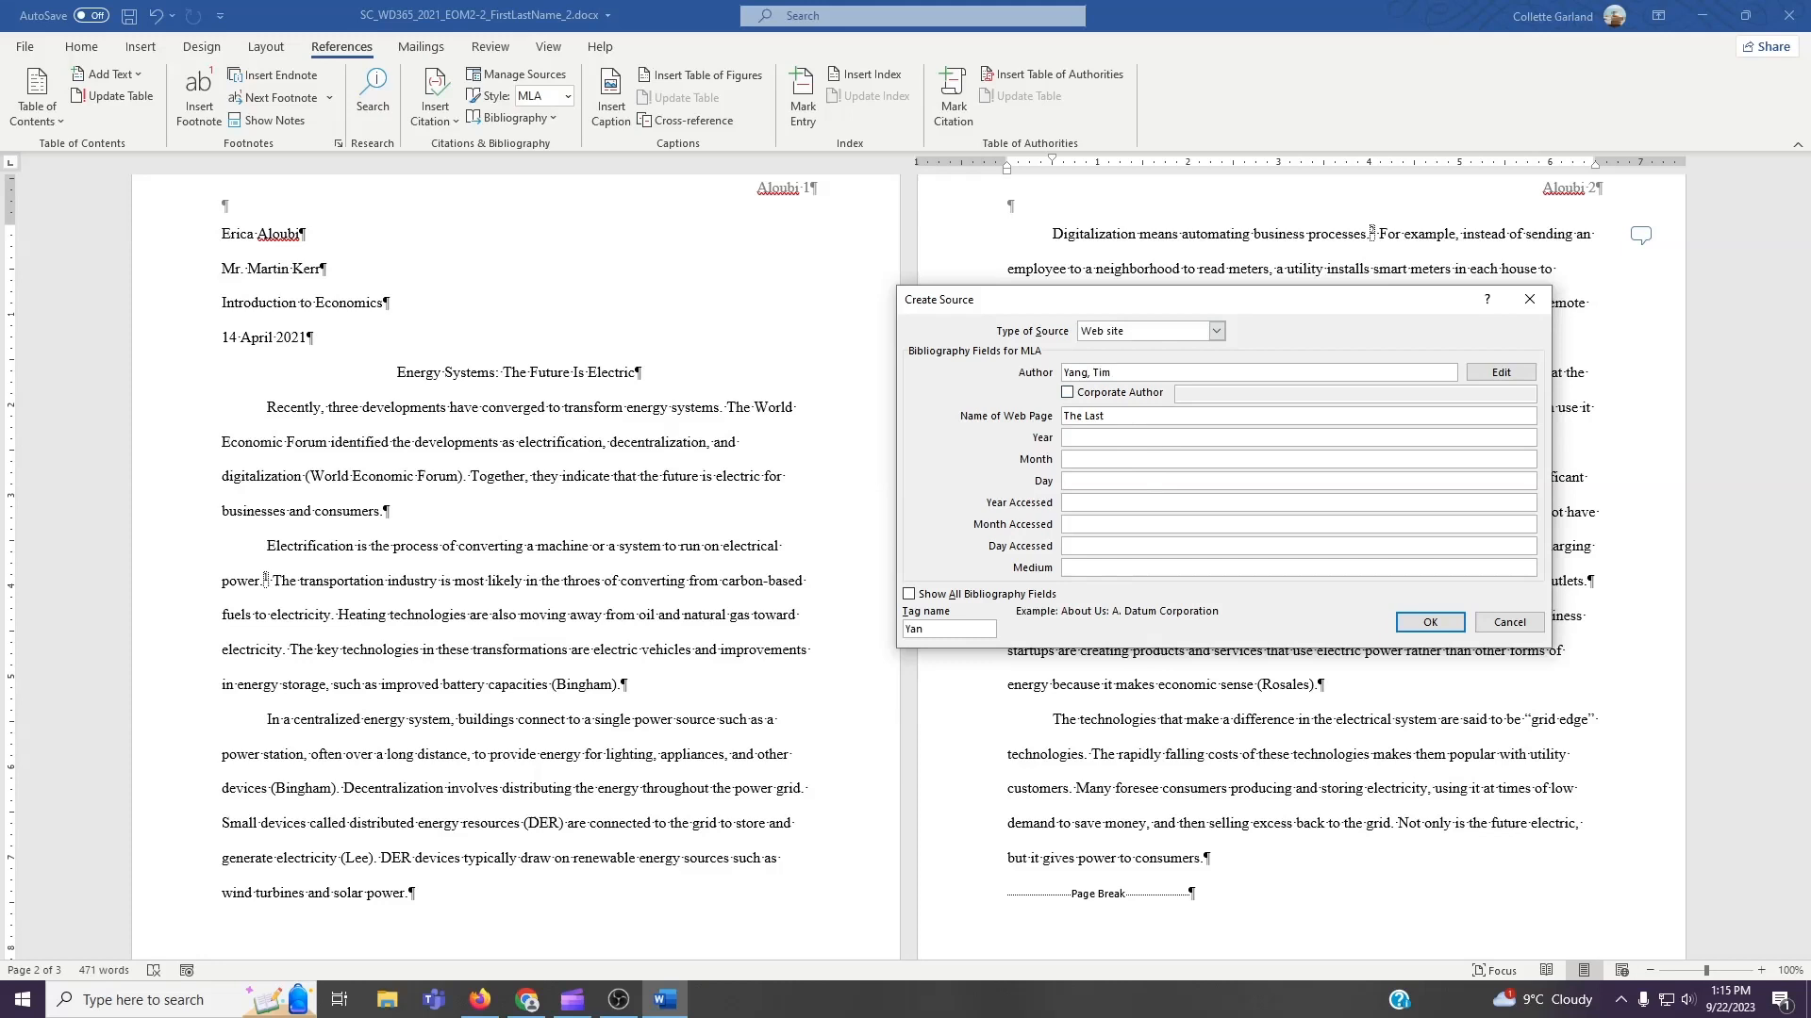
pyautogui.write(' Mile for Electricity')
pyautogui.click(1154, 438)
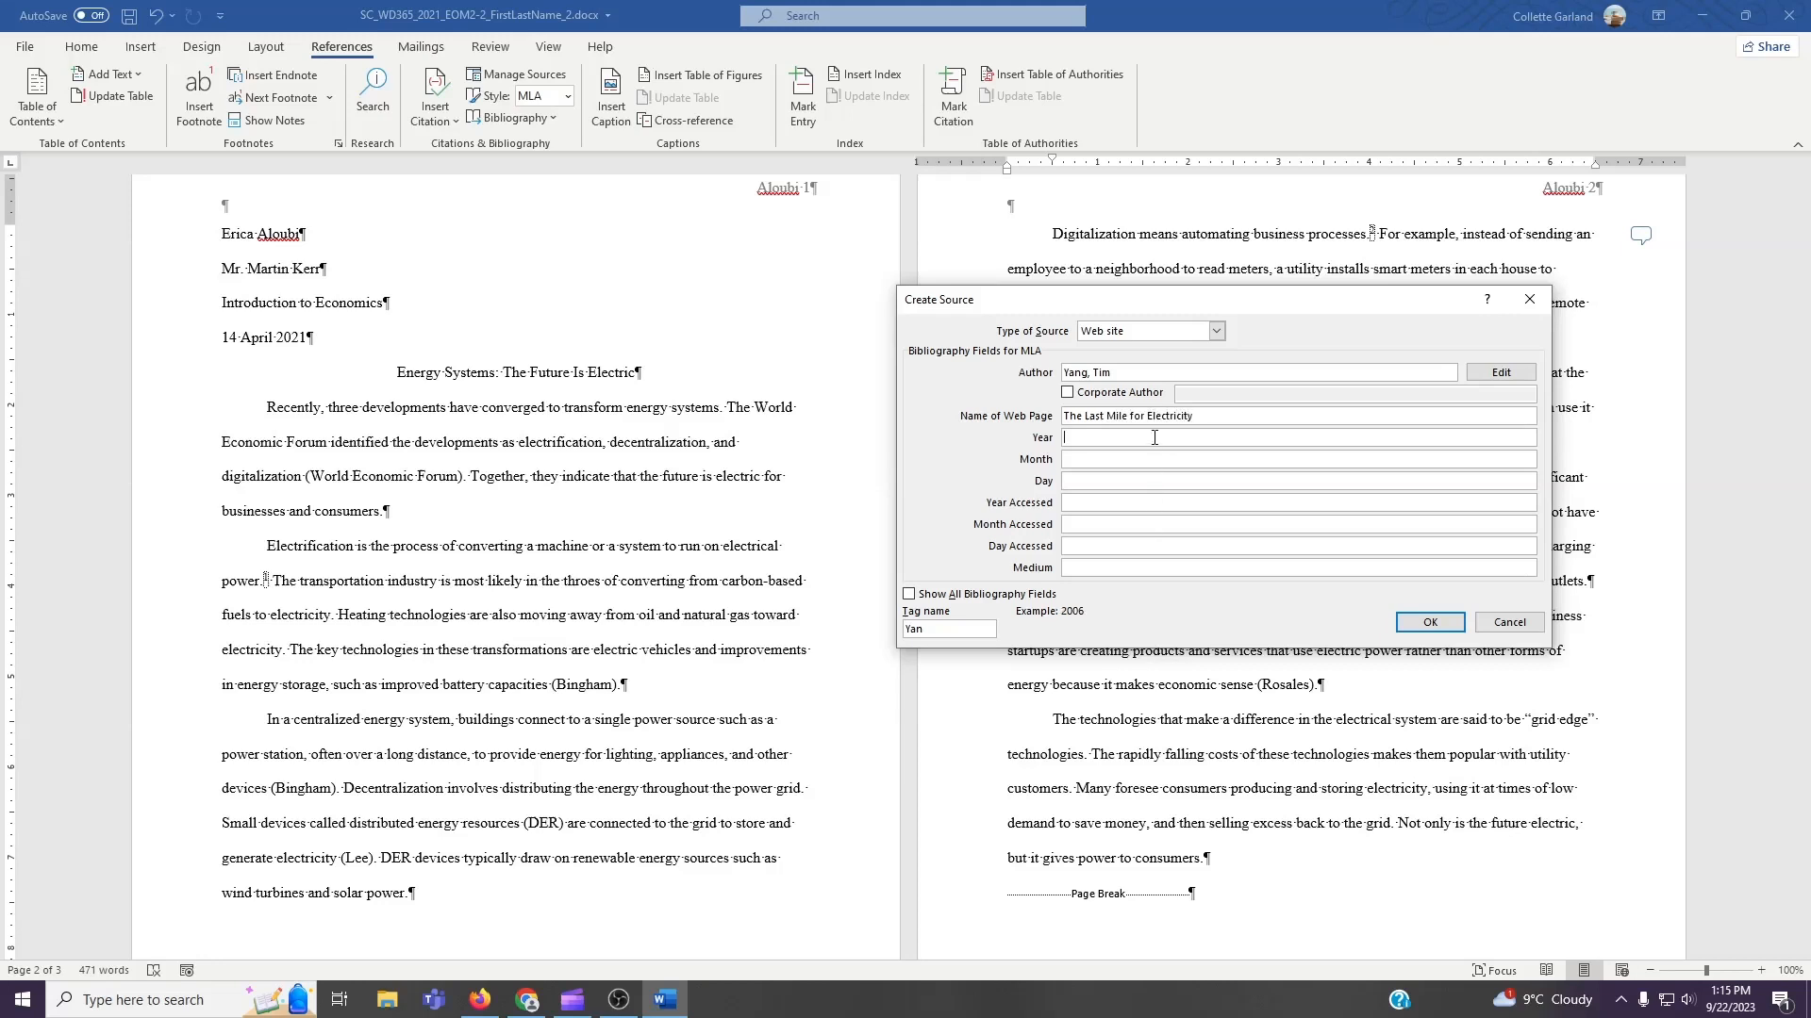
# Set the source's publication date to 4 May 2020, access date to 2 April 2021 and medium to Website, and insert its citation.
pyautogui.write('2020')
pyautogui.press('Tab')
pyautogui.write('May')
pyautogui.press('Tab')
pyautogui.press('Tab')
pyautogui.write('2021')
pyautogui.press('Tab')
pyautogui.write('April')
pyautogui.press('Tab')
pyautogui.write('2')
pyautogui.press('Tab')
pyautogui.write('Website')
pyautogui.click(1426, 622)
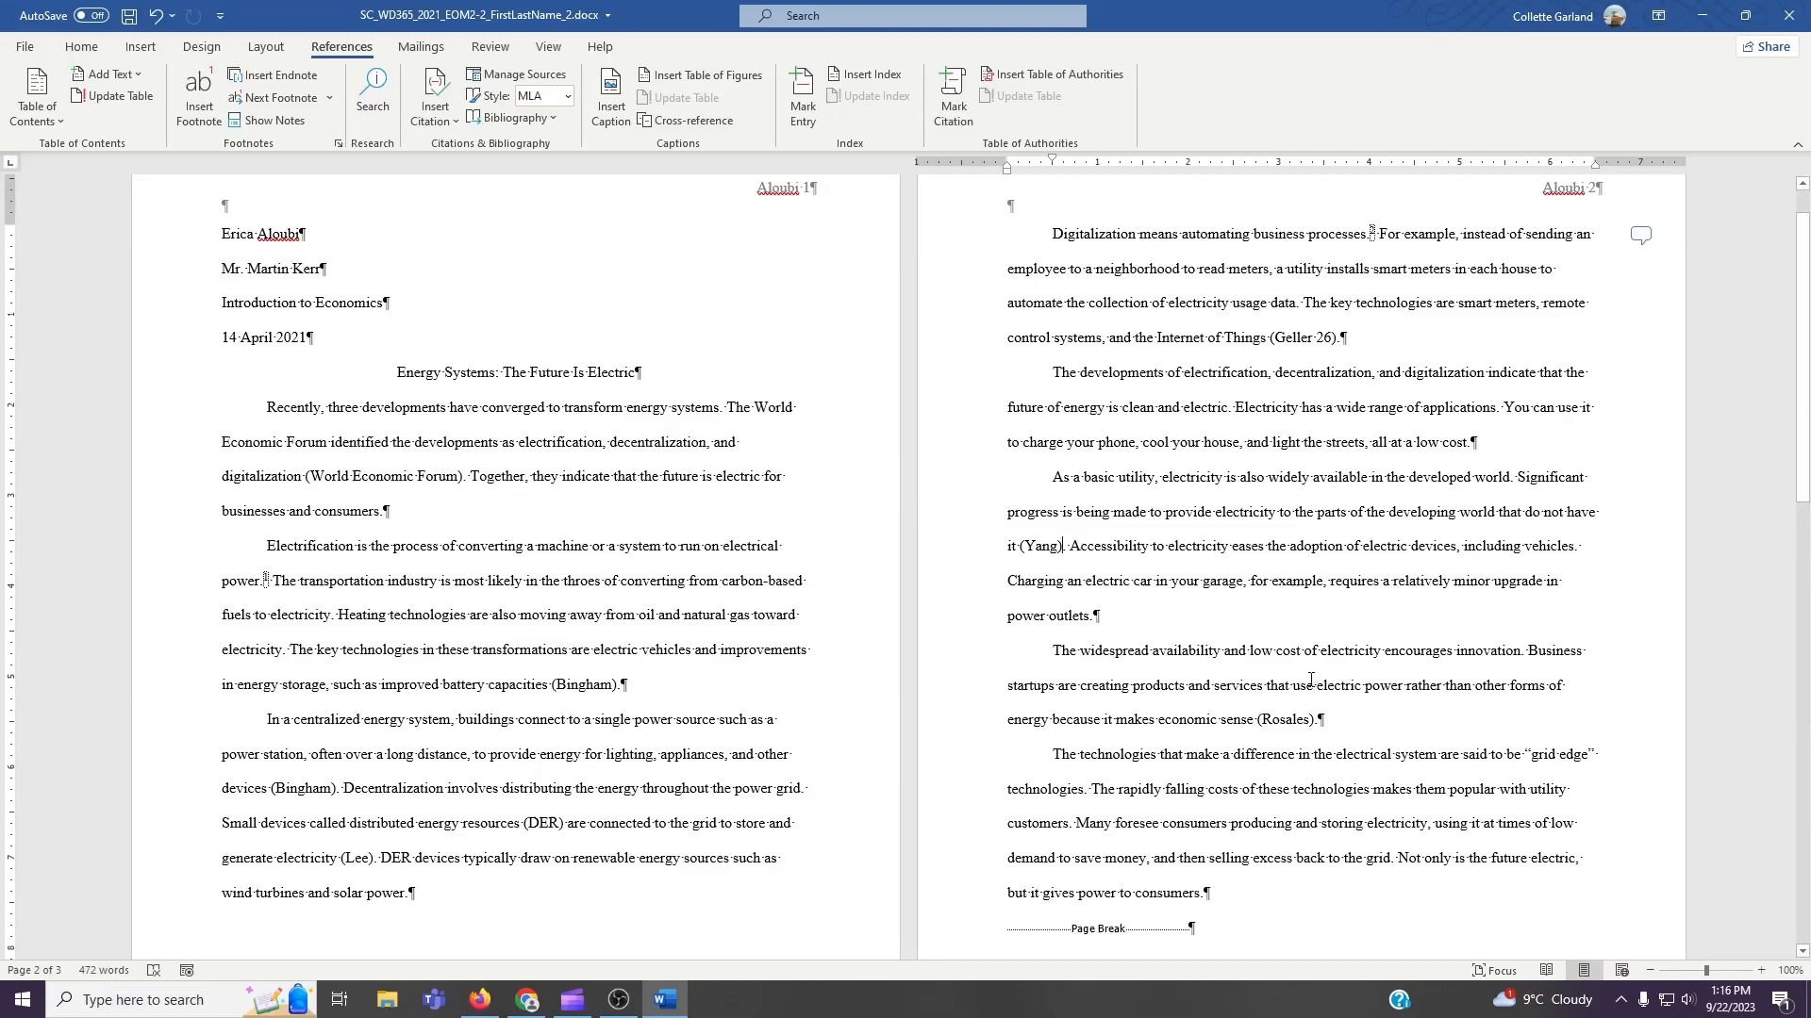
# Insert a citation placeholder tagged with the author's surname before the period after "makes them popular with utility customers".
pyautogui.scroll(-2, 1311, 679)
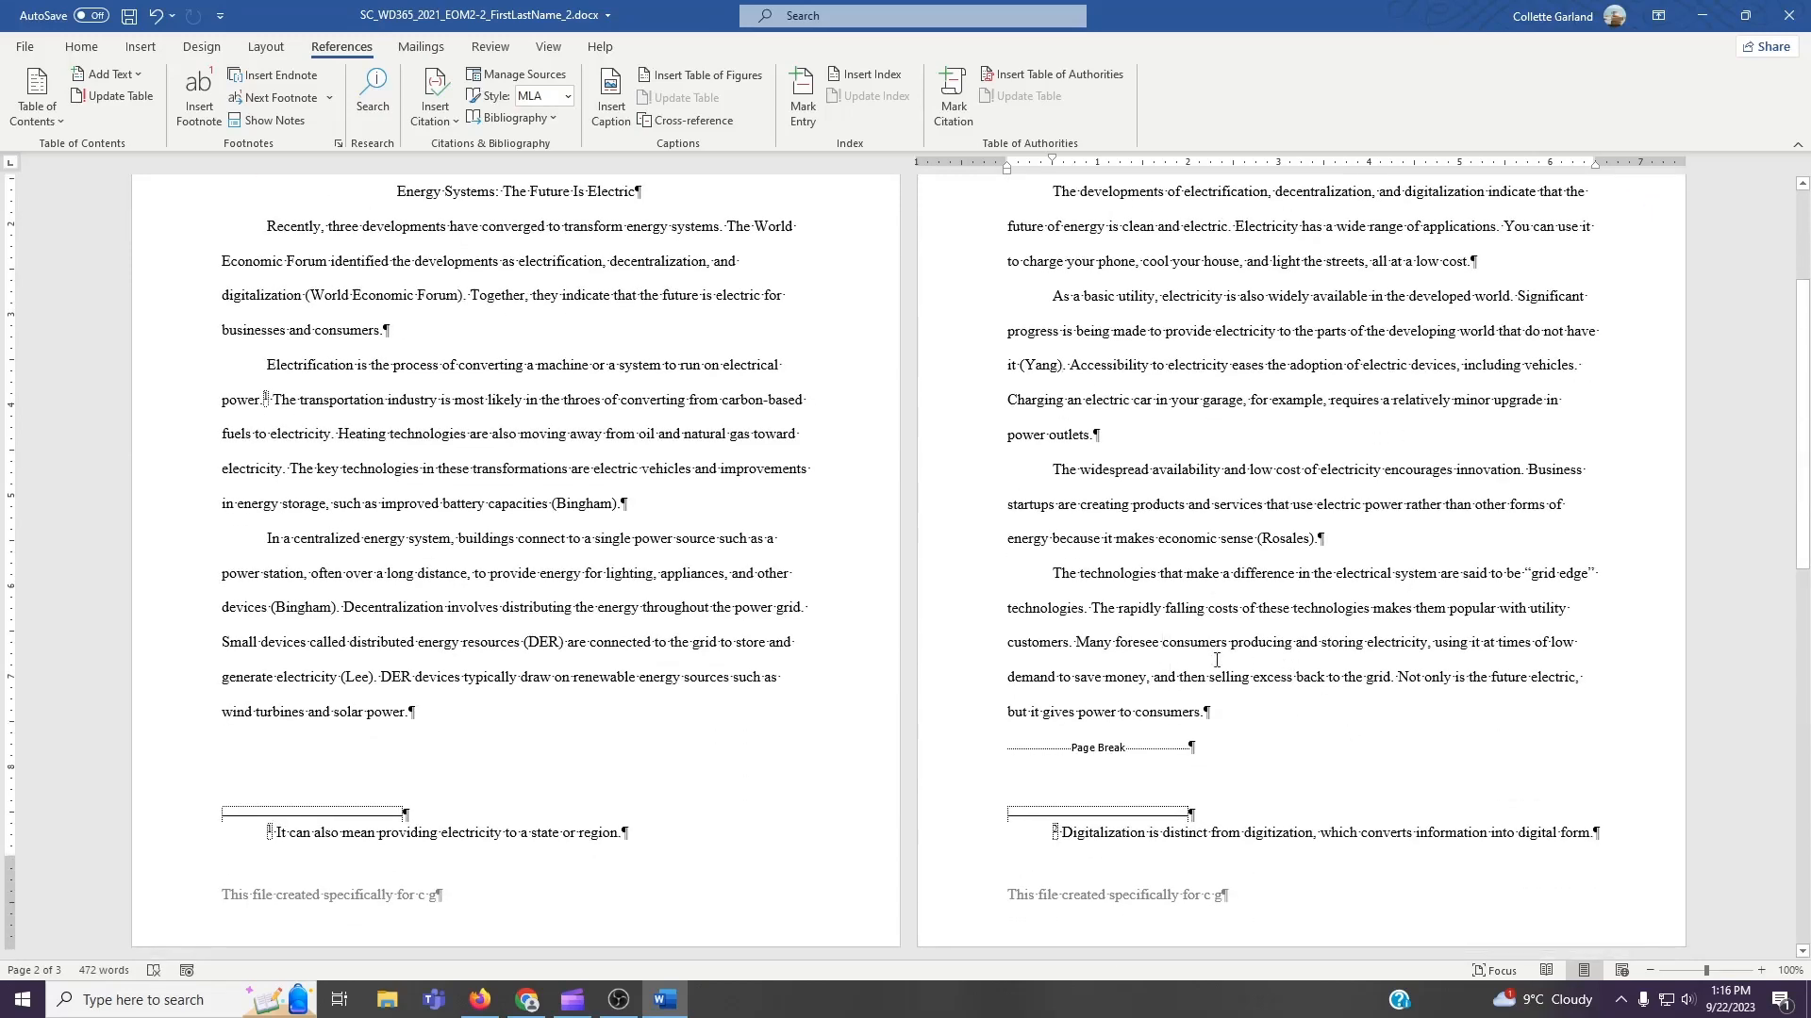
pyautogui.click(1069, 645)
pyautogui.click(437, 127)
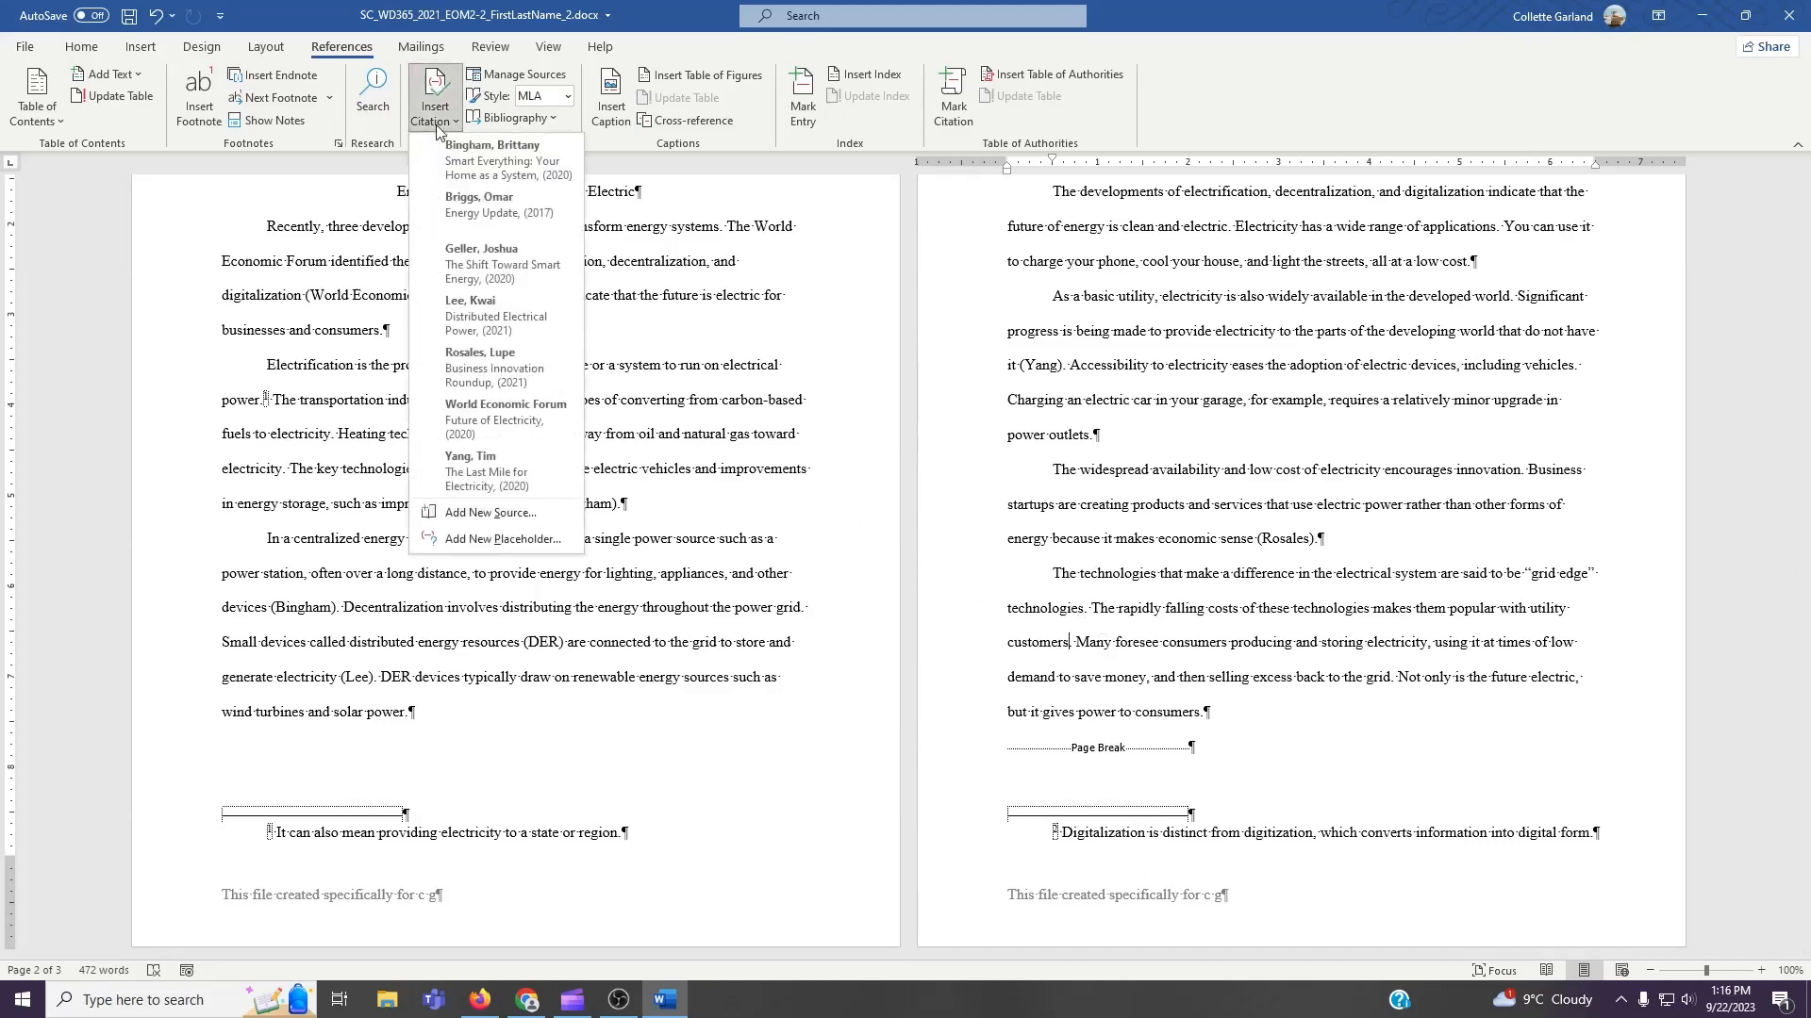
pyautogui.click(502, 540)
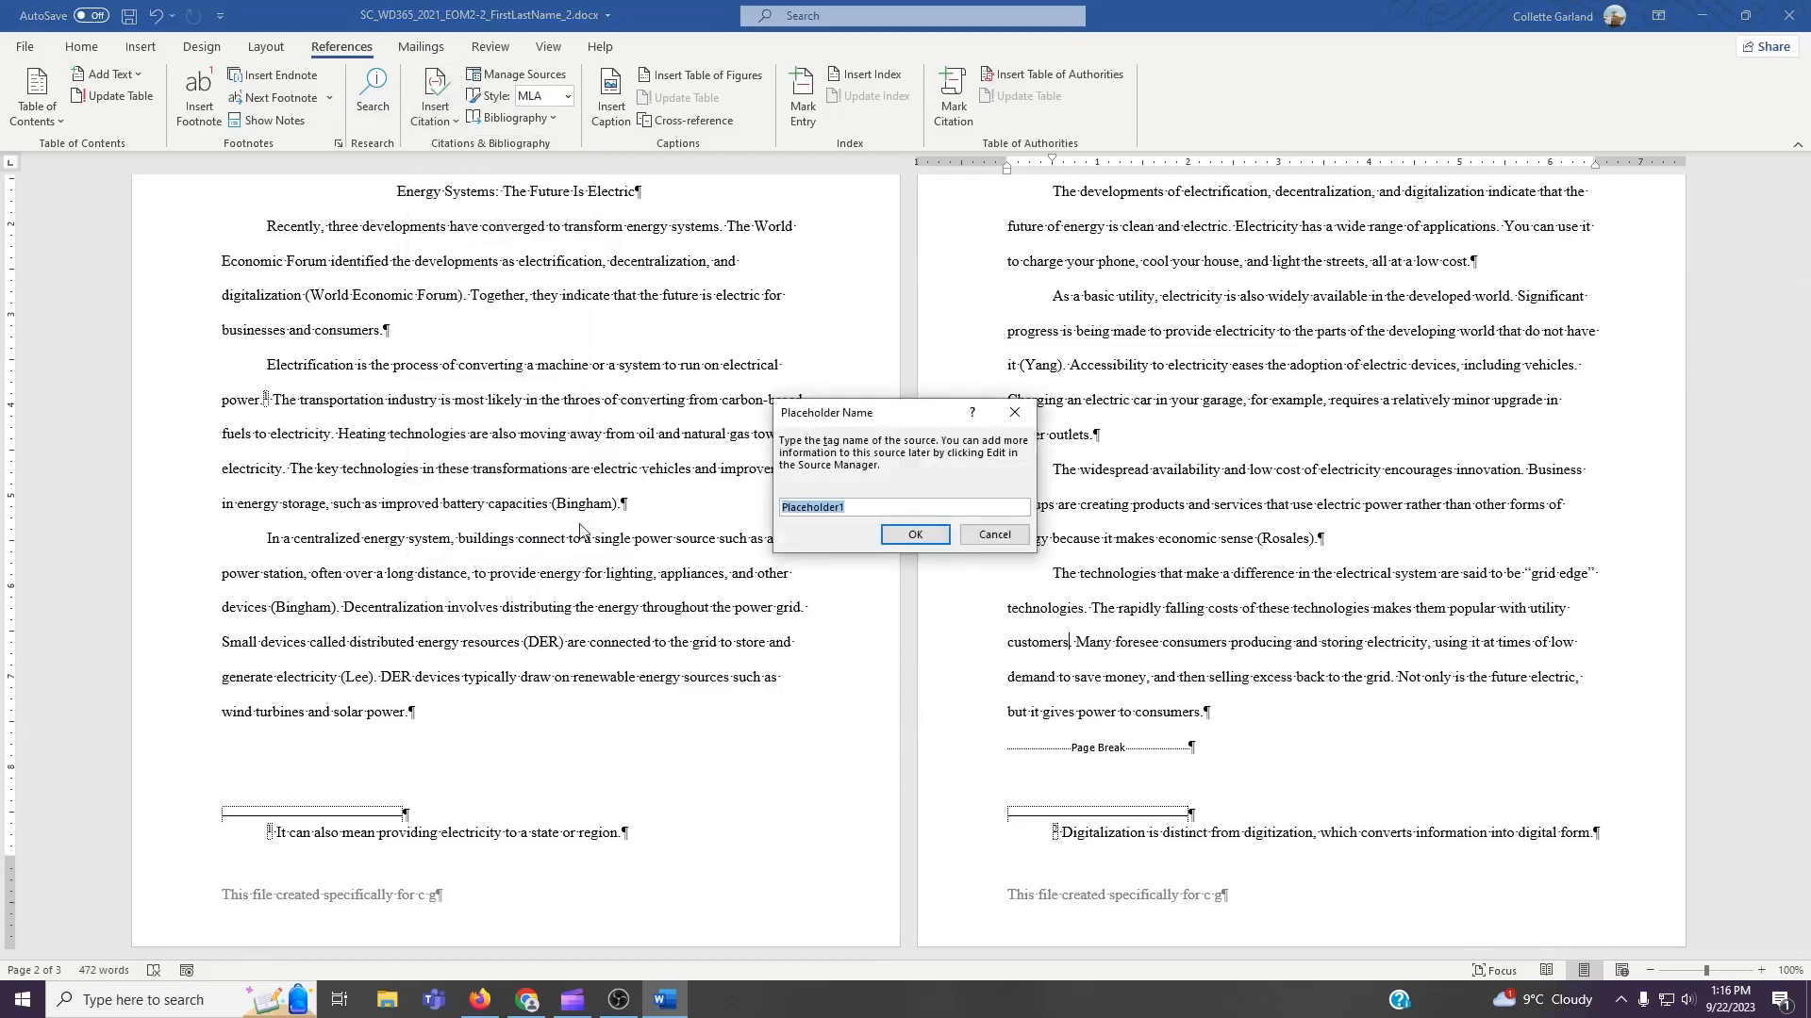
pyautogui.write('Moyes')
pyautogui.click(934, 534)
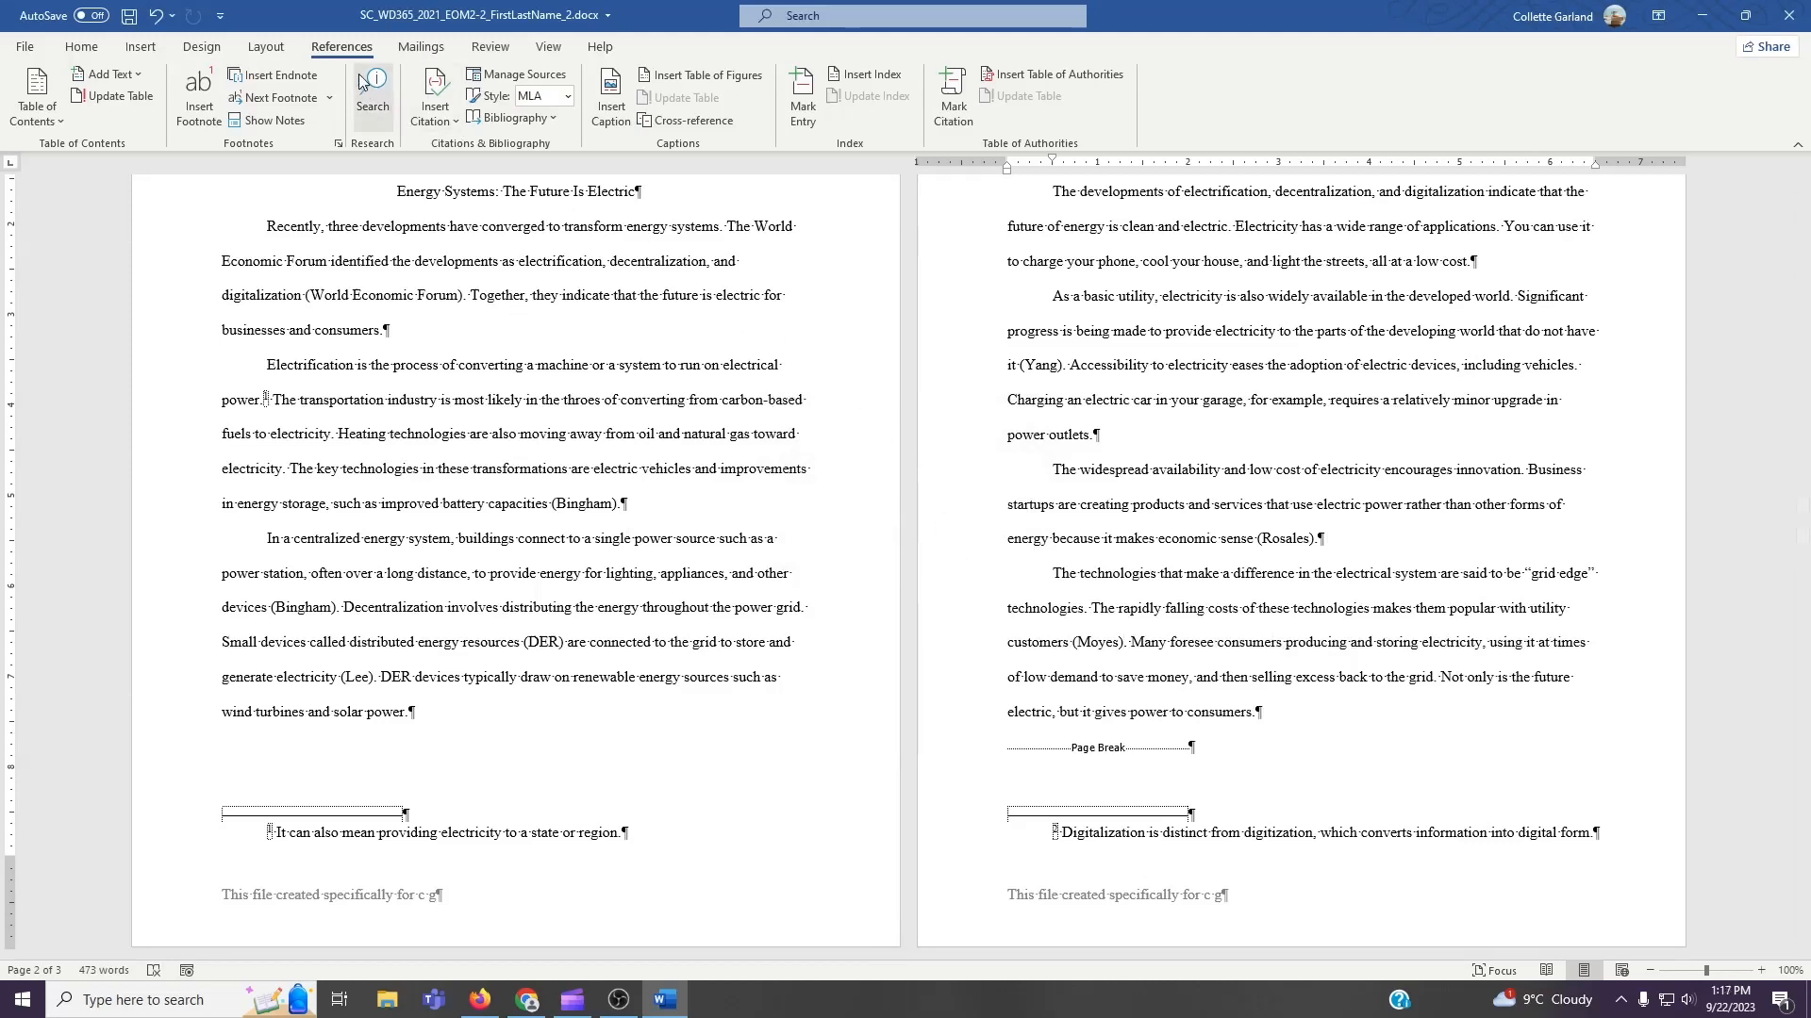
# Delete the uncited 2017 source "Energy Update" from the document's current source list.
pyautogui.click(495, 85)
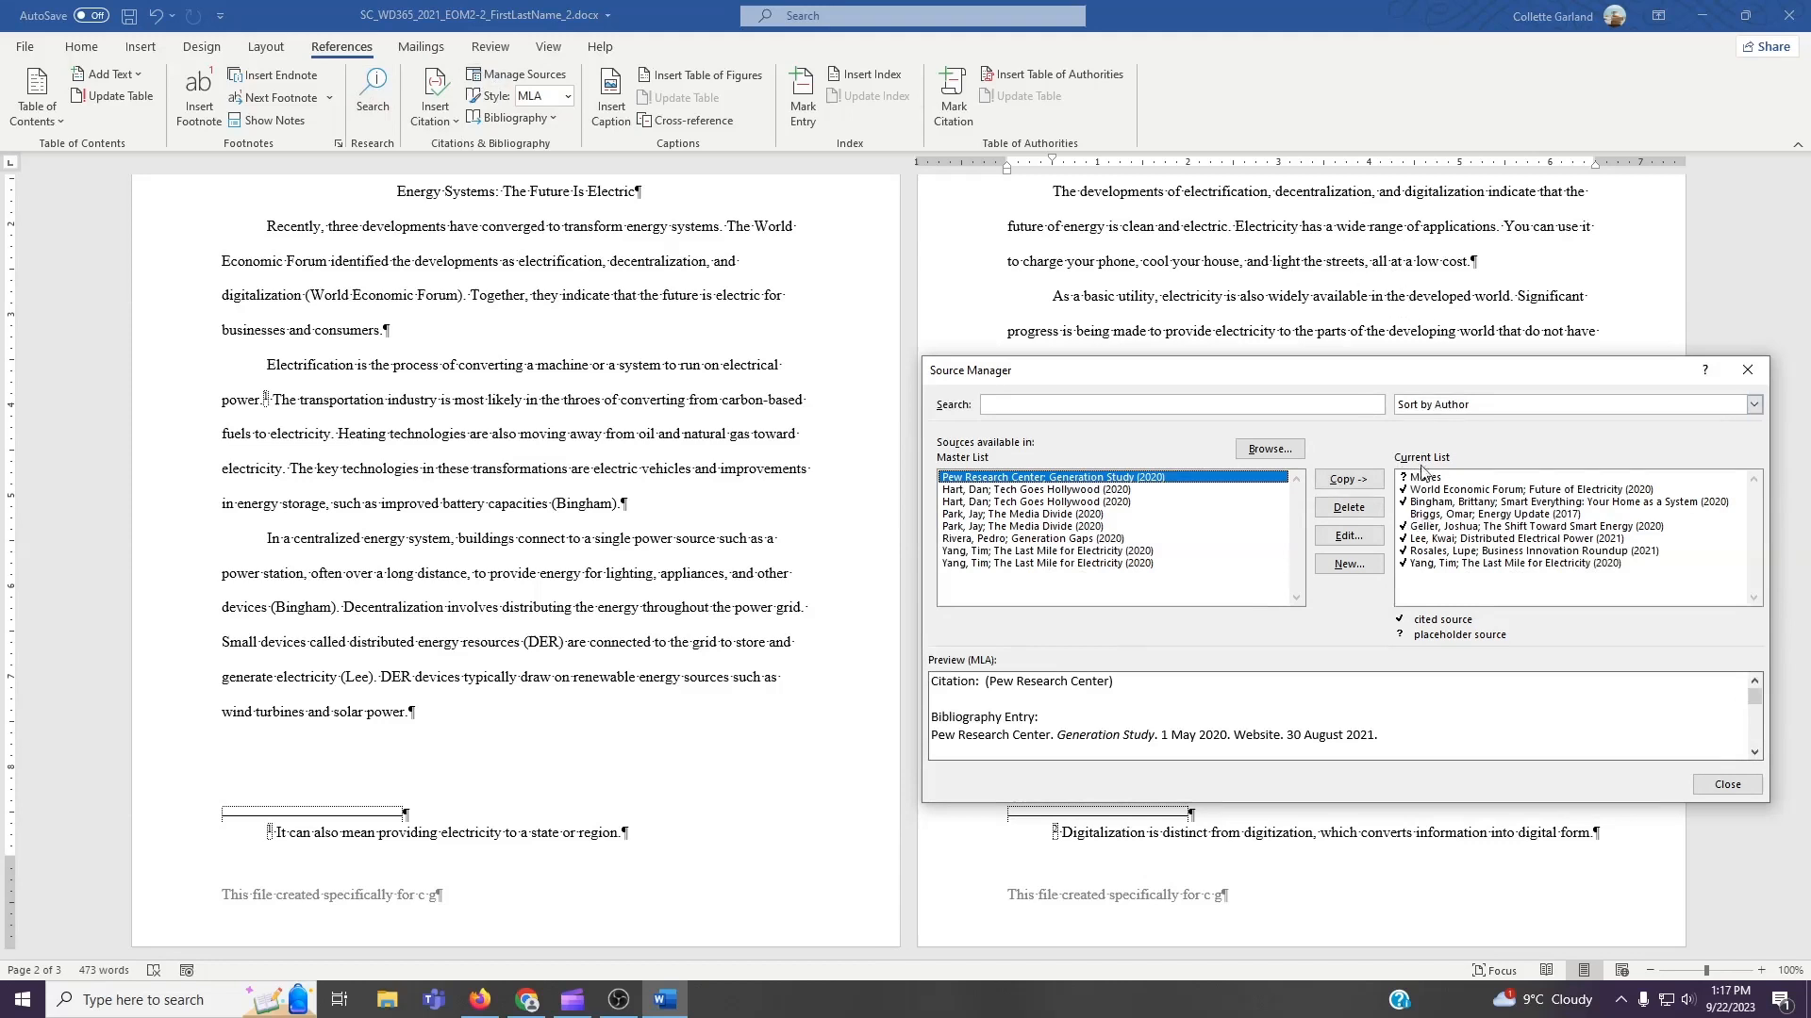
pyautogui.click(1443, 515)
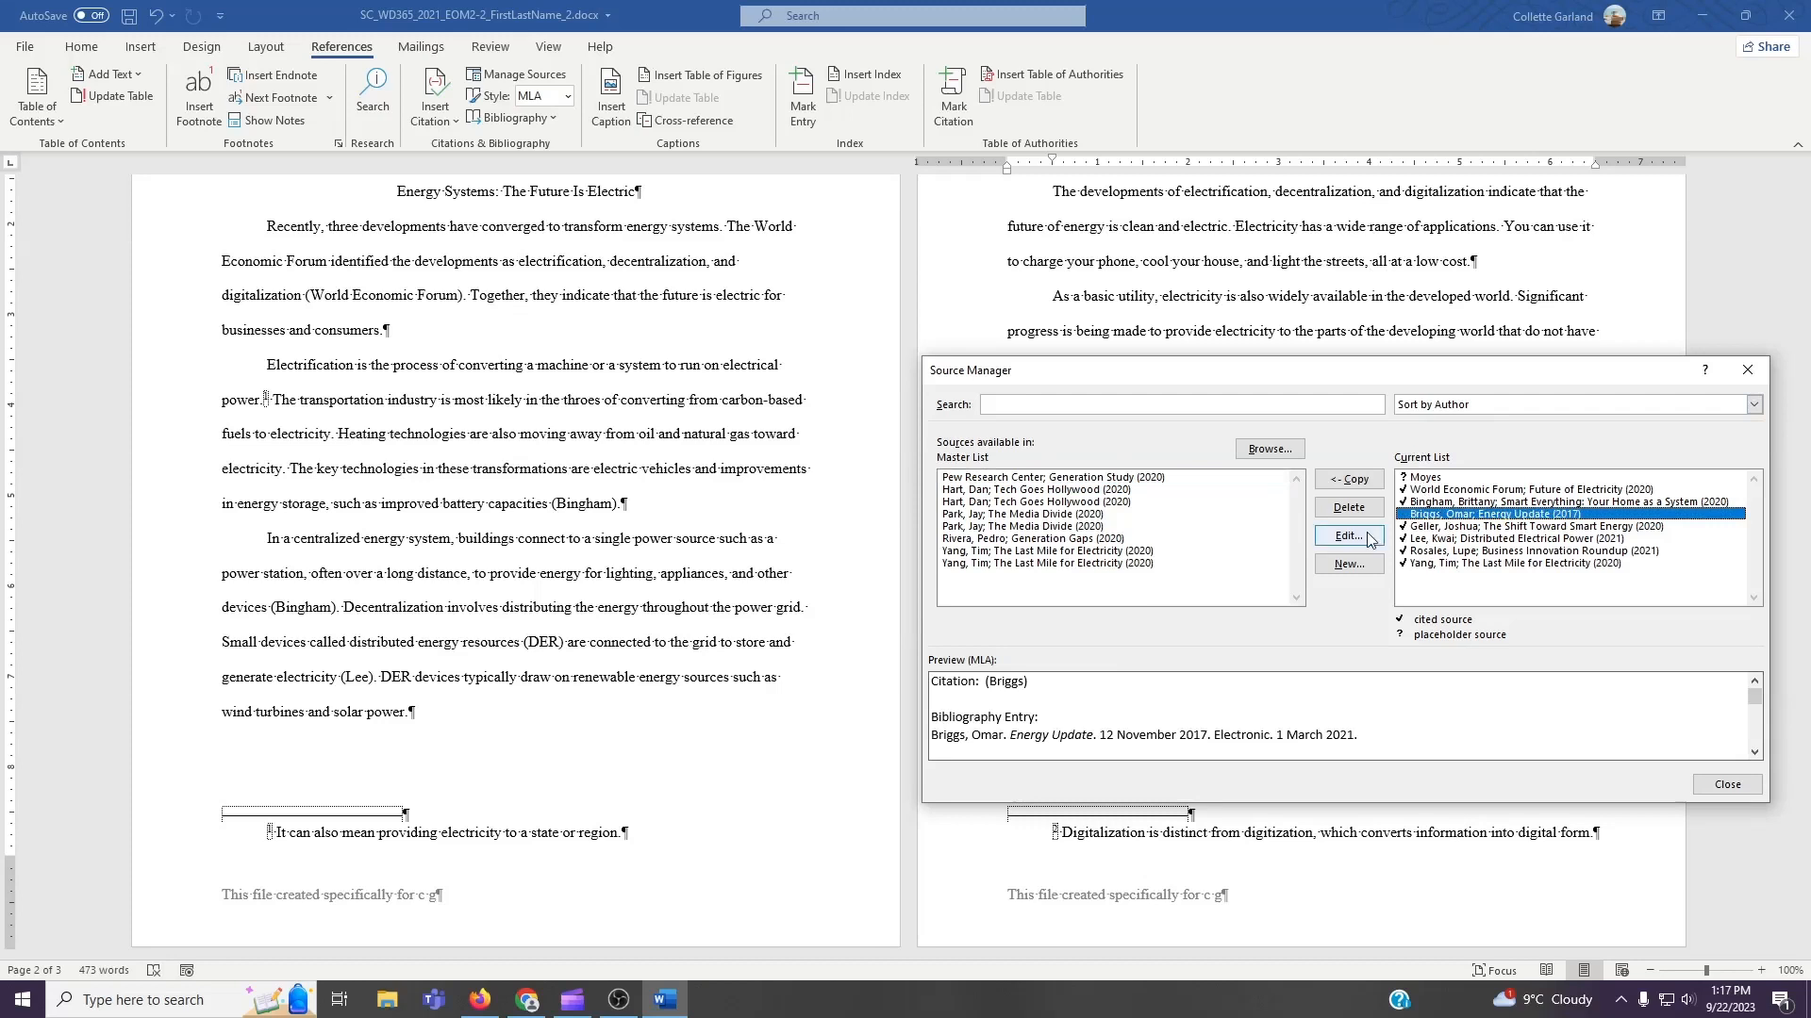
pyautogui.click(1348, 508)
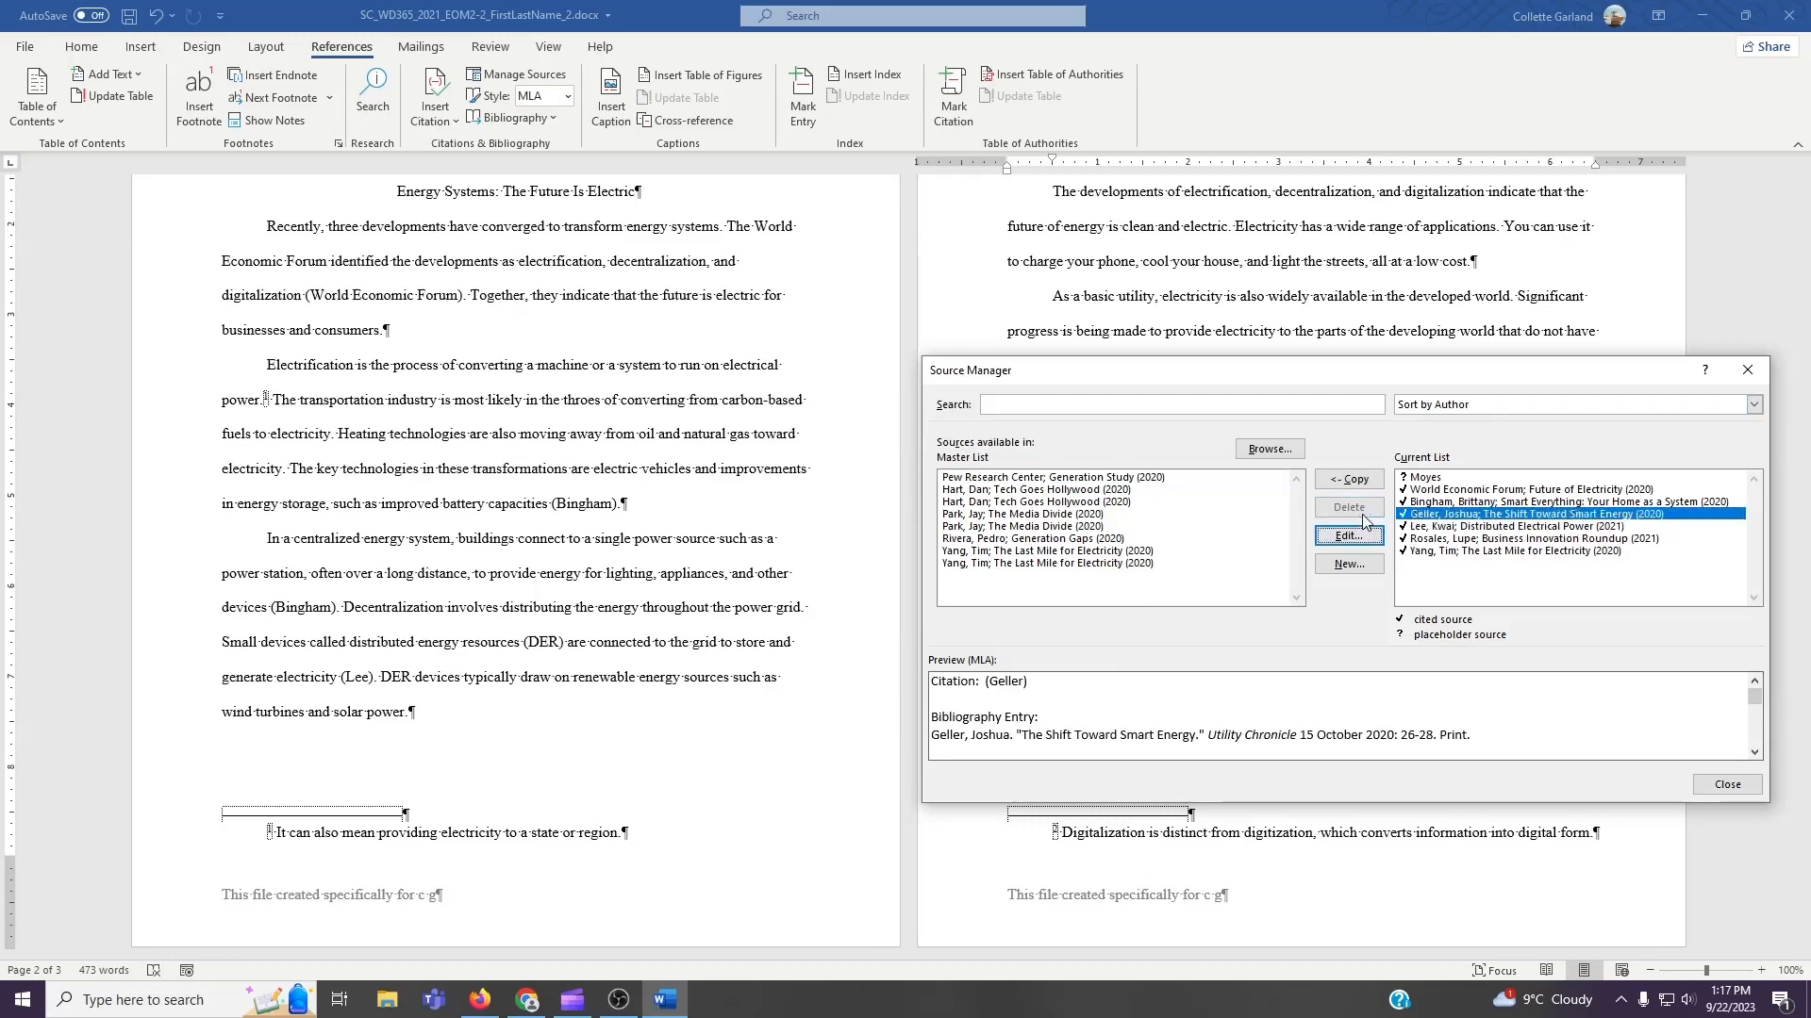
pyautogui.click(1728, 784)
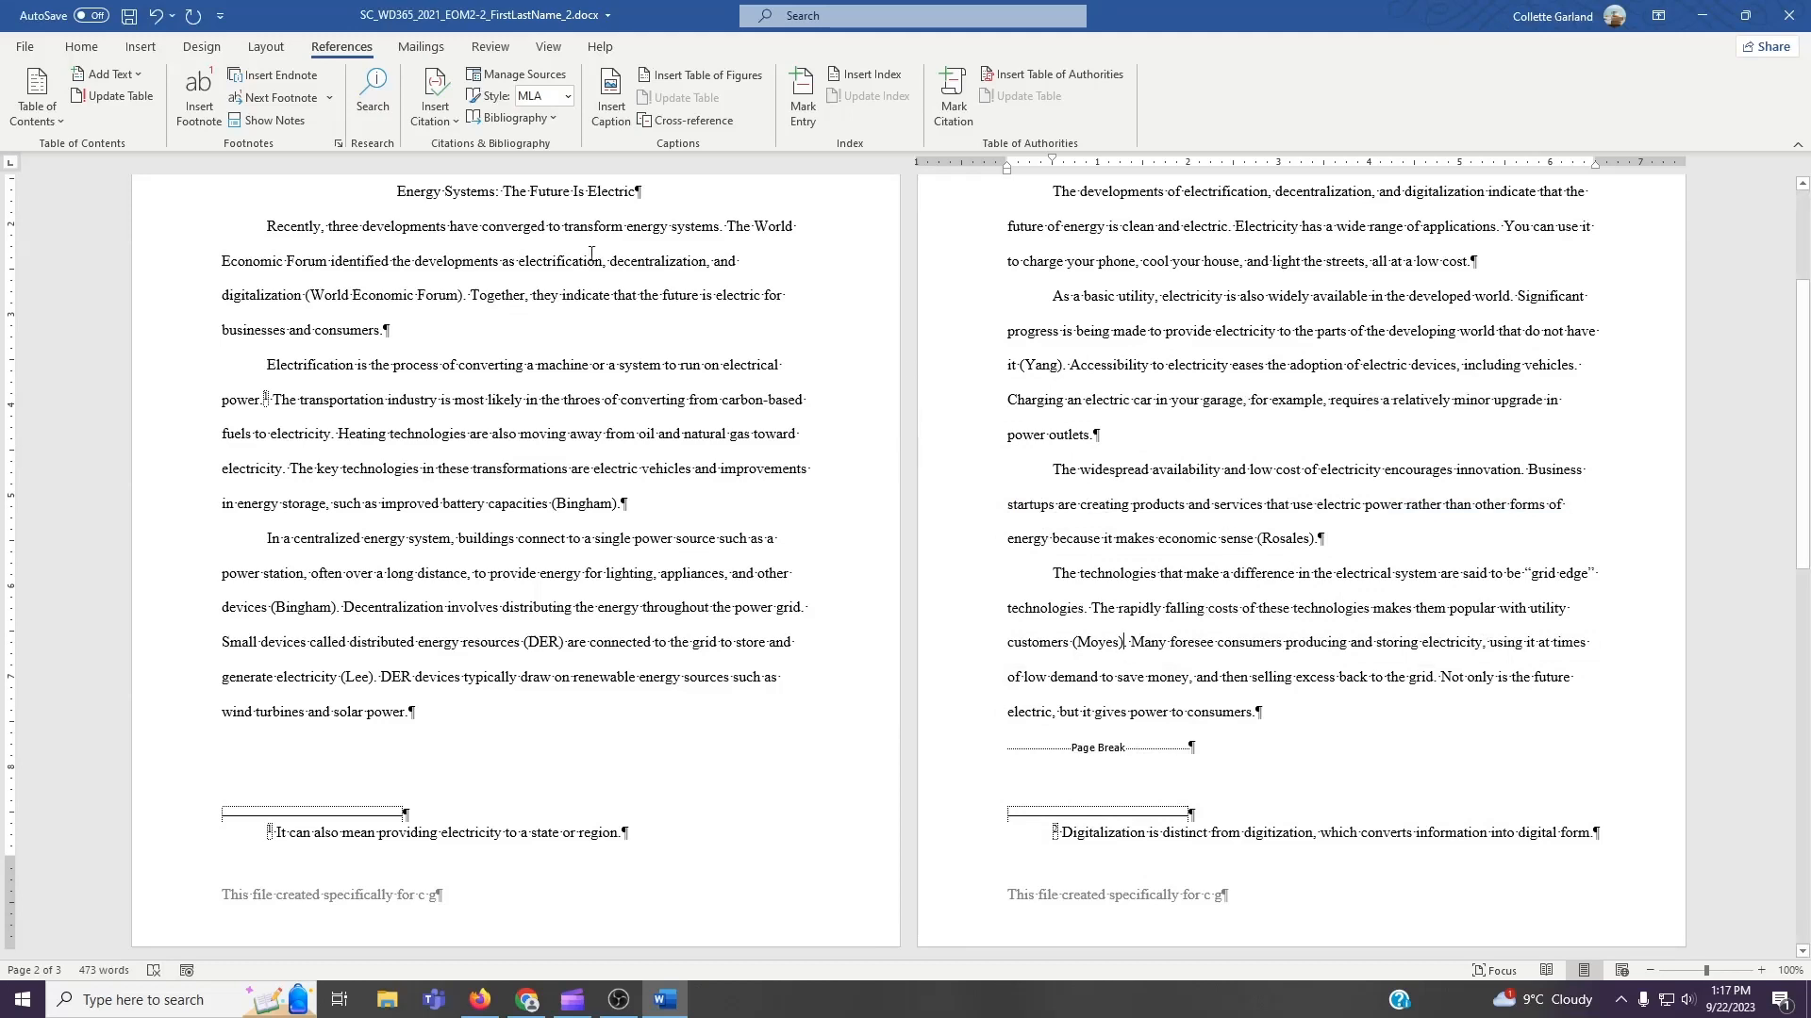
# Replace every occurrence of "developments" with "trends" throughout the document.
pyautogui.click(85, 48)
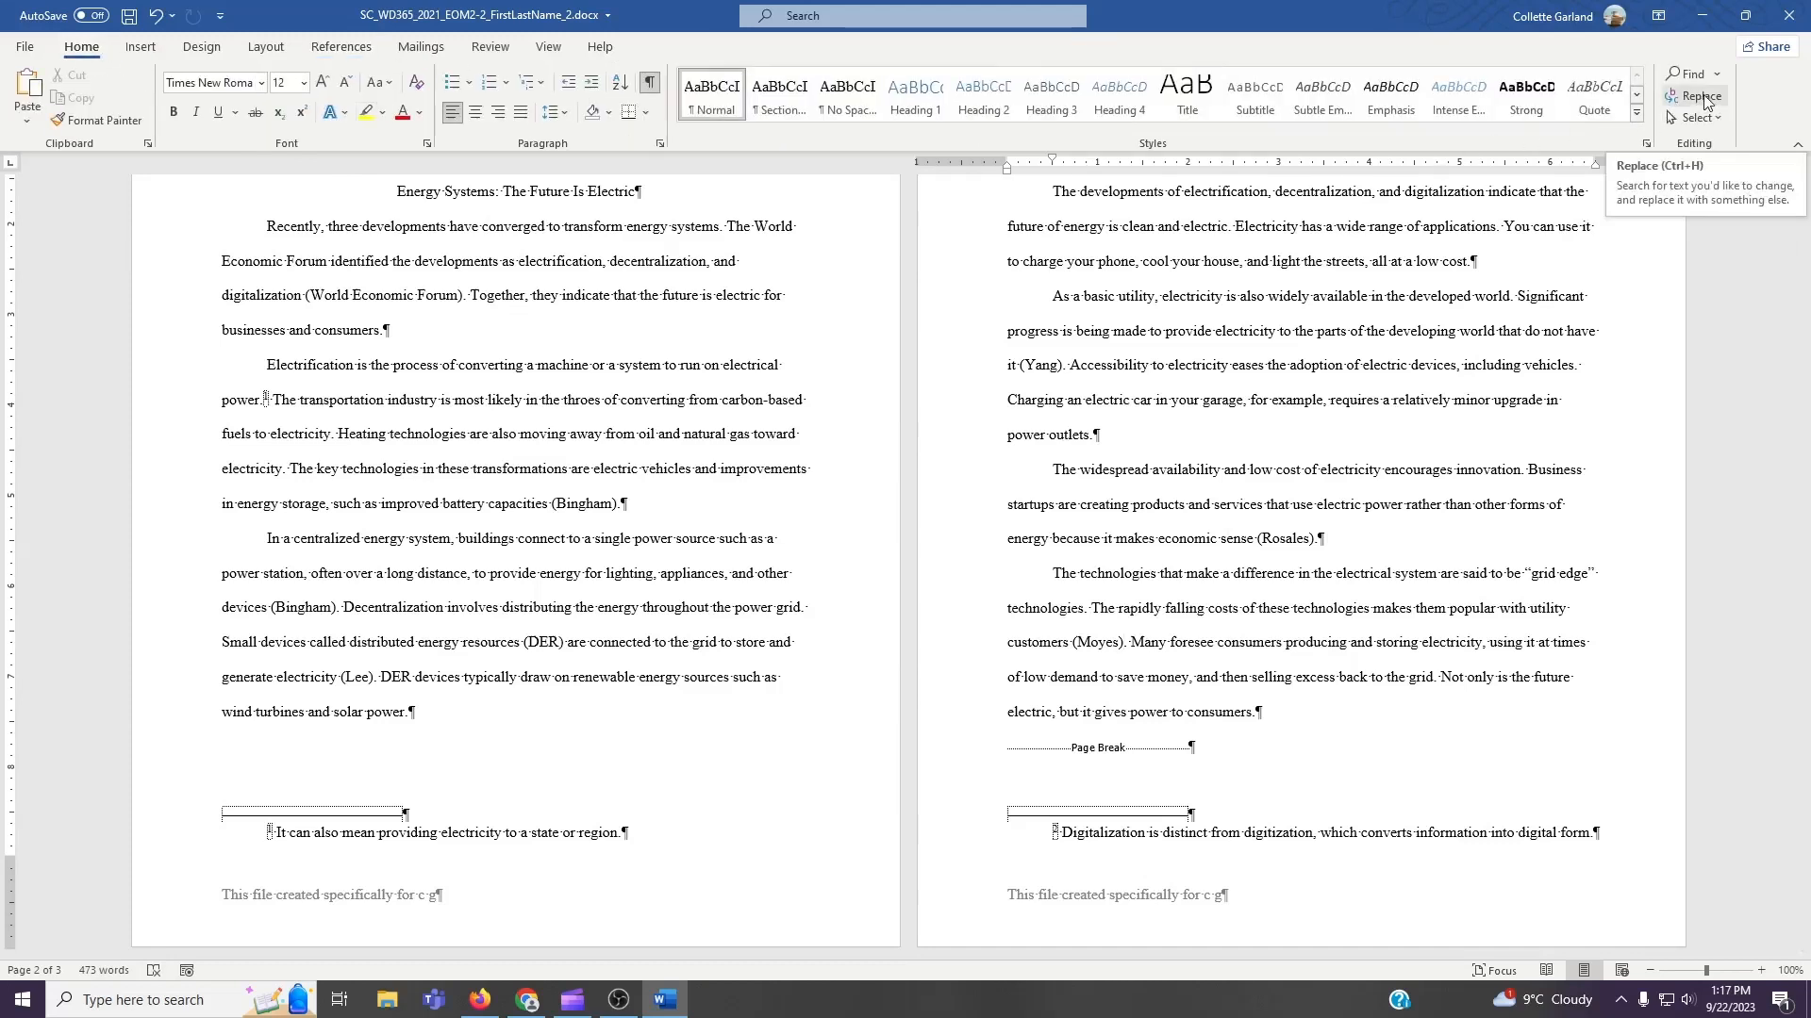
pyautogui.click(1699, 97)
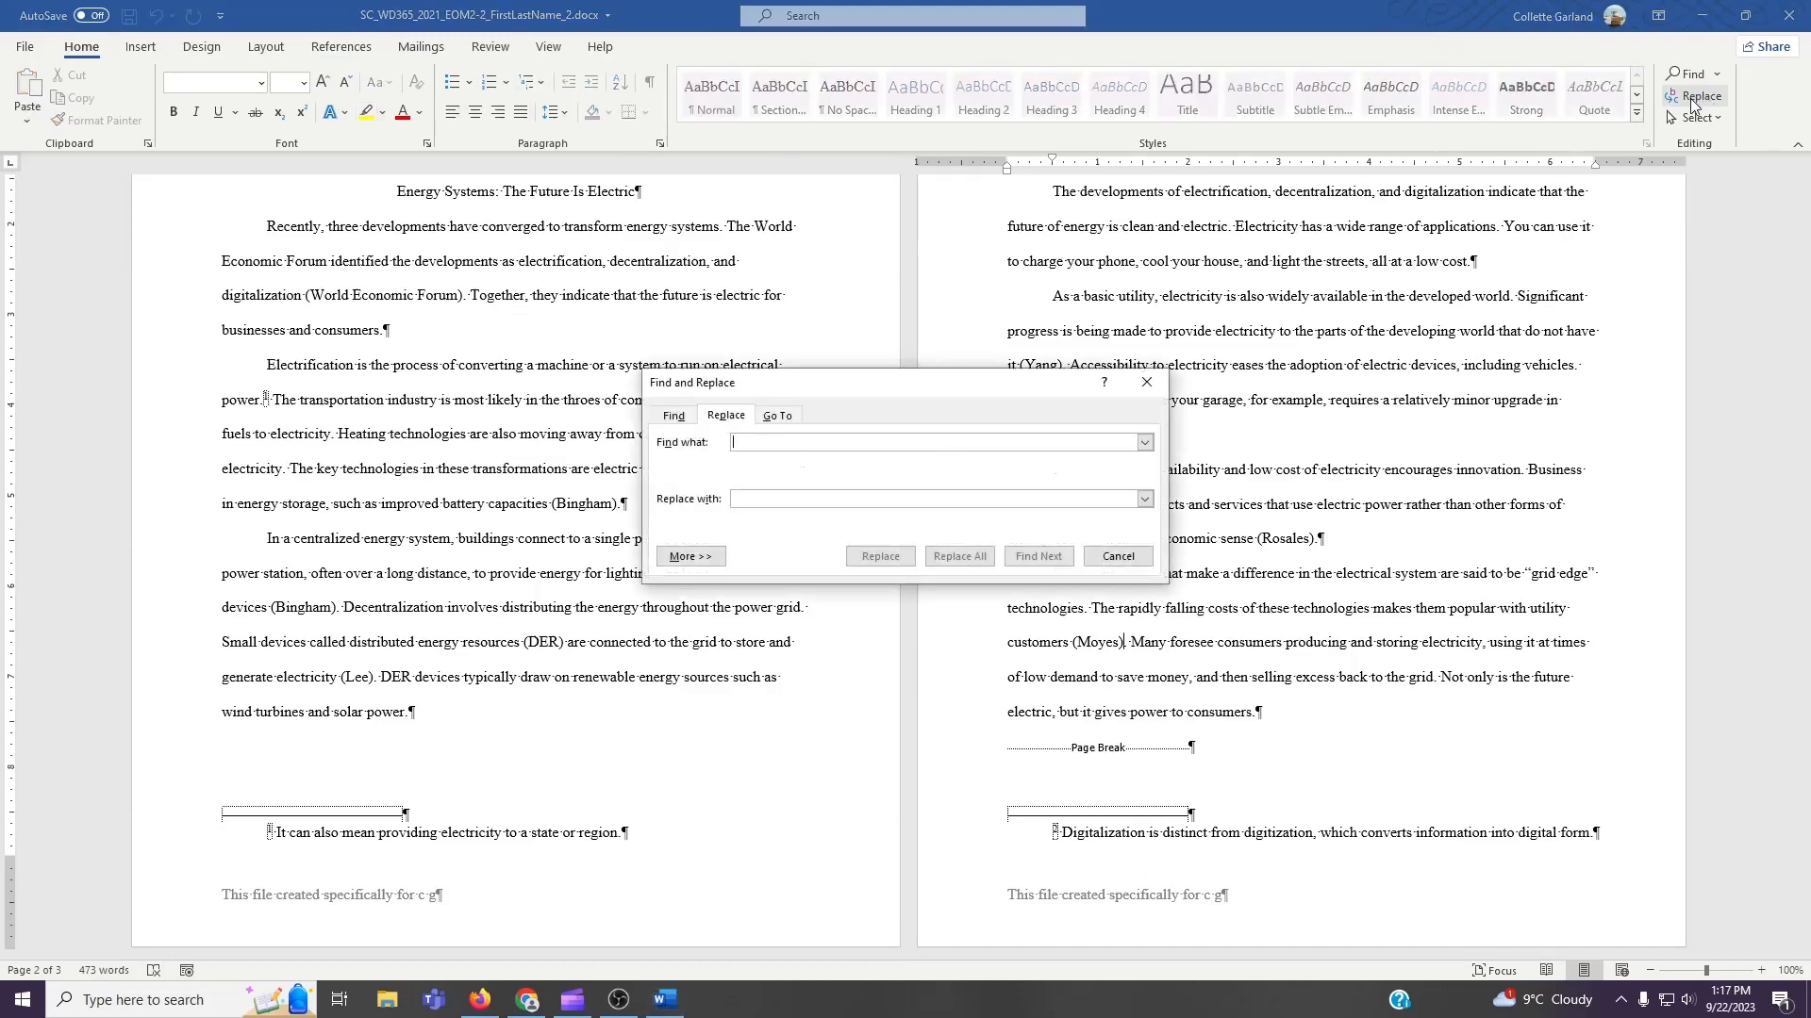
pyautogui.write('developments')
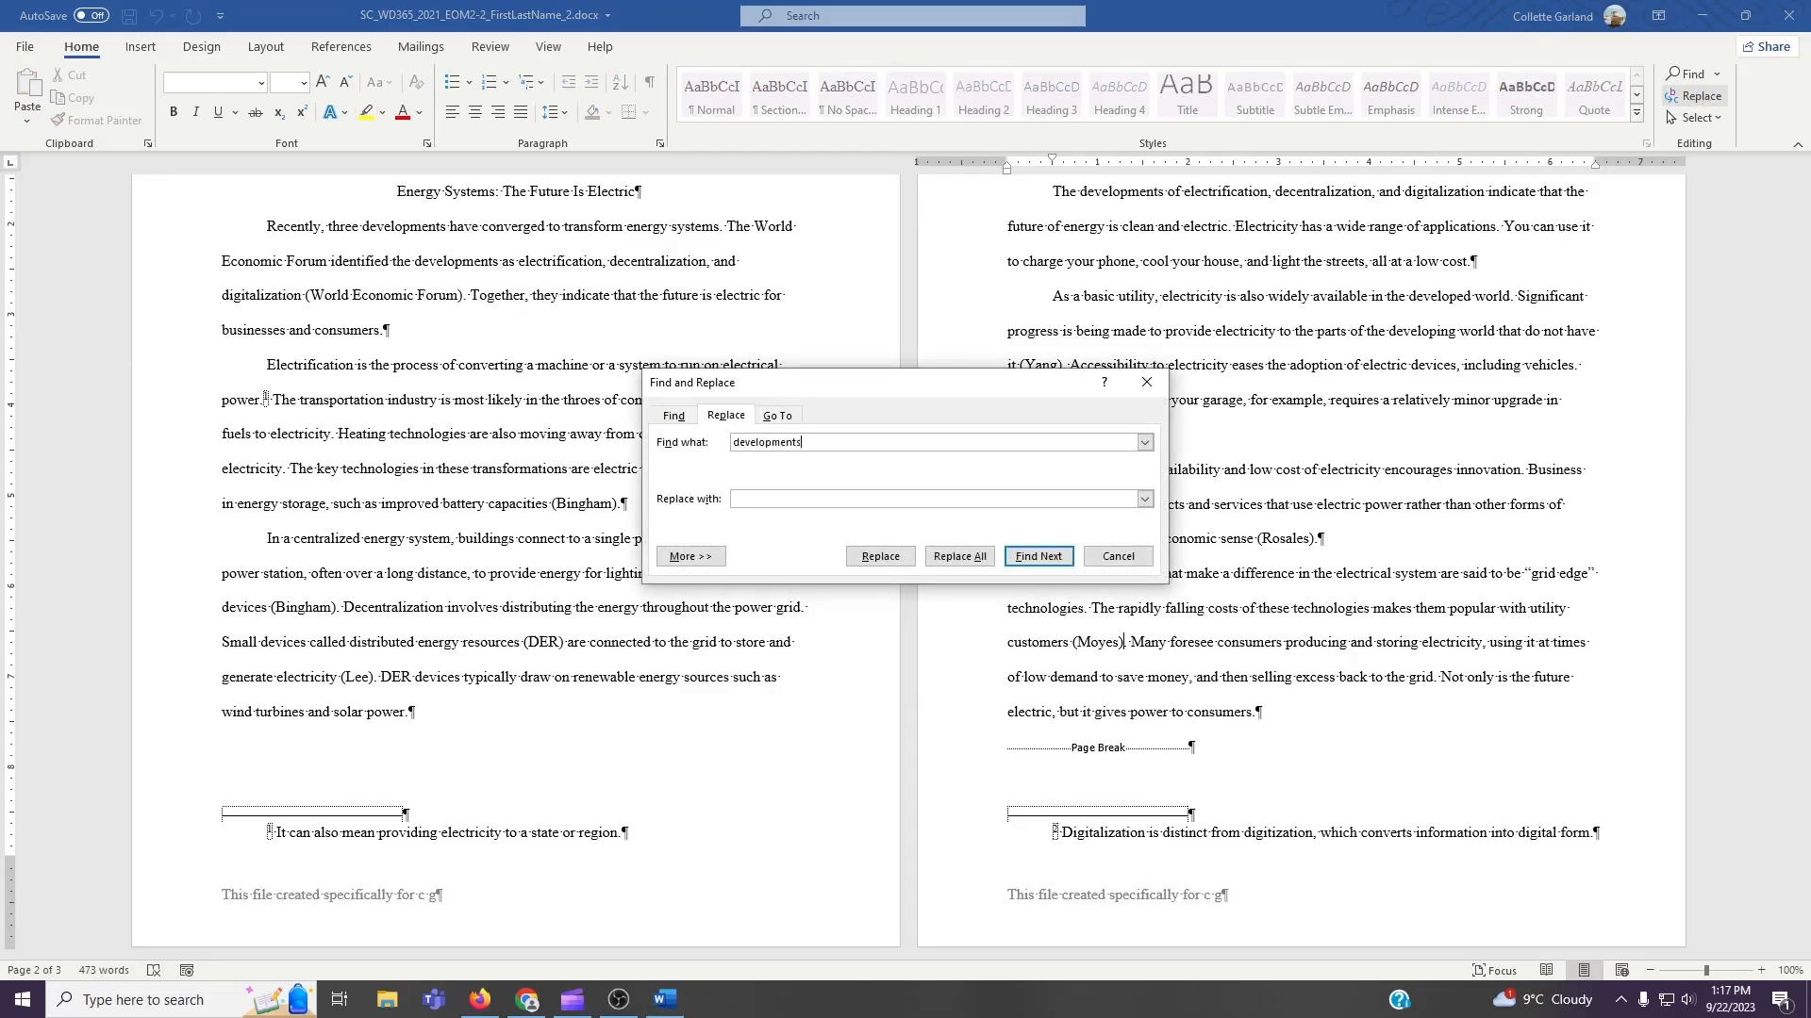
pyautogui.write('trends')
pyautogui.click(943, 557)
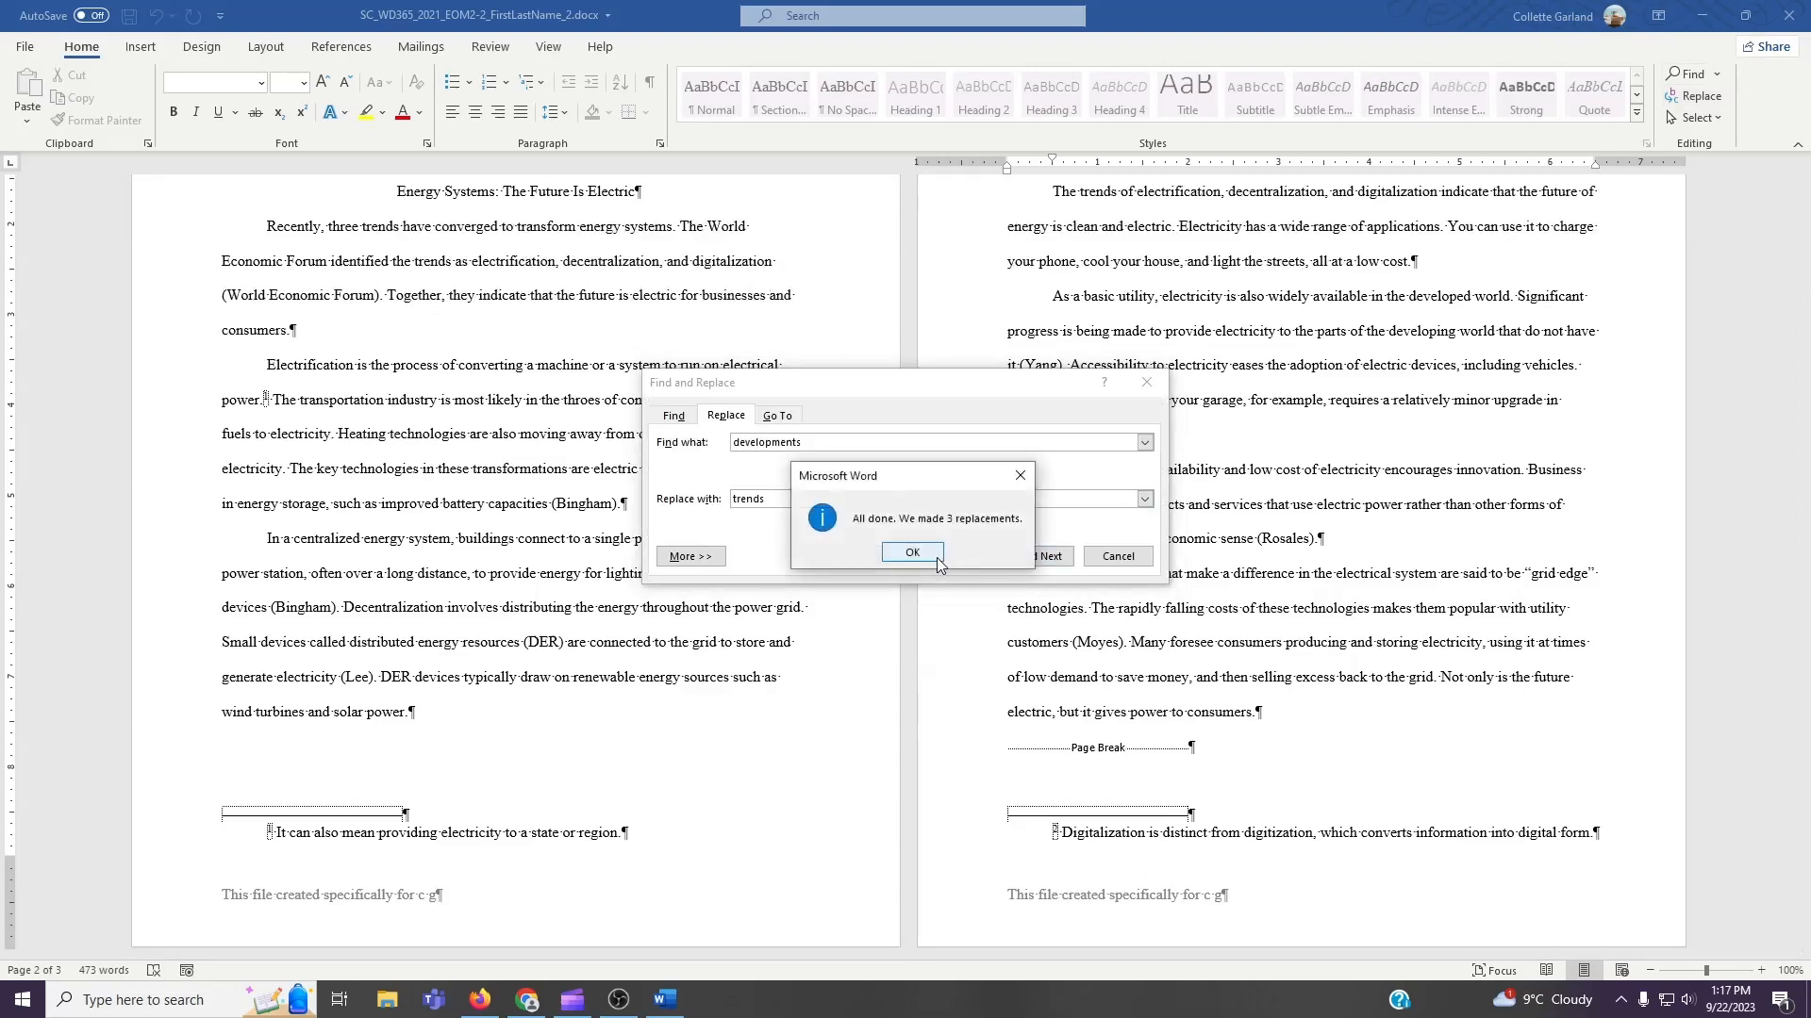
pyautogui.click(937, 557)
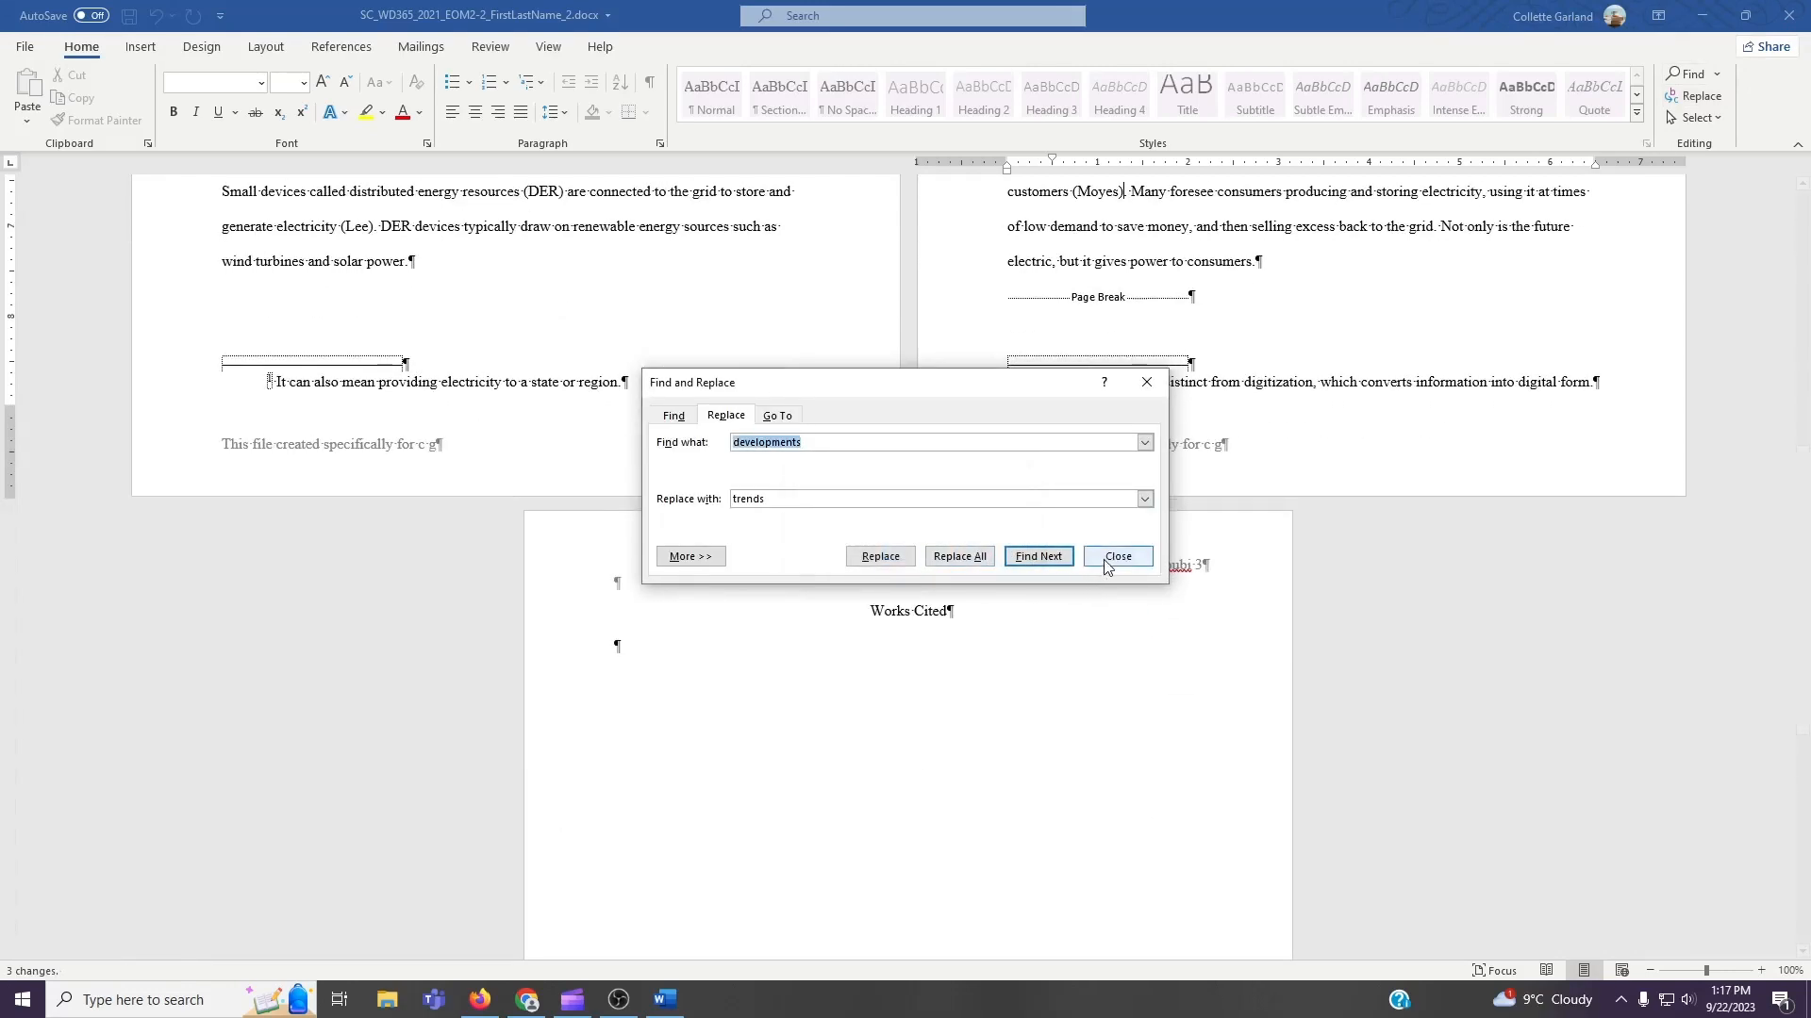
pyautogui.click(1108, 558)
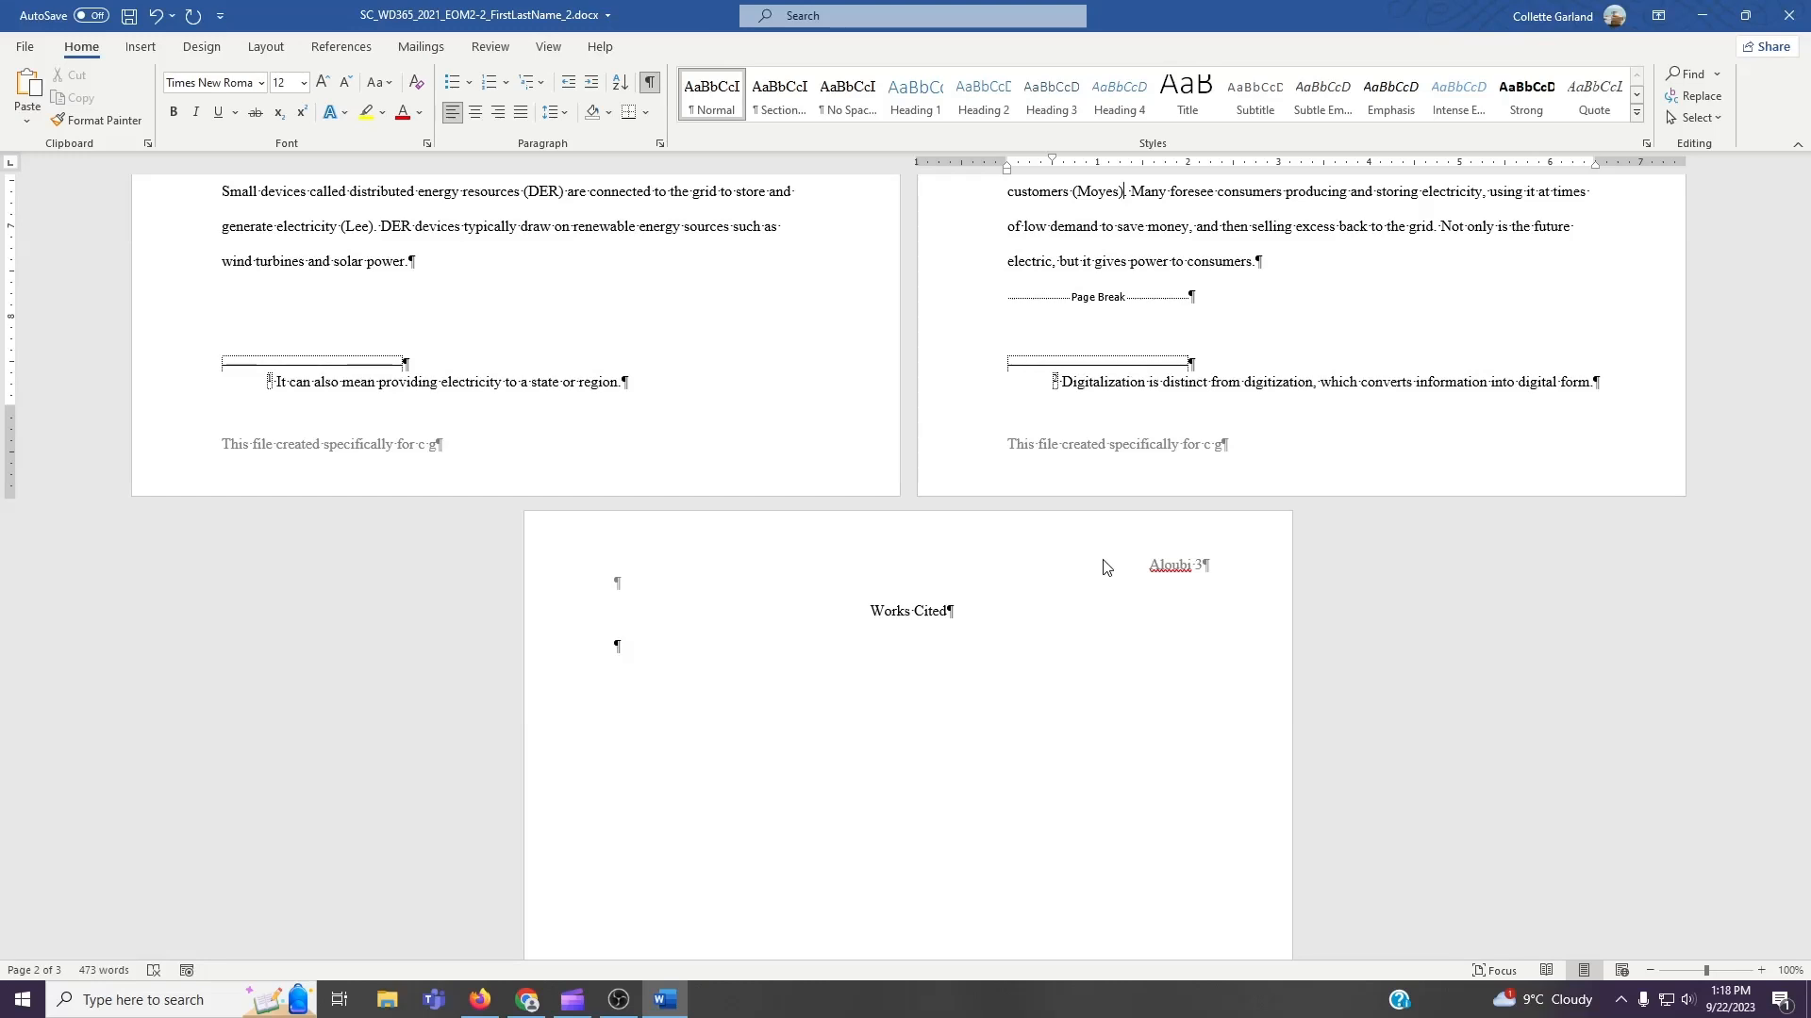
# Hide the formatting marks and insert an automatic bibliography without a built-in heading below the "Works Cited" title.
pyautogui.click(653, 651)
pyautogui.click(650, 83)
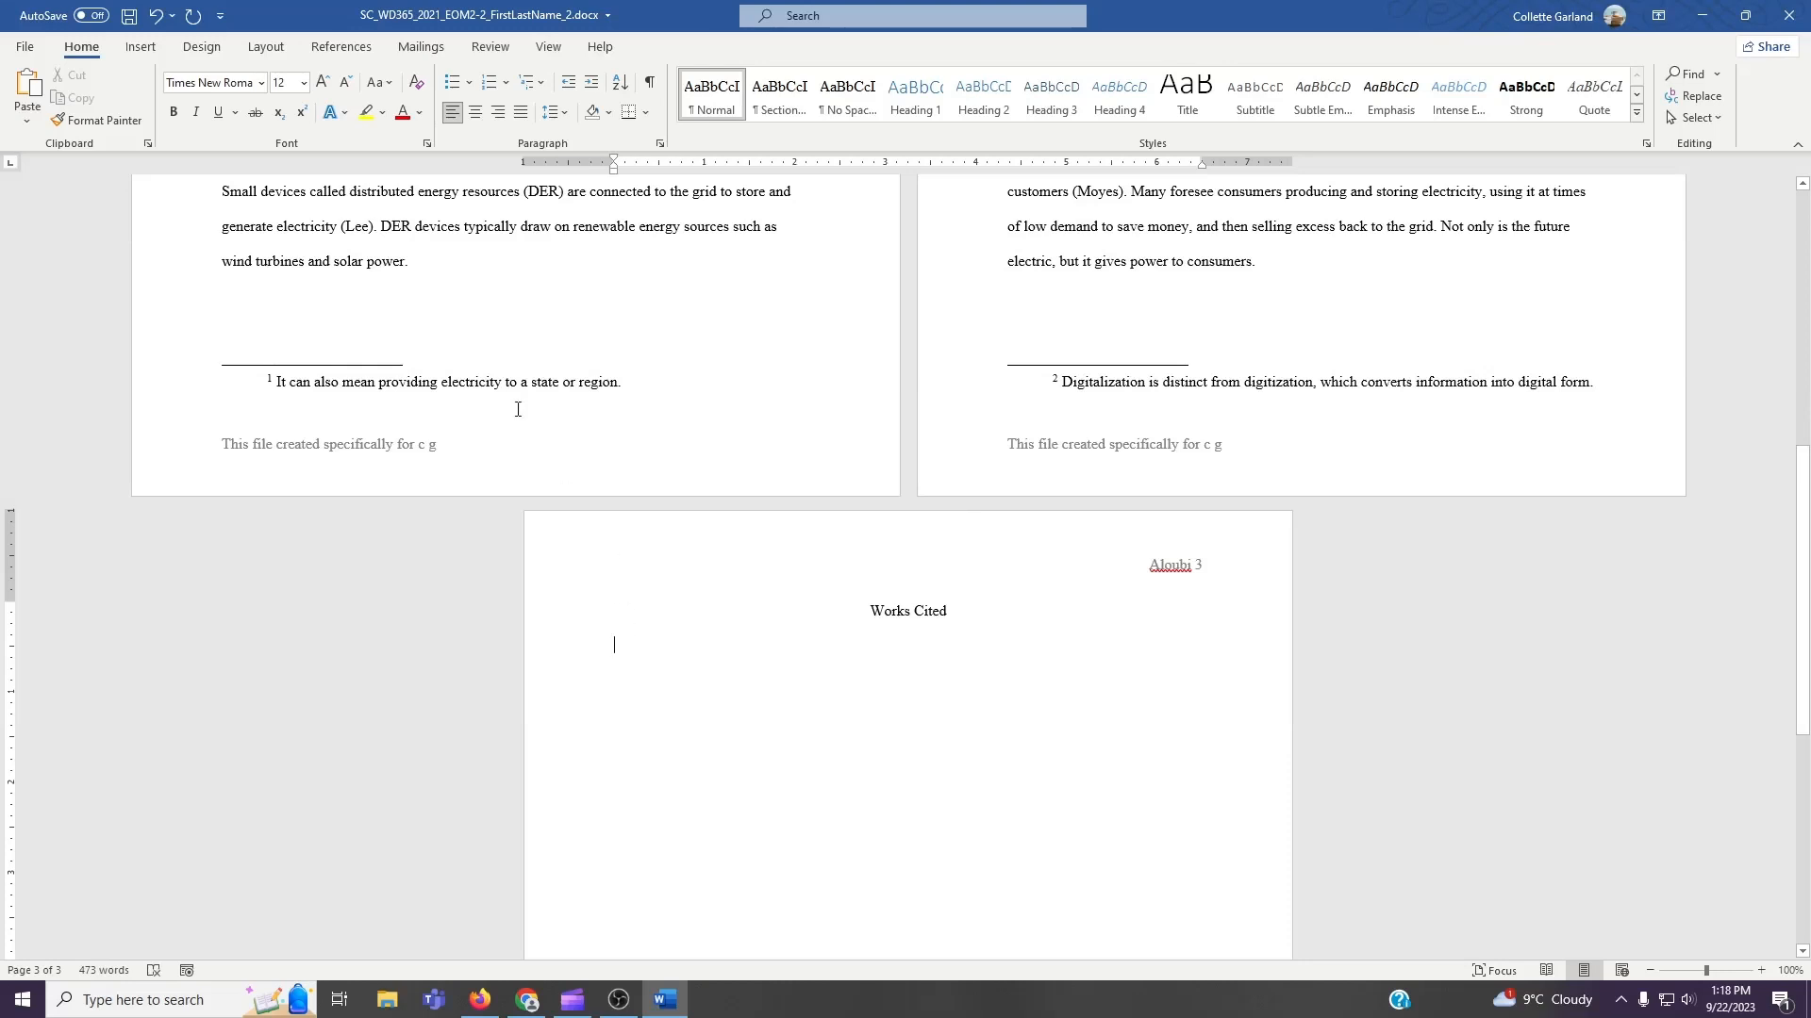
pyautogui.click(363, 49)
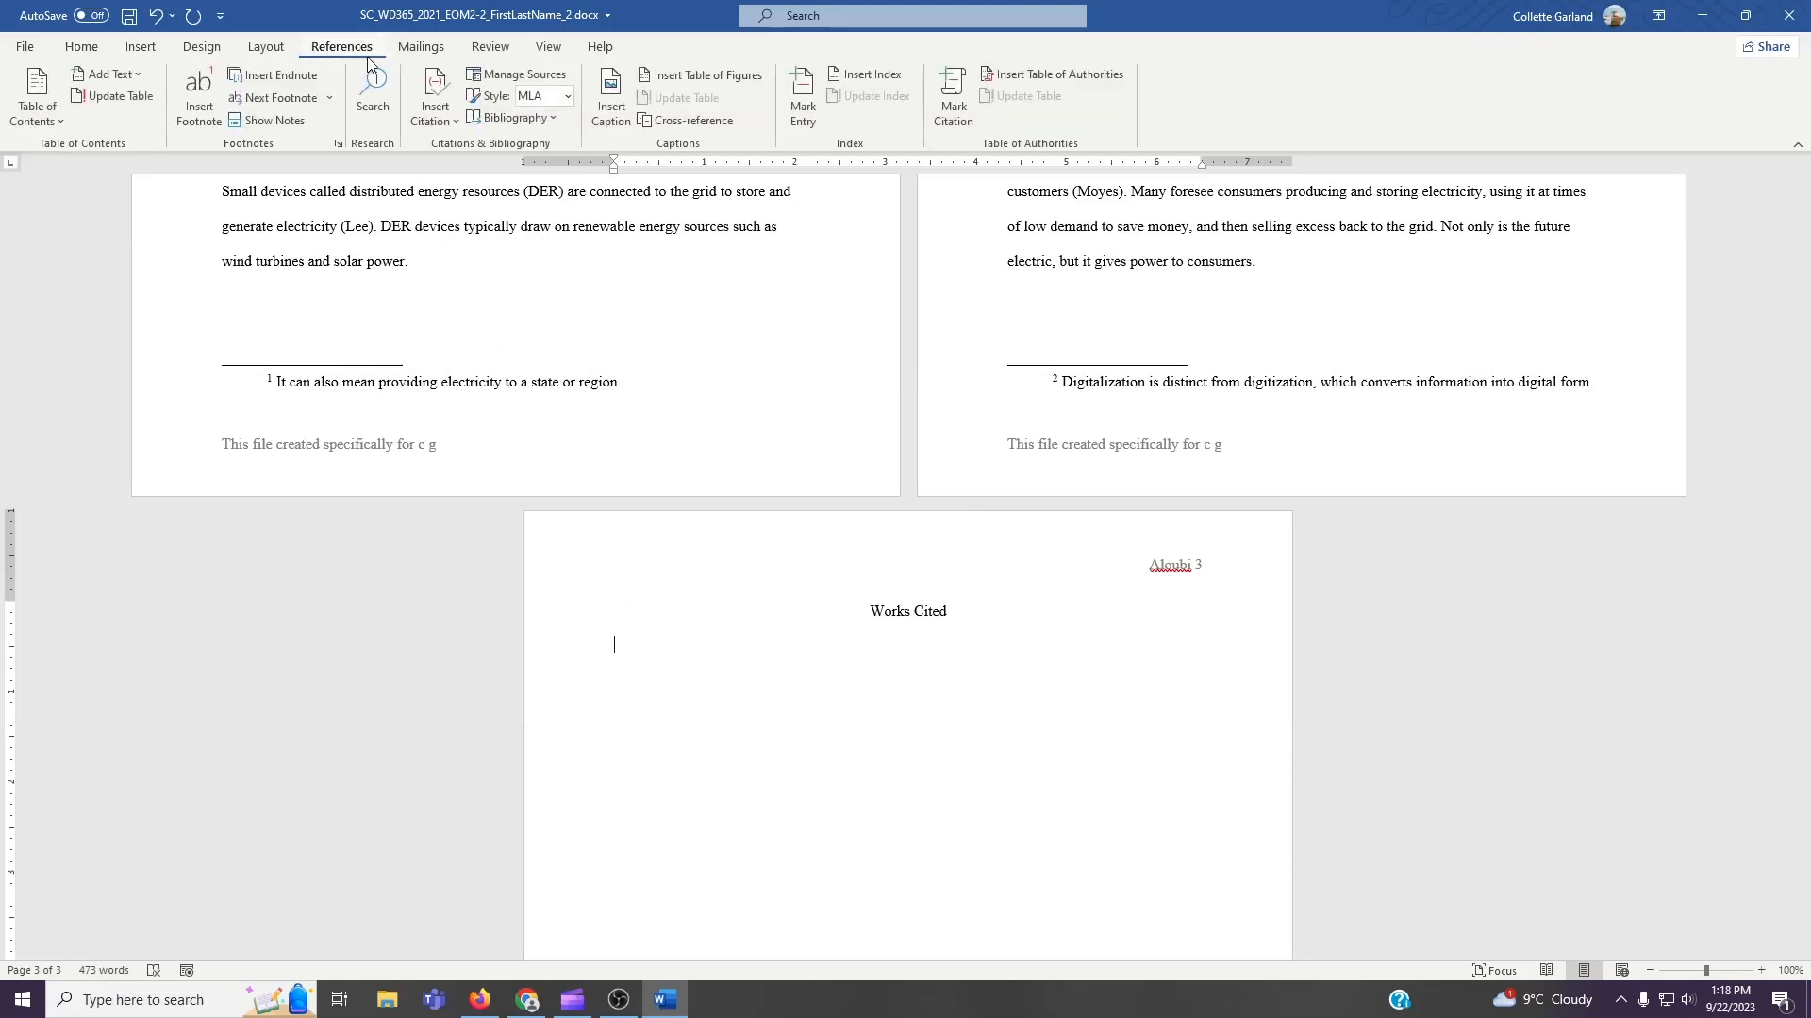
pyautogui.click(515, 117)
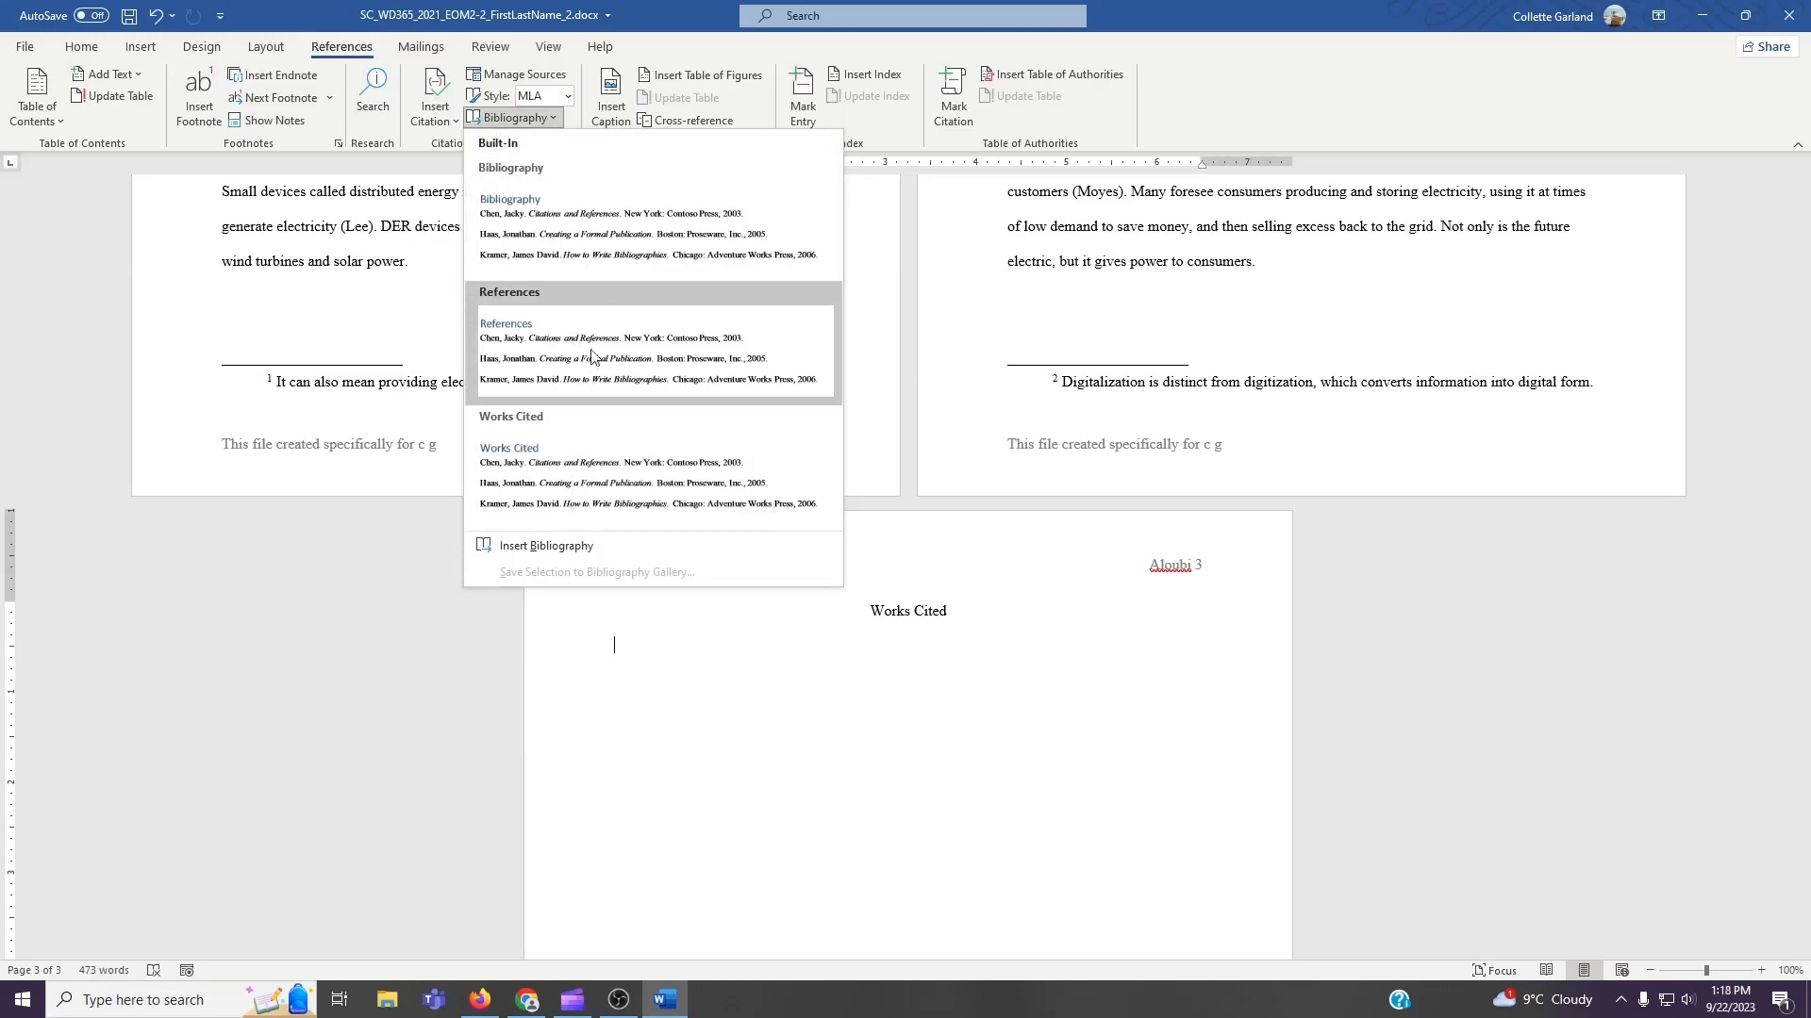
pyautogui.click(579, 543)
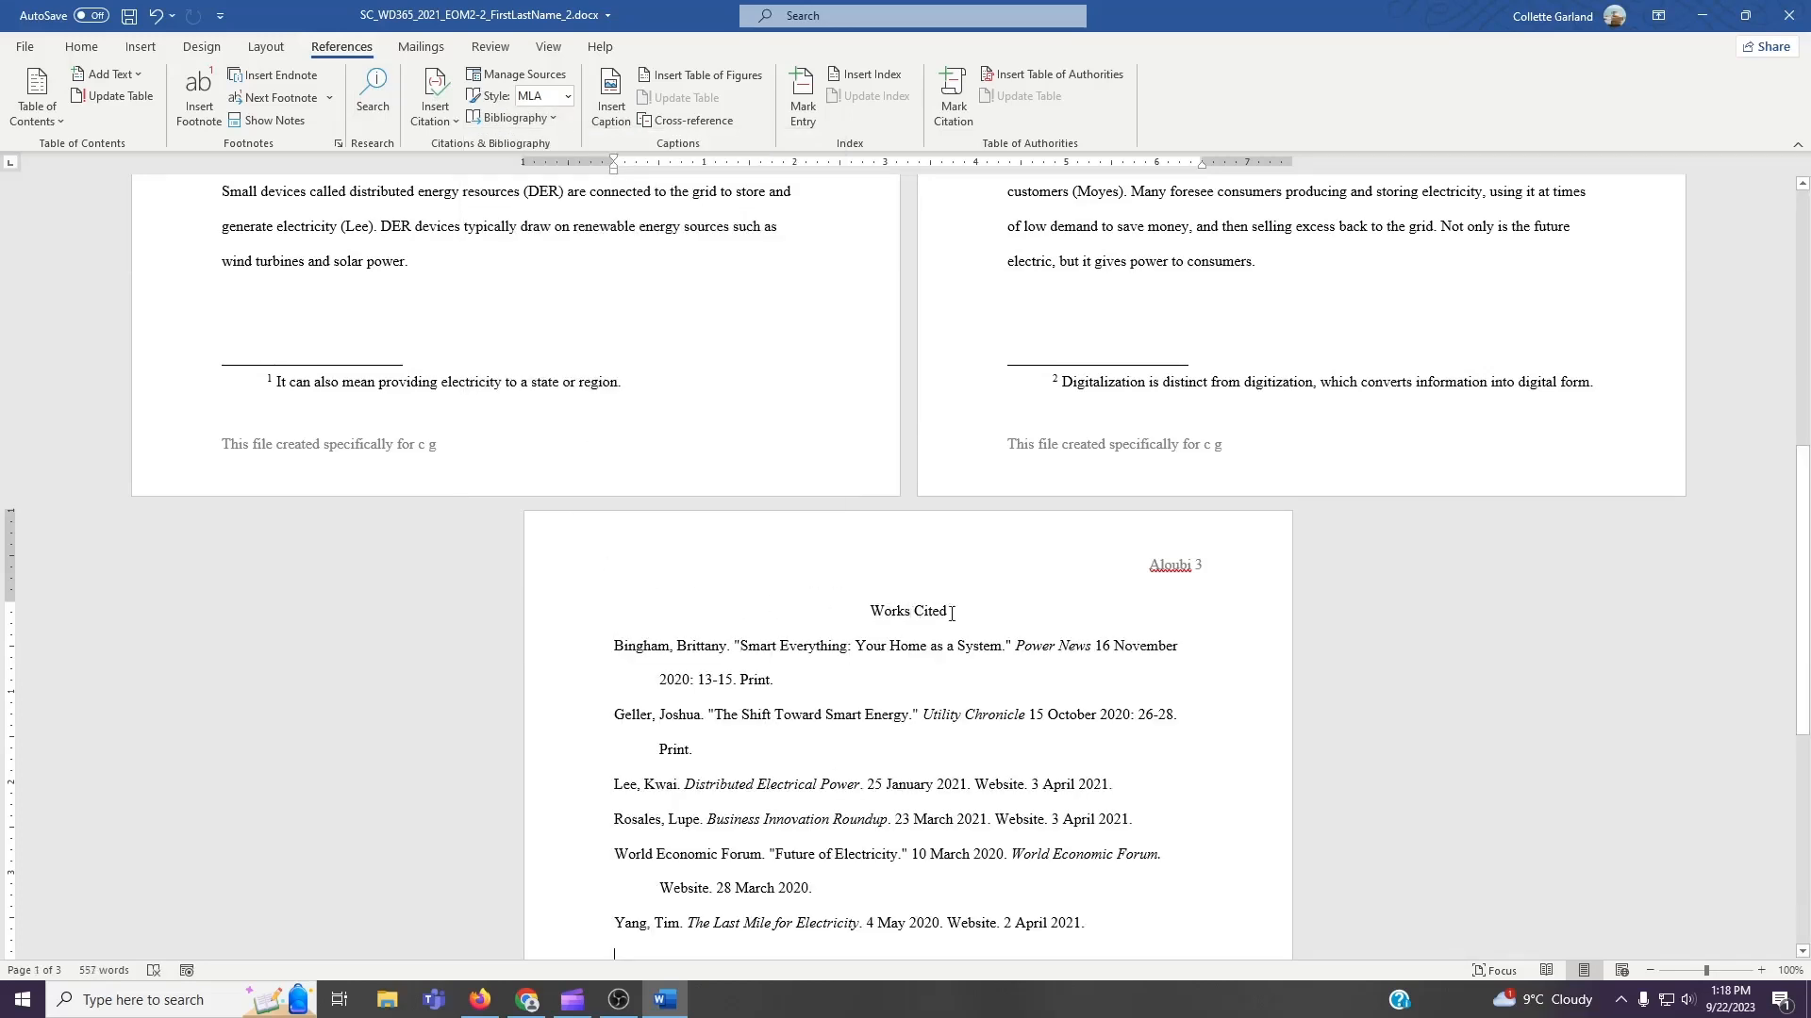
# Save the research paper under its existing file name.
pyautogui.scroll(-3, 1079, 605)
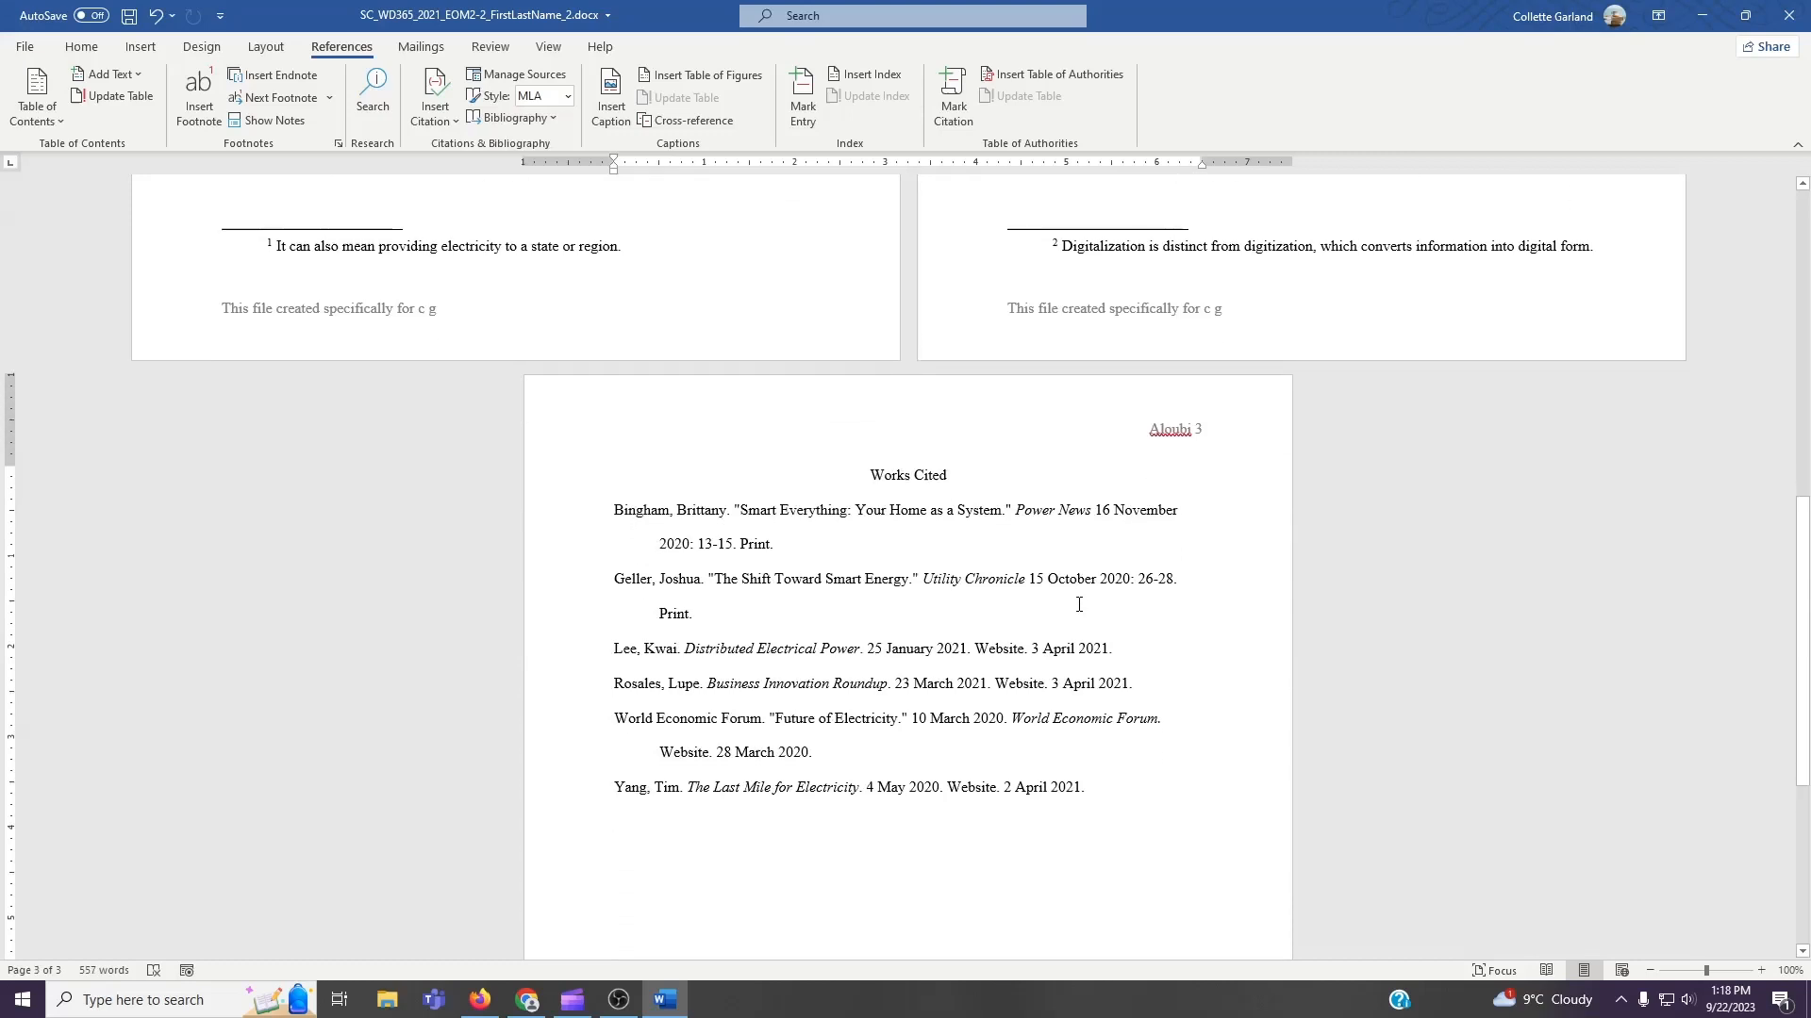
pyautogui.click(129, 16)
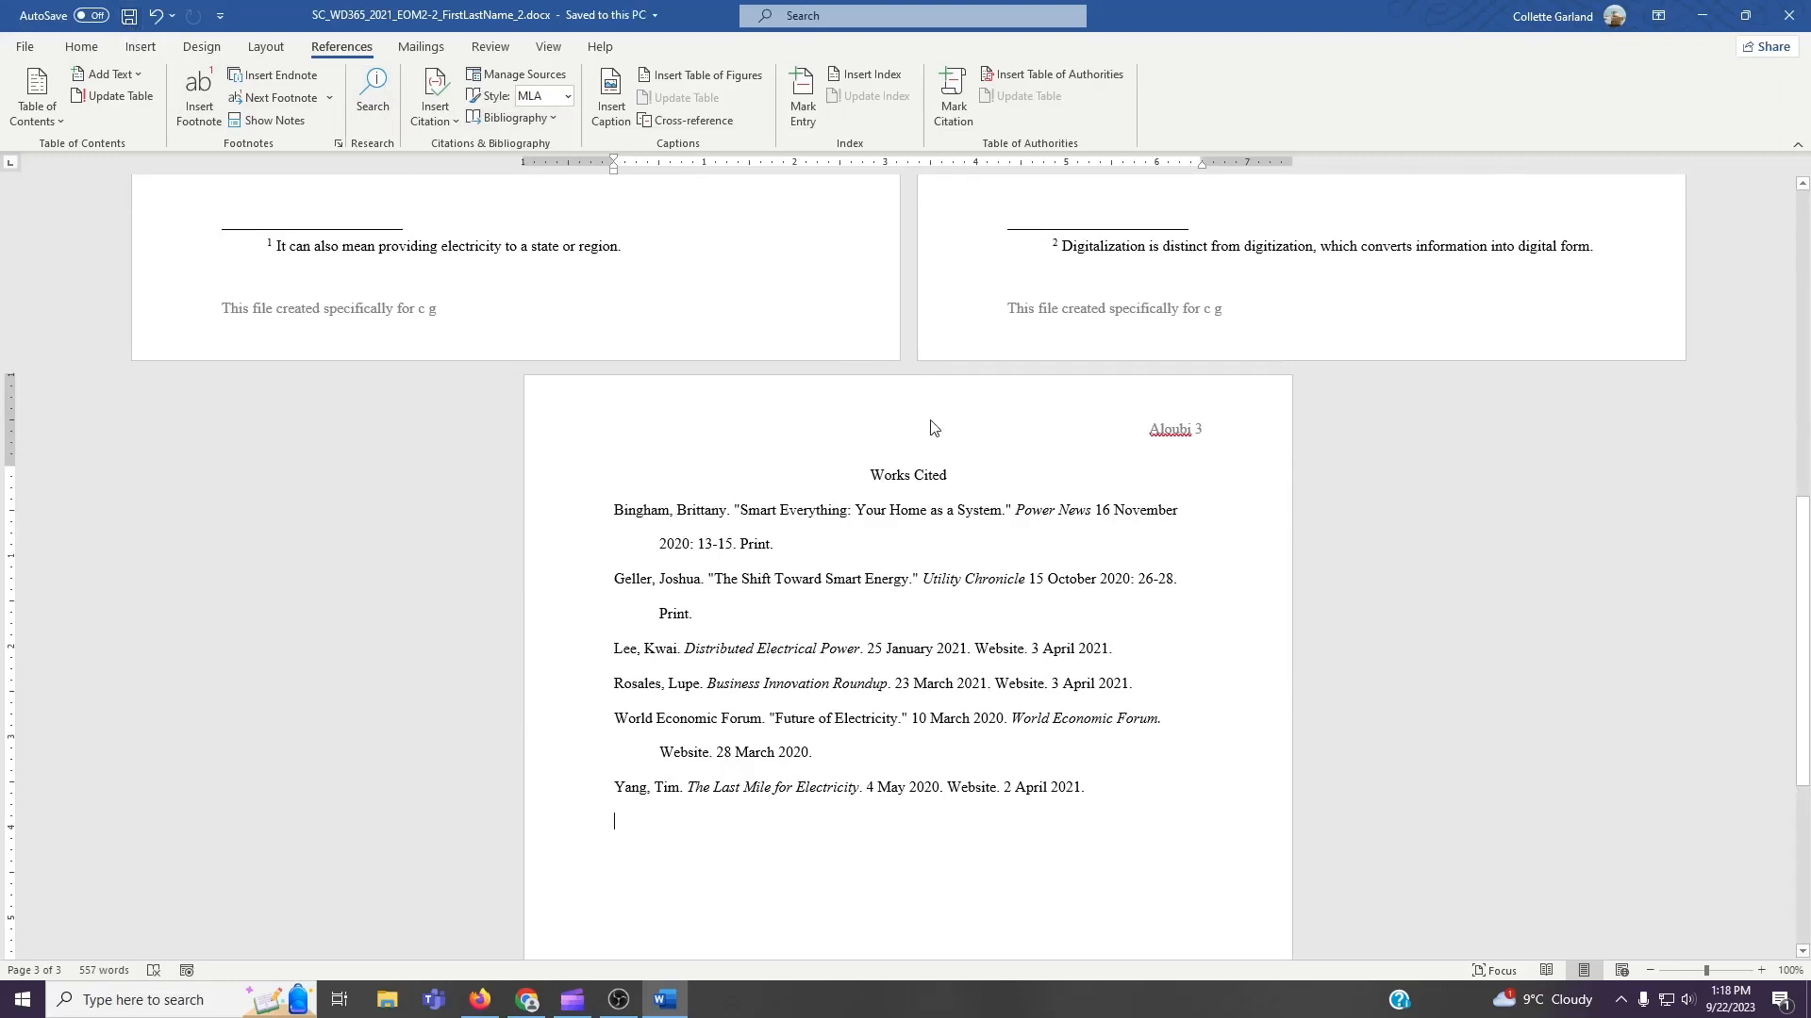